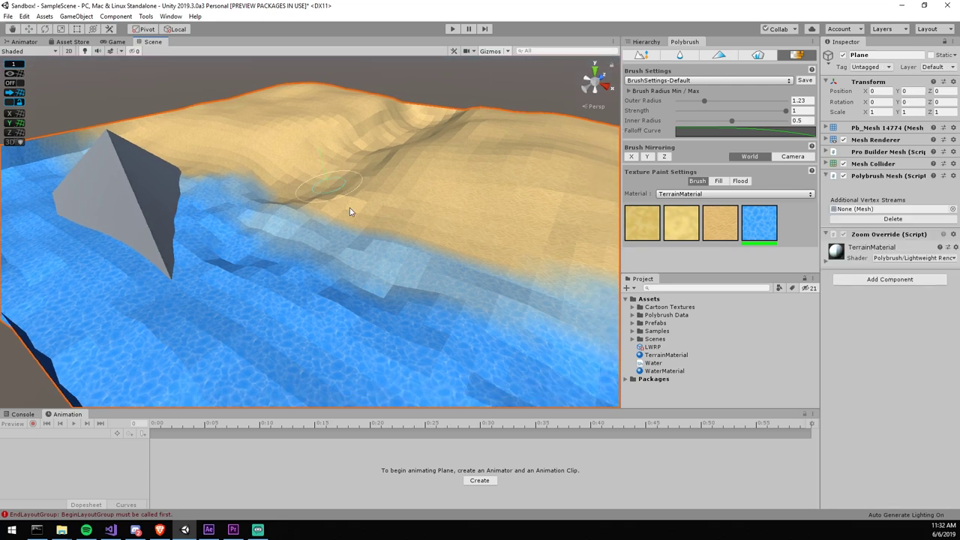
- Undo the last two brush edits on the terrain
left_click_drag(403, 325, 418, 310, "alt")
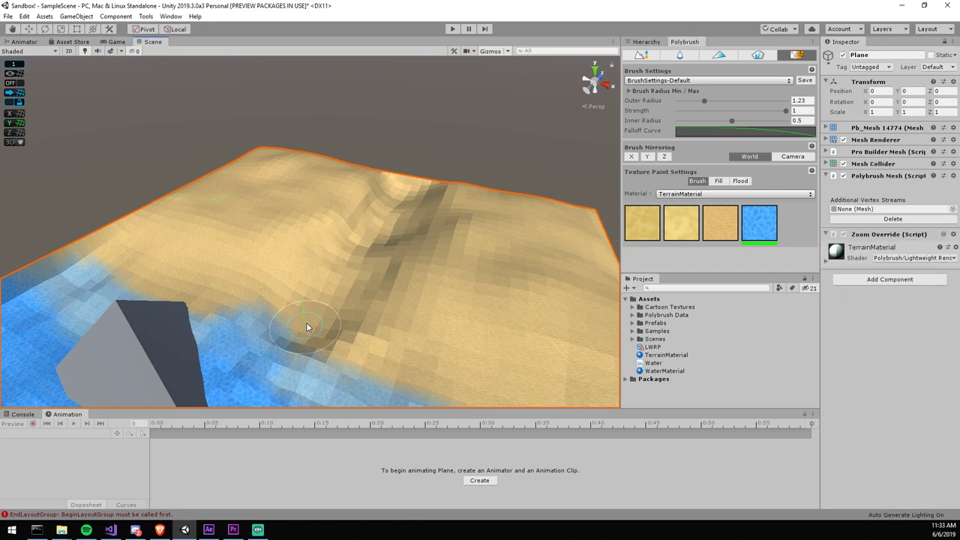
key("ctrl+z")
key("ctrl+z")
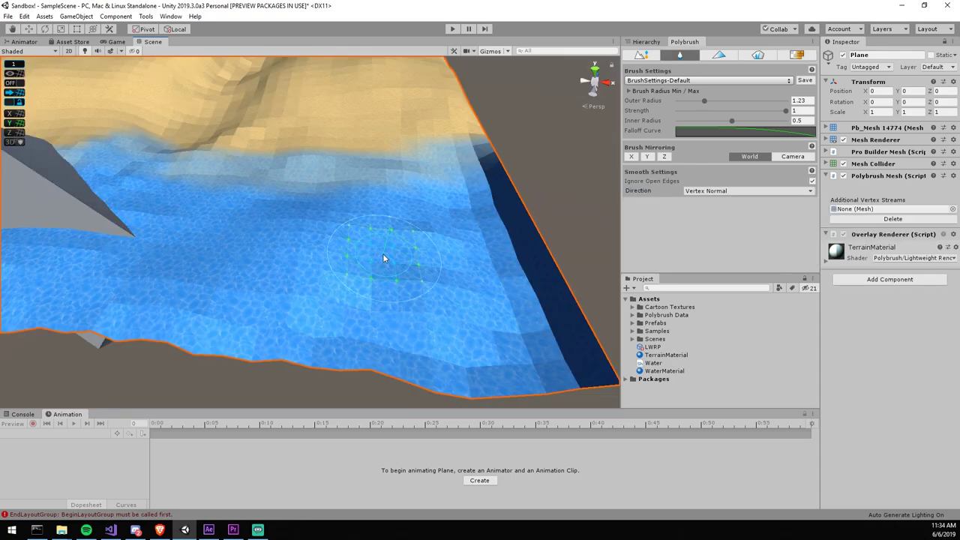
- Smooth the water-covered part of the terrain with Polybrush and switch to the sculpt brush to reshape the surface
mouse_move(313, 279)
left_mouse_down()
mouse_move(446, 350)
mouse_move(572, 343)
mouse_move(472, 208)
mouse_move(211, 191)
left_mouse_up()
mouse_move(211, 192)
middle_mouse_down()
mouse_move(275, 252)
mouse_move(299, 259)
middle_mouse_up()
left_click(640, 56)
mouse_move(355, 272)
left_mouse_down()
mouse_move(355, 240)
mouse_move(341, 266)
mouse_move(367, 278)
left_mouse_up()
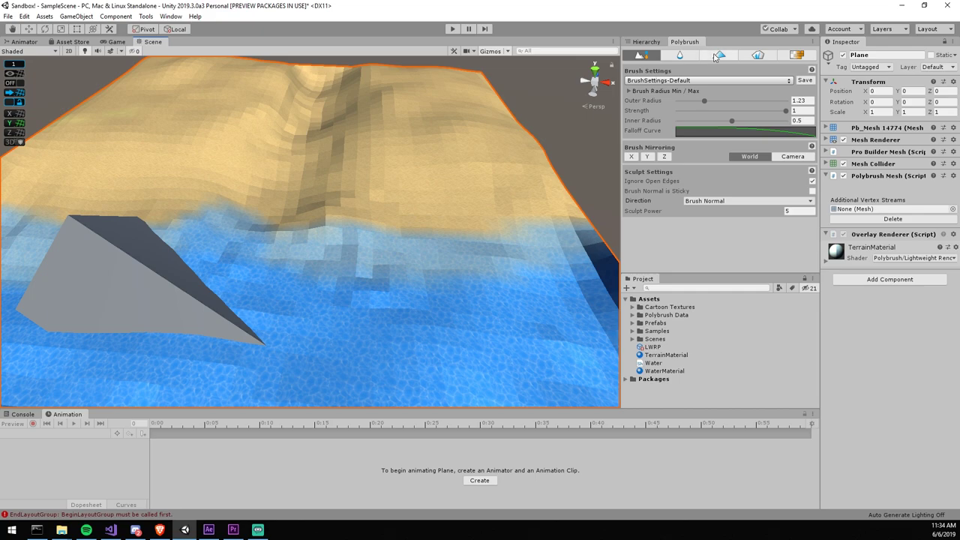
- Look at the color paint settings and the shoreline up close, and return to texture painting
left_click(719, 55)
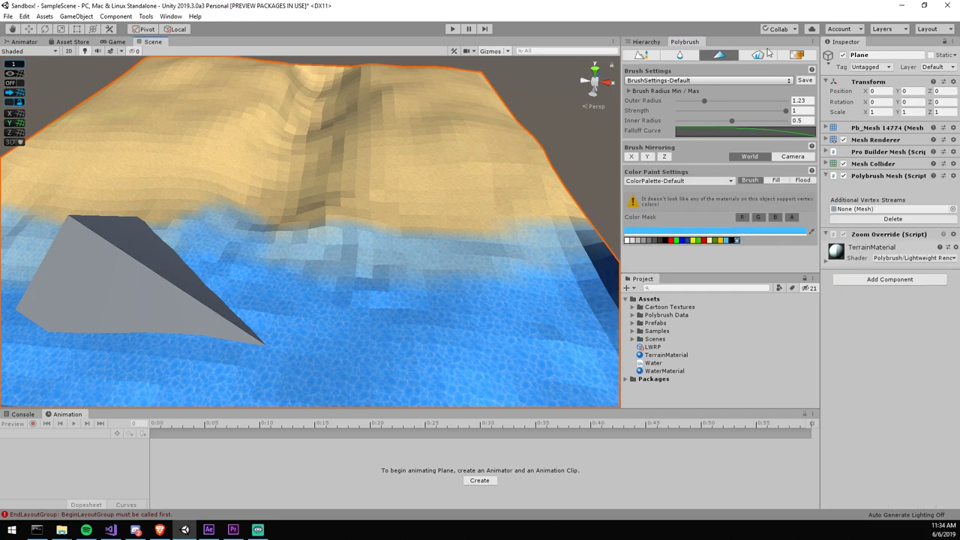
scroll(402, 201, "up", 3)
scroll(391, 183, "up", 4)
left_click_drag(389, 181, 253, 178, "alt")
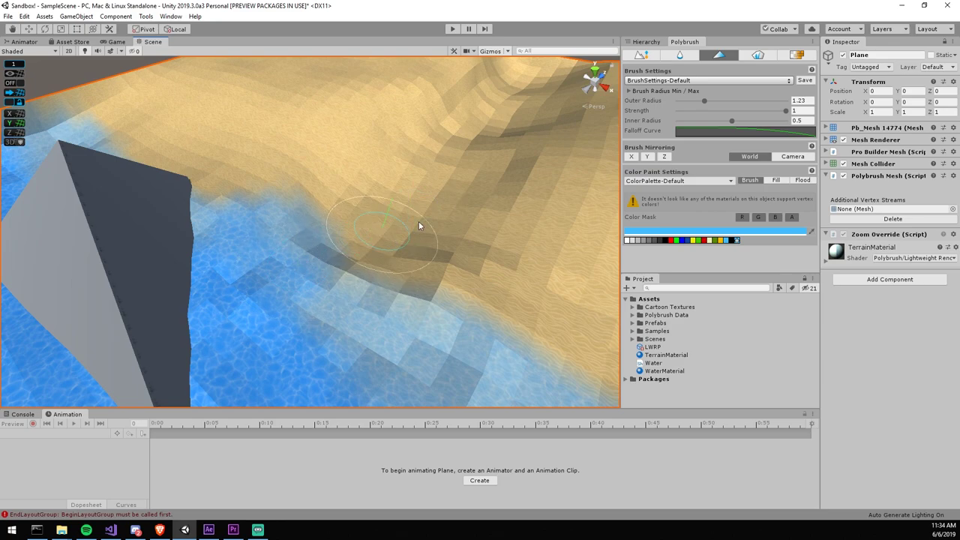
left_click(797, 57)
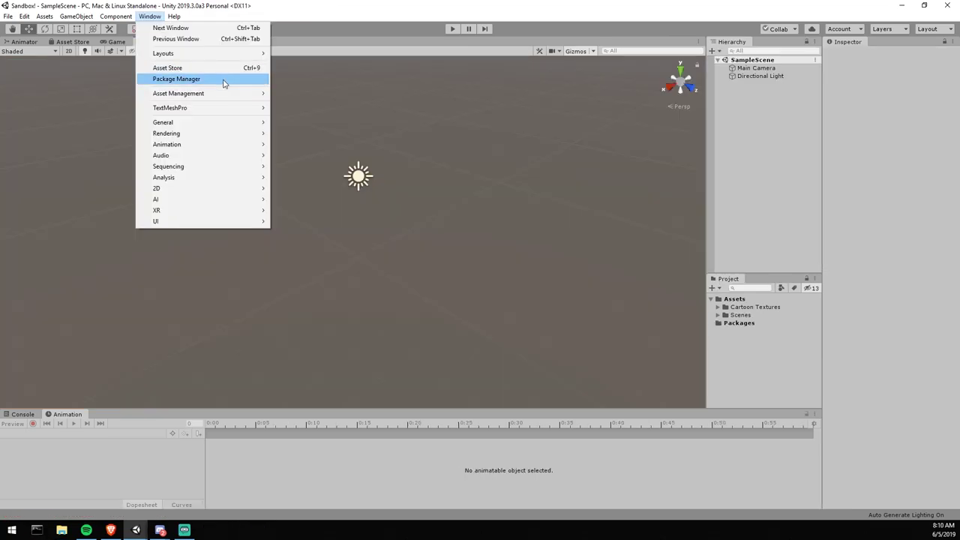
- Search the Package Manager for "brush" and turn on the display of preview packages
left_click(223, 80)
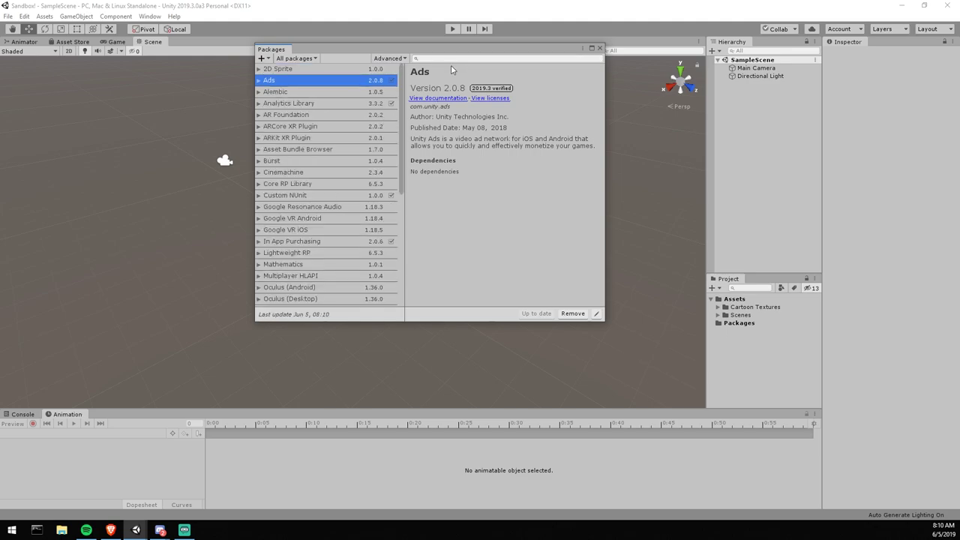
type("Pol")
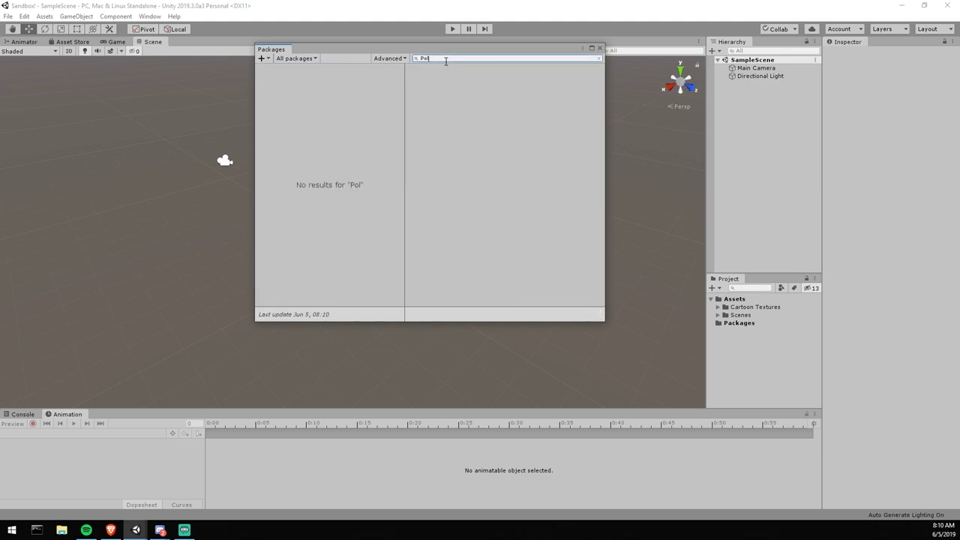
type("ybrush")
left_click(297, 58)
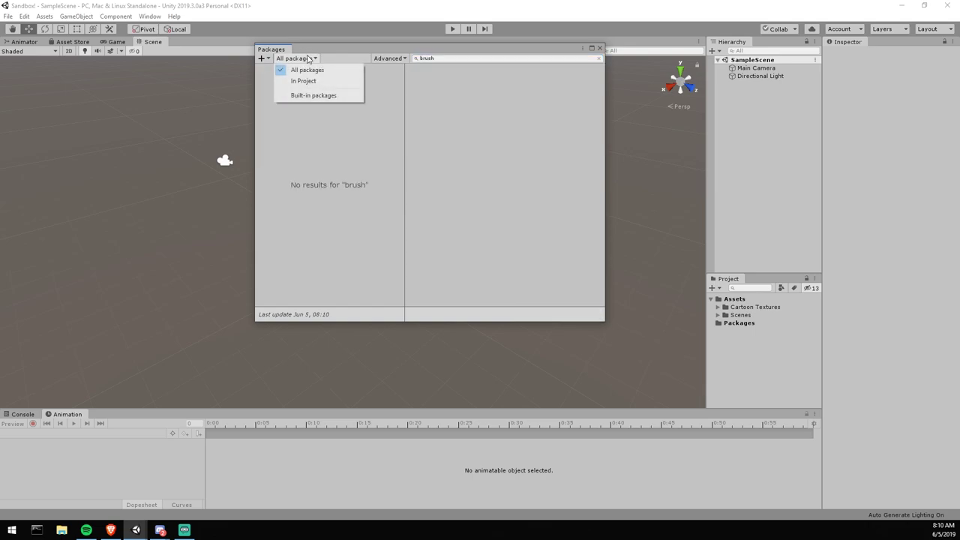
left_click(390, 59)
left_click(390, 58)
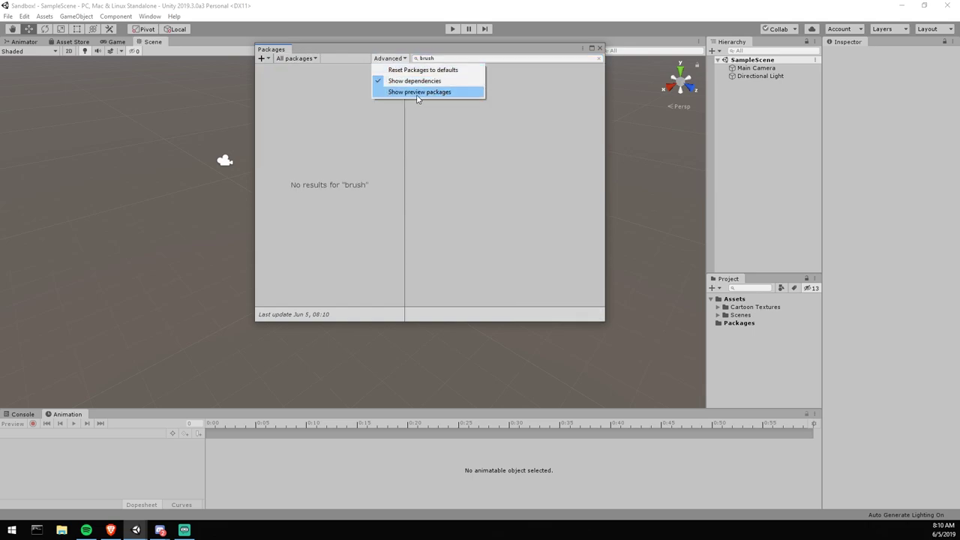
left_click(413, 92)
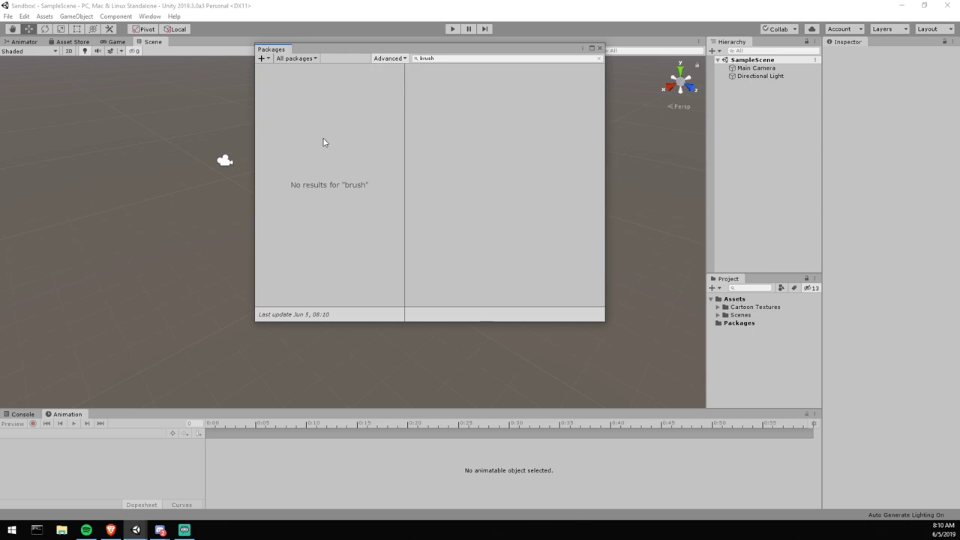
- Install the Polybrush package and close the package window
left_click(591, 314)
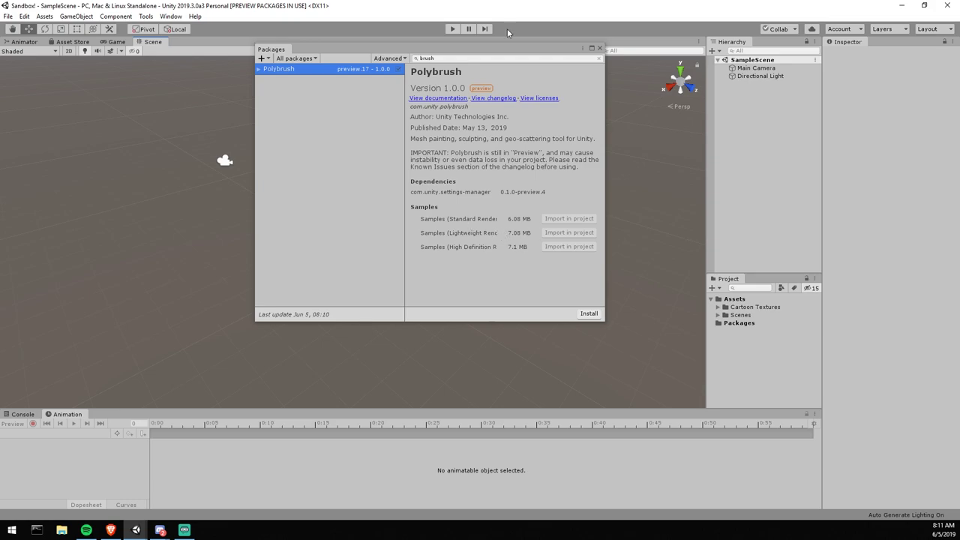
left_click_drag(484, 51, 508, 91)
left_click(610, 355)
left_click(467, 99)
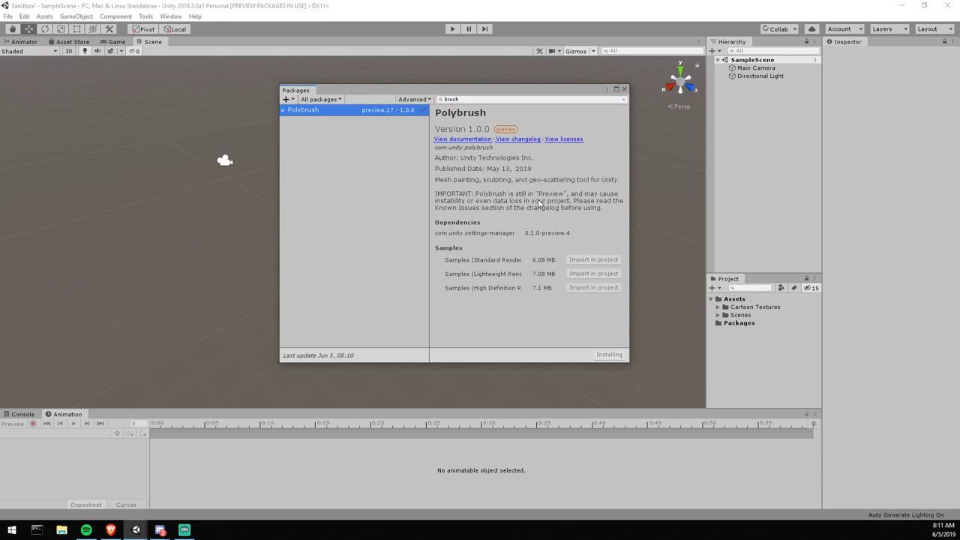
left_click(624, 90)
- Find Polybrush in the Package Manager with "poly" and import its Standard Rendering samples into the project
left_click(171, 16)
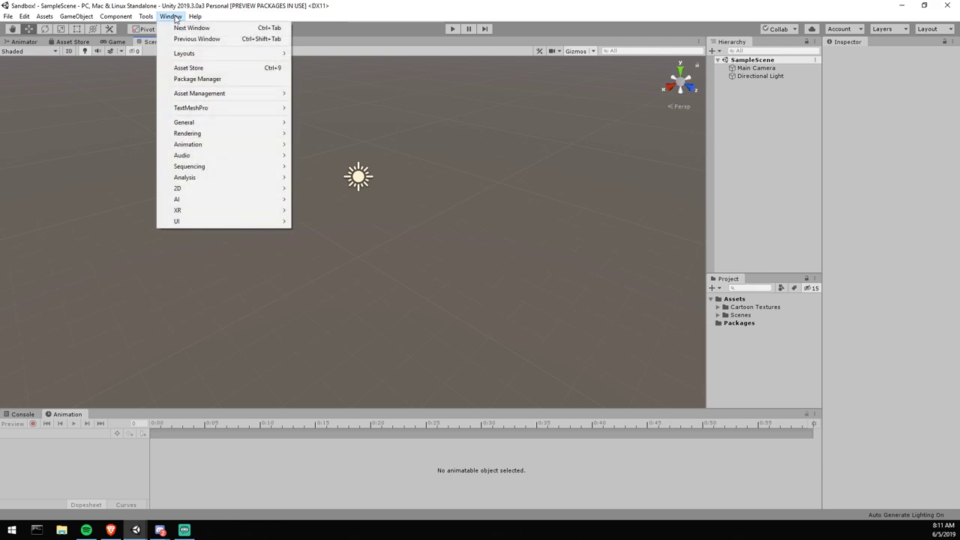
left_click(207, 79)
left_click(473, 99)
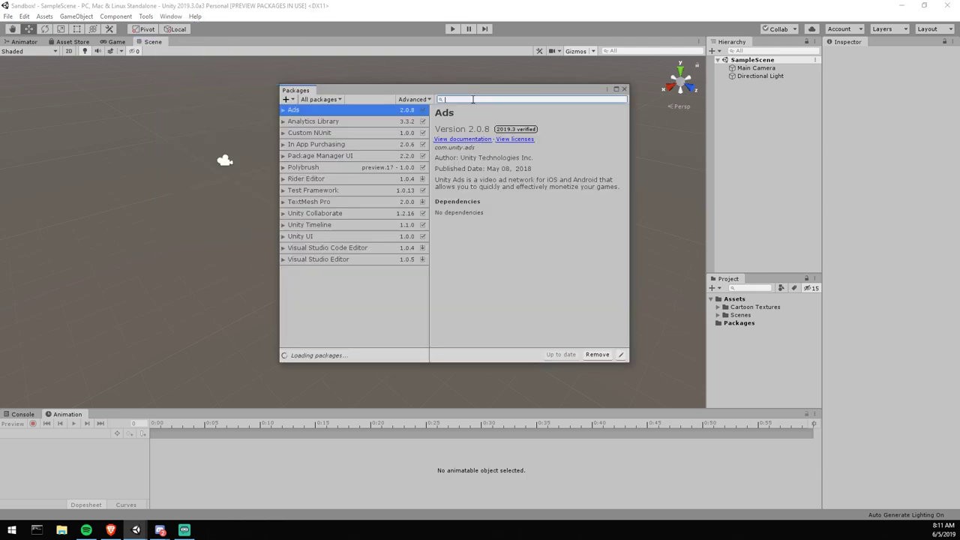
type("poly")
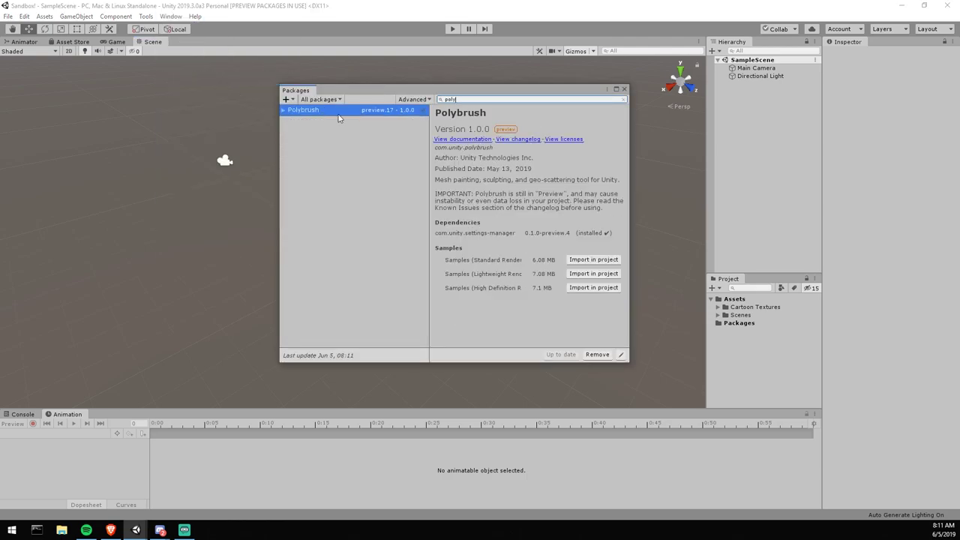
left_click(595, 260)
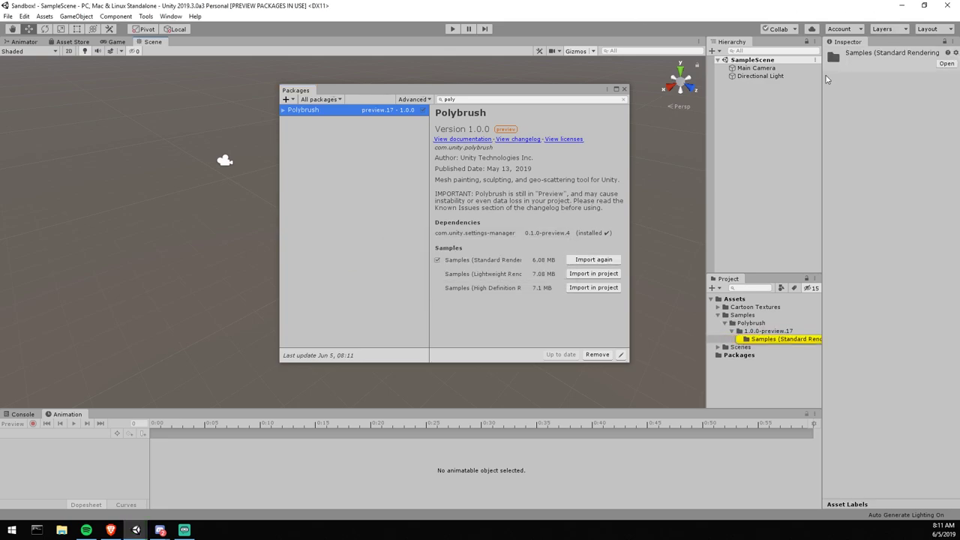
left_click(626, 89)
left_click(626, 89)
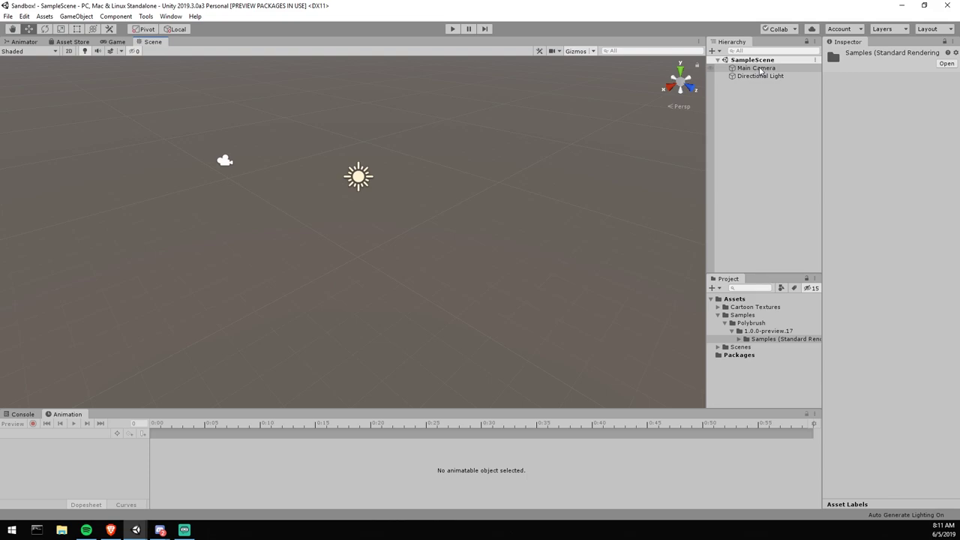
left_click(754, 133)
left_click(162, 20)
left_click(496, 161)
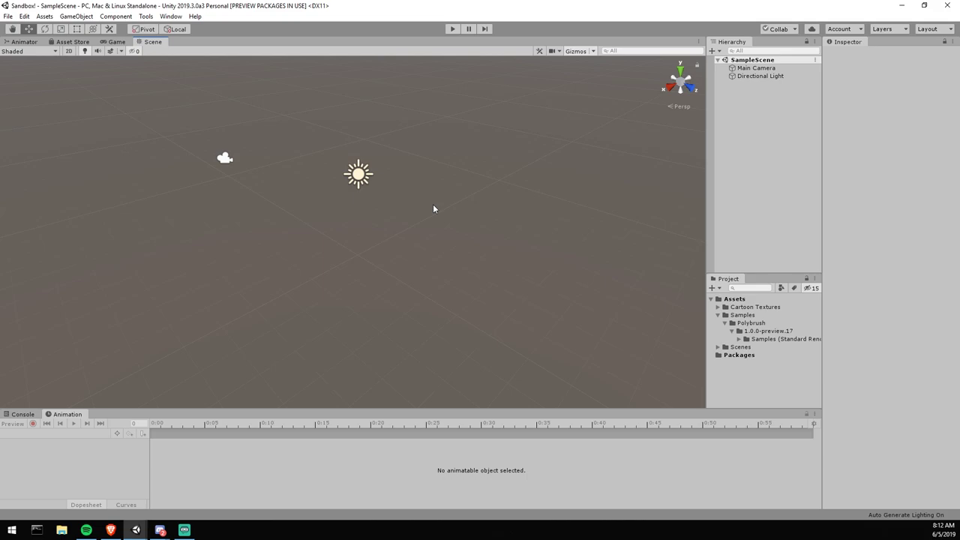
left_click(170, 16)
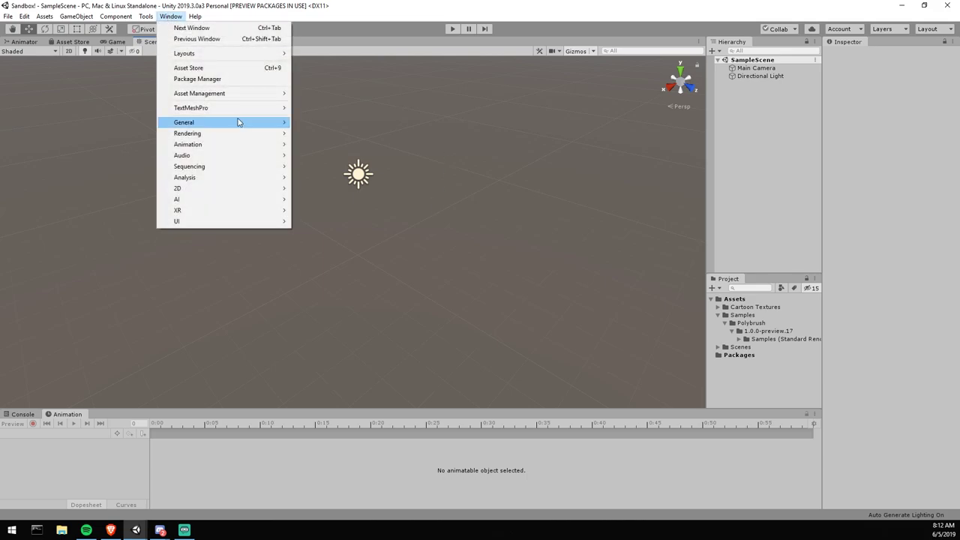
- Add a 3D plane to the scene
right_click(735, 105)
right_click(735, 105)
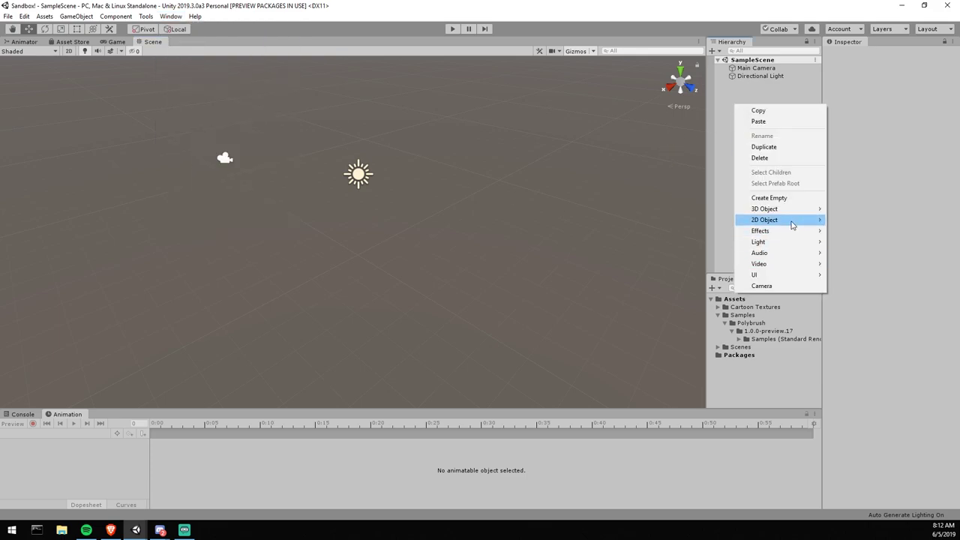
mouse_move(784, 210)
left_click(852, 253)
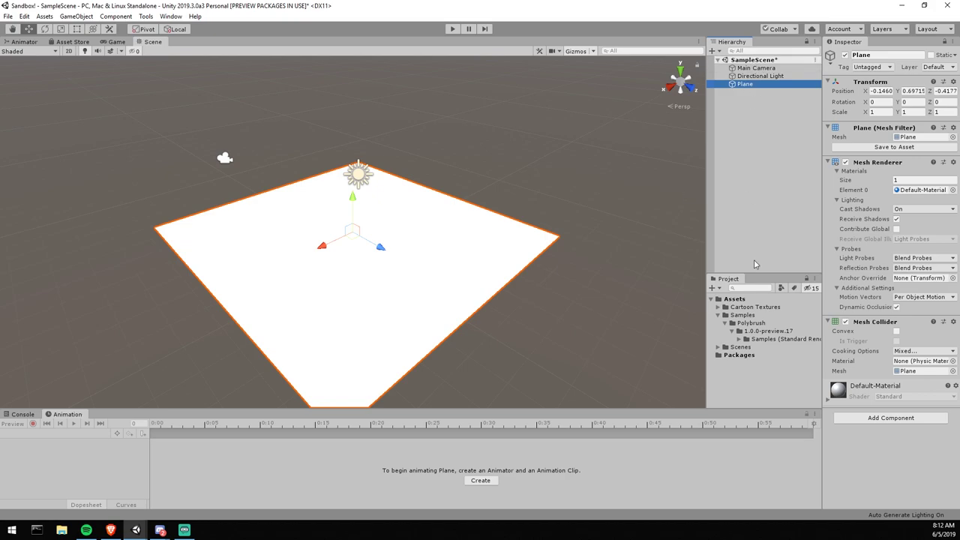
- Open the Polybrush window and sculpt a raised bump on the plane with the sculpt brush
left_click(151, 17)
mouse_move(177, 25)
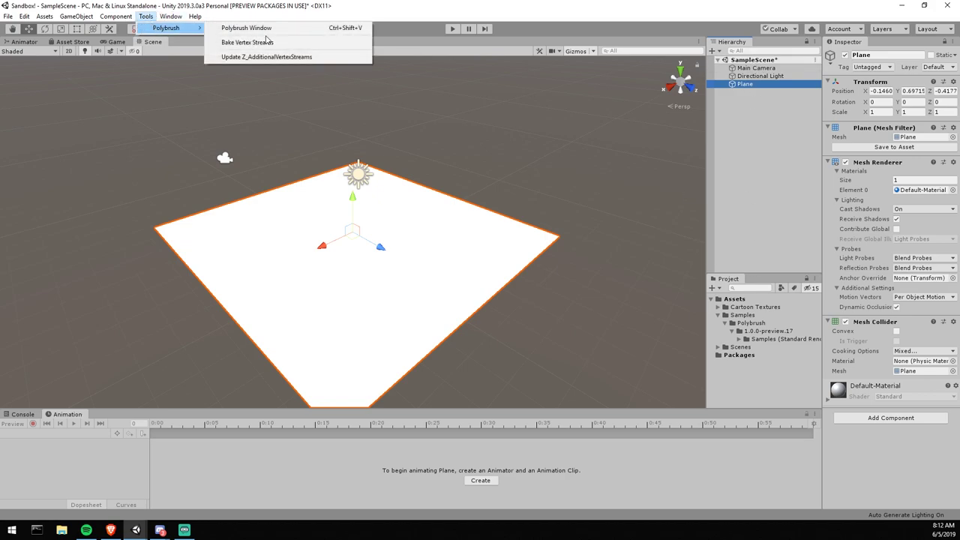
left_click(259, 27)
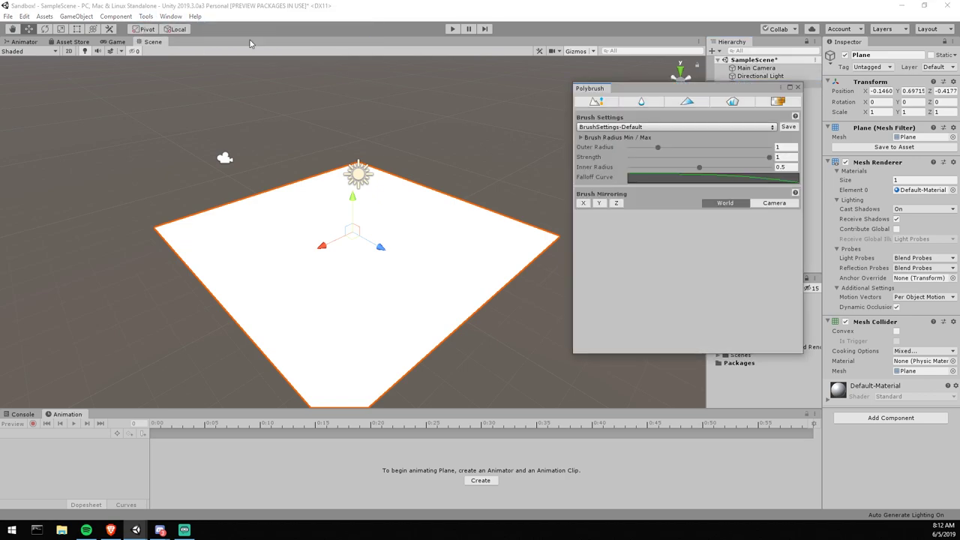
left_click(594, 102)
mouse_move(405, 268)
left_mouse_down()
mouse_move(522, 253)
mouse_move(532, 240)
mouse_move(498, 223)
mouse_move(457, 229)
mouse_move(466, 238)
mouse_move(421, 221)
left_mouse_up()
right_click_drag(410, 251, 430, 235)
middle_click_drag(400, 264, 461, 208)
right_click_drag(375, 232, 378, 257)
scroll(398, 237, "down", 3)
- Close the Polybrush window and delete the sculpted plane
left_click(798, 87)
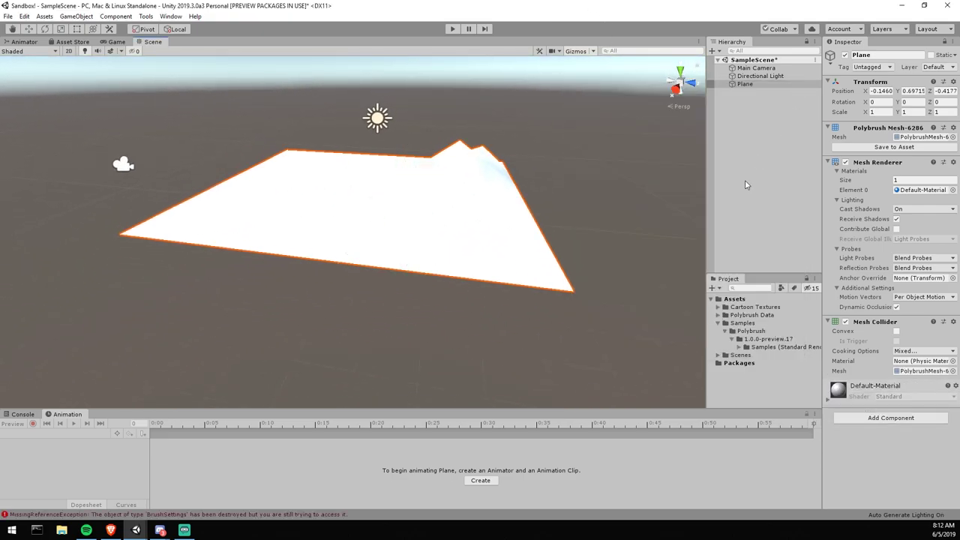
key("Delete")
- Search the Package Manager for "Pro" and install the ProBuilder and ProGrids packages
left_click(170, 16)
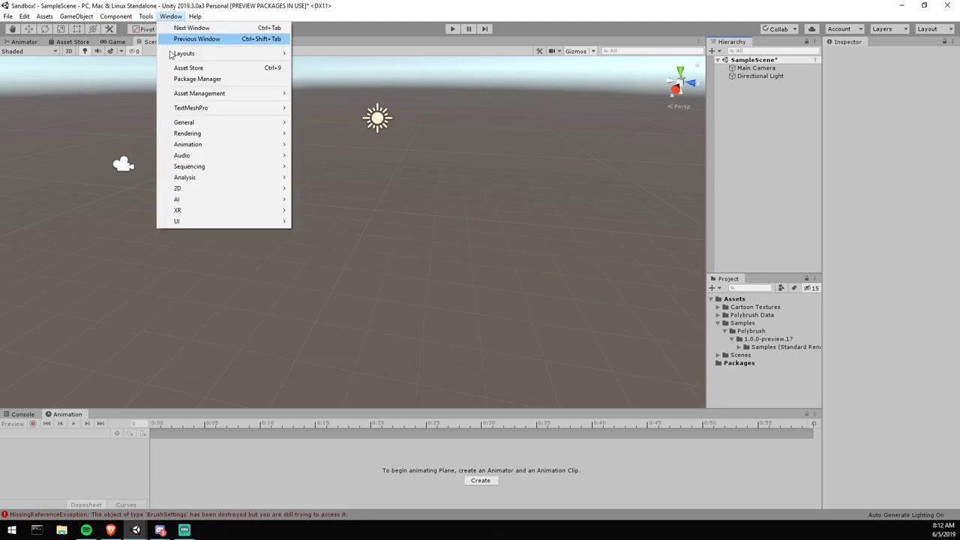
left_click(200, 79)
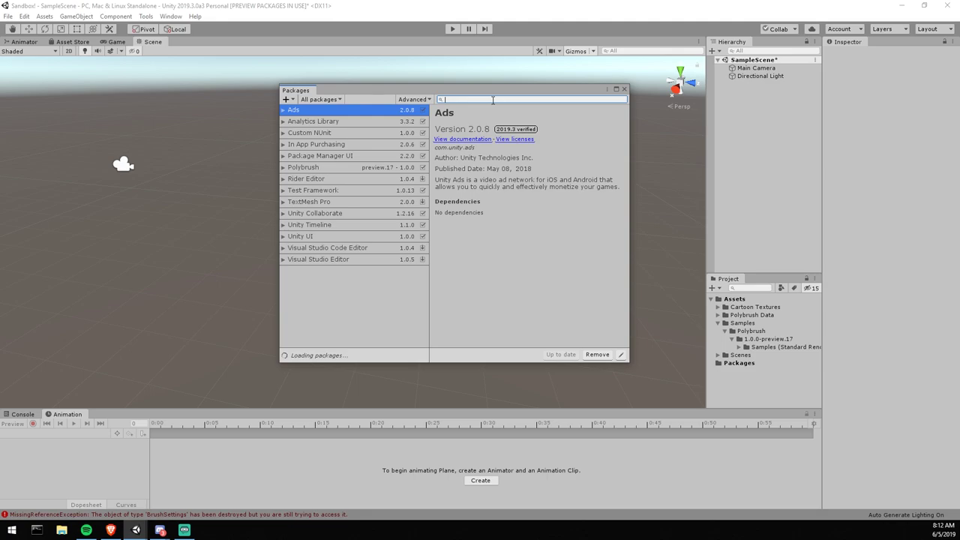
type("Pro")
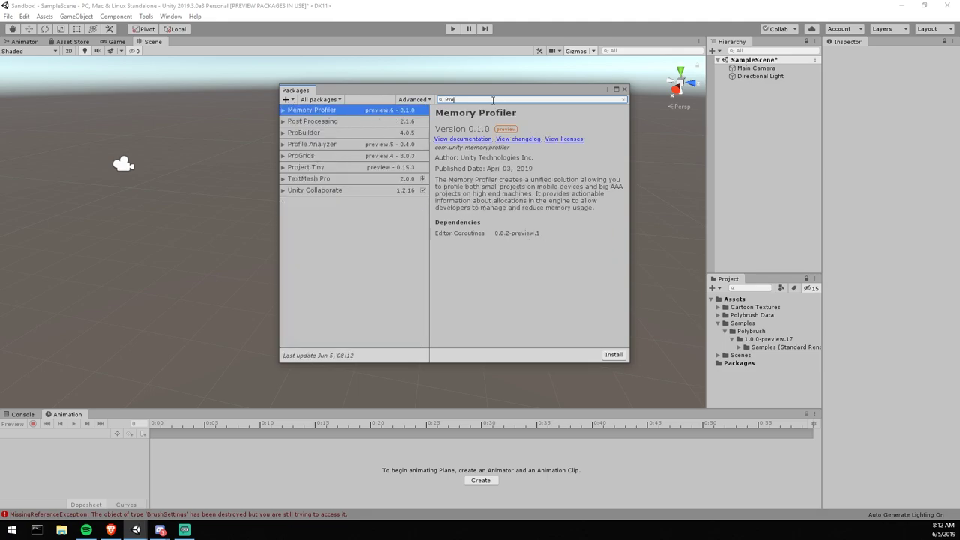
left_click(337, 135)
left_click(614, 354)
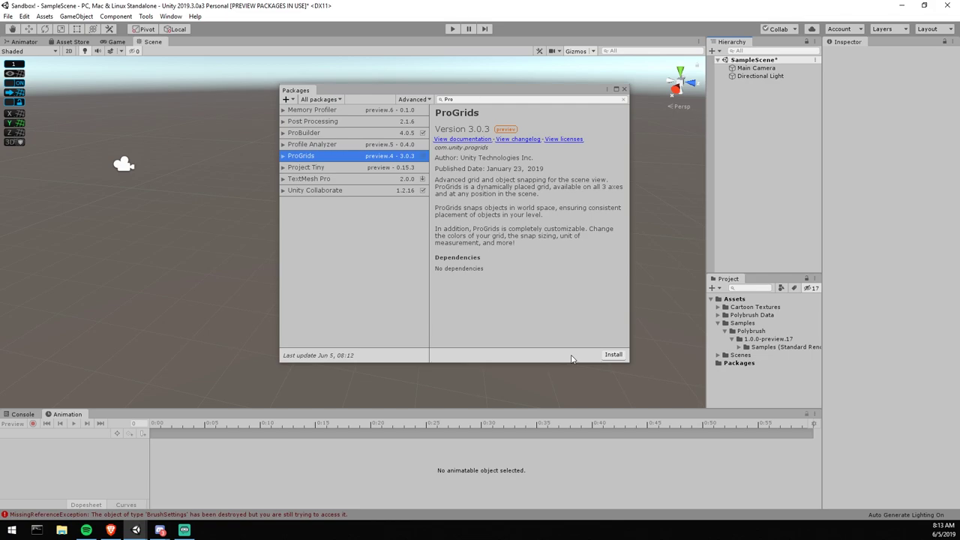
left_click(625, 89)
right_click_drag(549, 160, 410, 198)
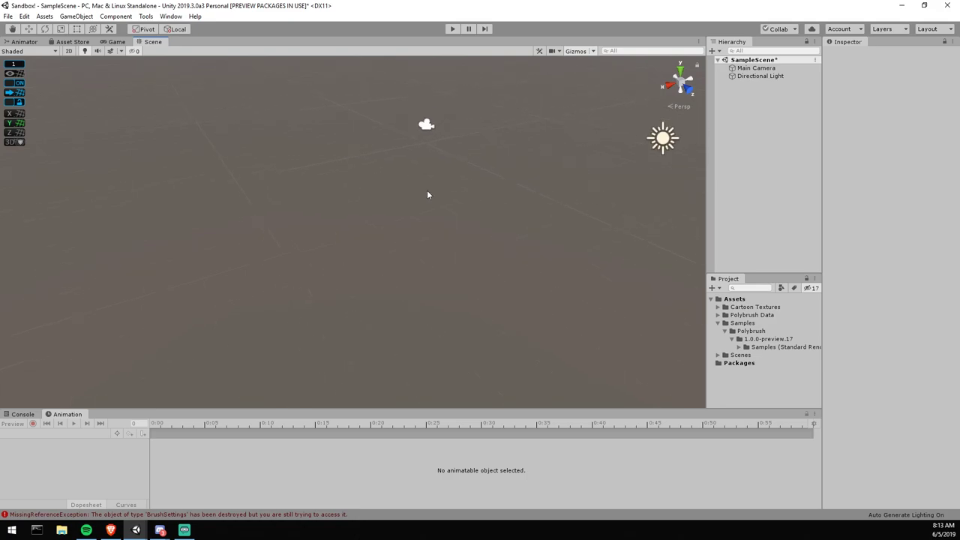
double_click(764, 69)
right_click_drag(466, 218, 417, 137)
left_click(243, 106)
- Open the ProBuilder window and start a new shape of type Plane
left_click(145, 16)
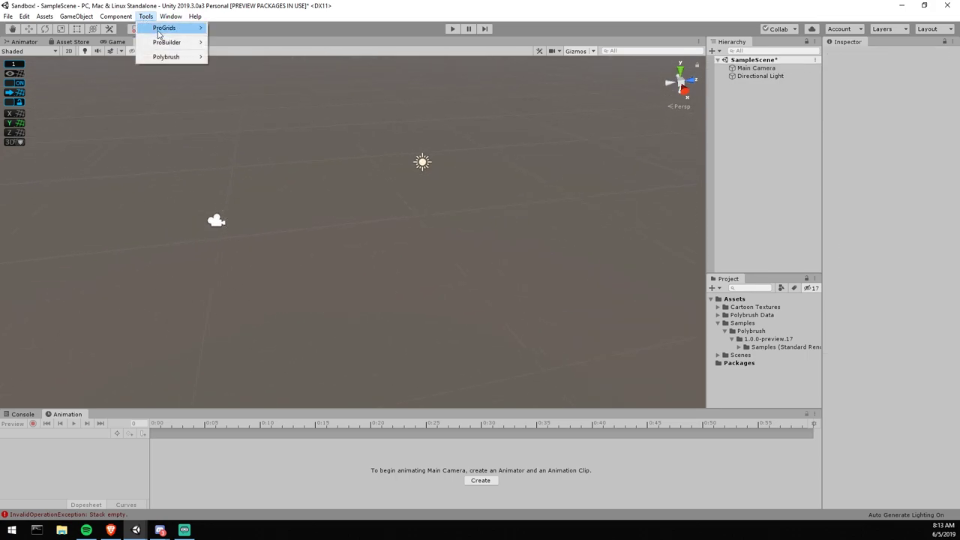
mouse_move(169, 42)
left_click(244, 43)
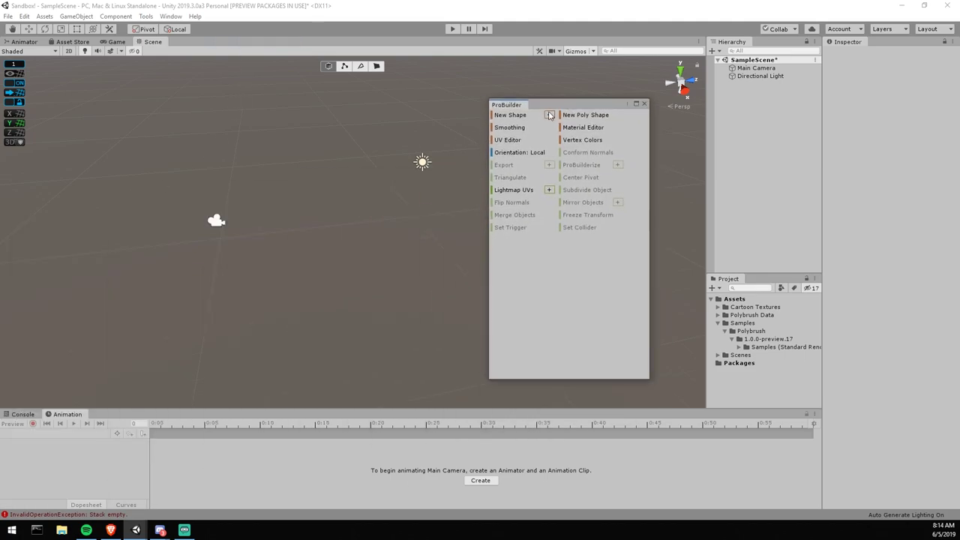
left_click(549, 115)
left_click(147, 106)
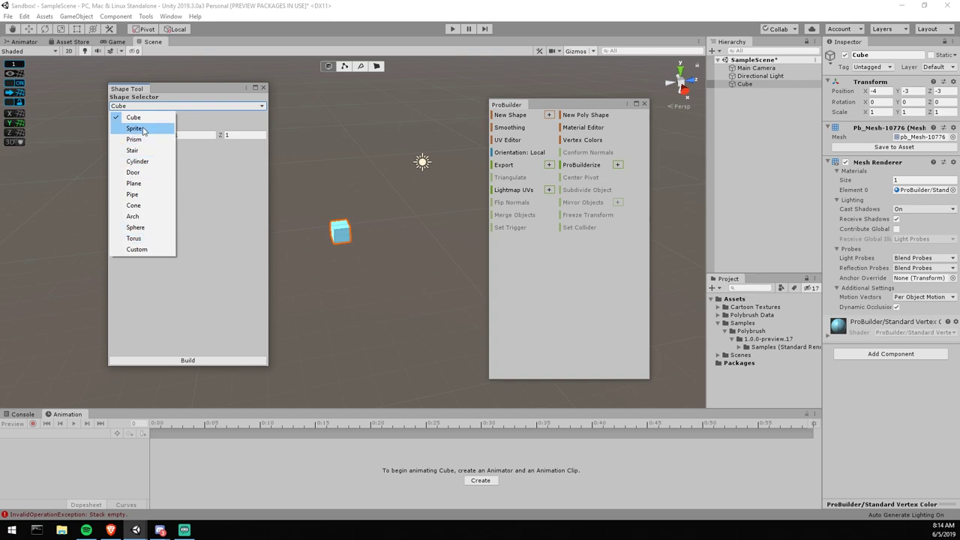
left_click(149, 184)
- Set the new plane's width segments and length segments to 20 each
left_click(117, 152)
type("20")
key("Tab")
type("20")
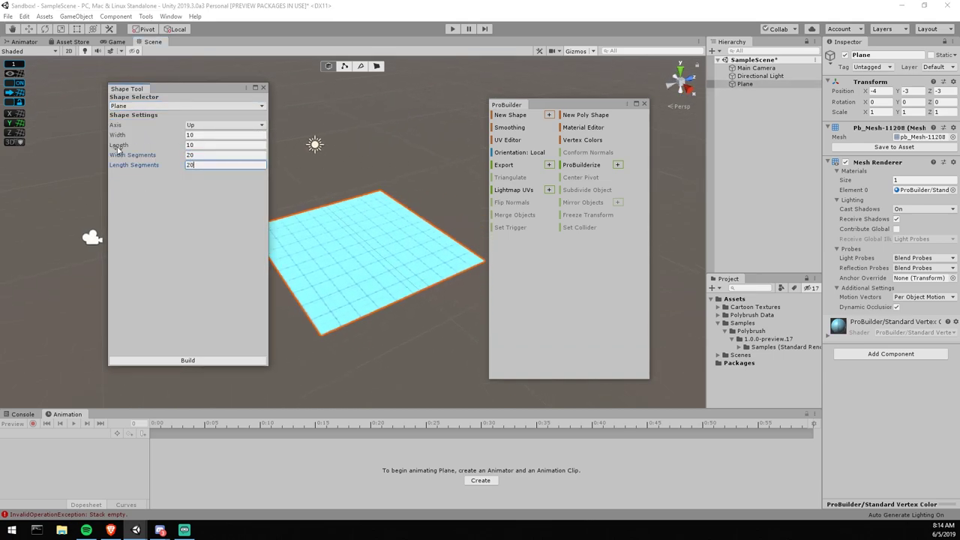
- Set the plane's width and length to 20 and its width and length segments to 40
left_click(223, 137)
type("20")
key("Tab")
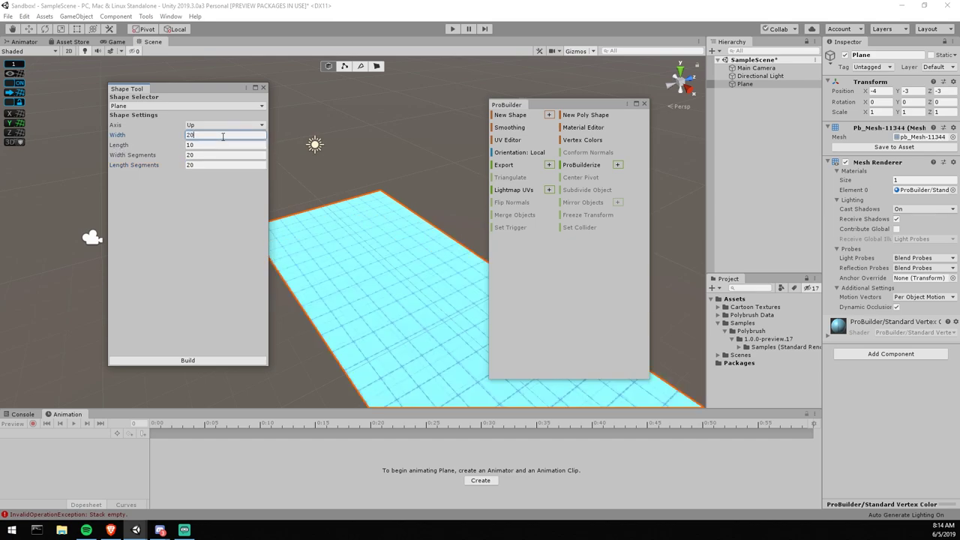
type("20")
key("Tab")
type("40")
key("Tab")
type("40")
scroll(308, 163, "down", 4)
right_click_drag(321, 168, 375, 188)
middle_click_drag(375, 188, 383, 169)
scroll(385, 165, "up", 3)
right_click_drag(385, 164, 380, 184)
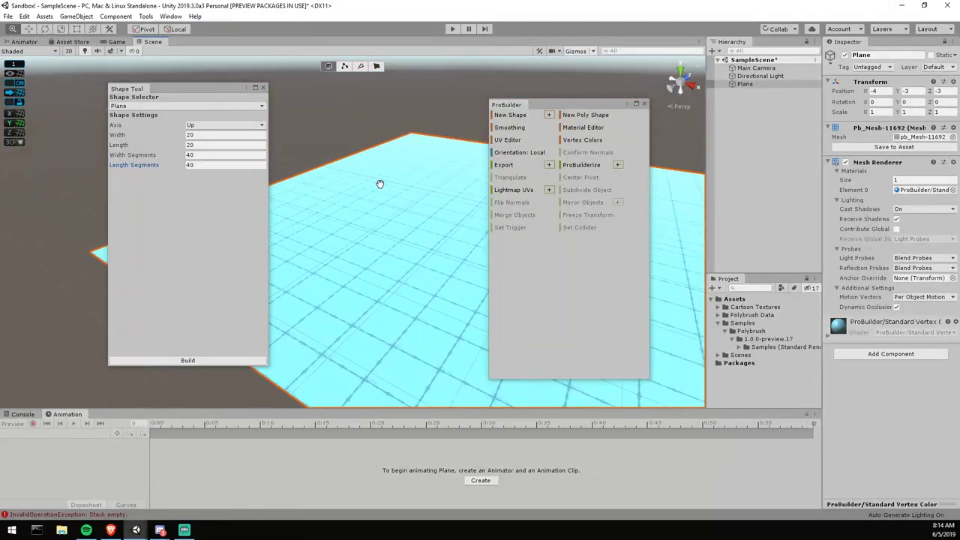
- Build the configured plane and close the Shape Tool and ProBuilder windows
left_click(593, 52)
left_click(574, 92)
left_click_drag(362, 191, 356, 191, "alt")
right_click_drag(356, 190, 373, 247, "alt")
left_click_drag(372, 247, 437, 343, "alt")
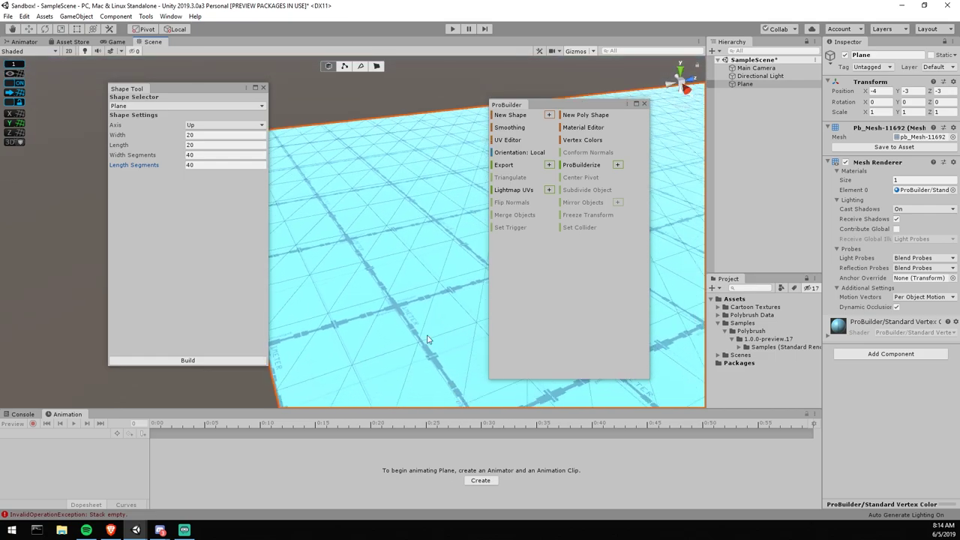
middle_click_drag(339, 289, 384, 305)
scroll(384, 300, "down", 3)
right_click_drag(384, 294, 374, 248)
left_click(216, 361)
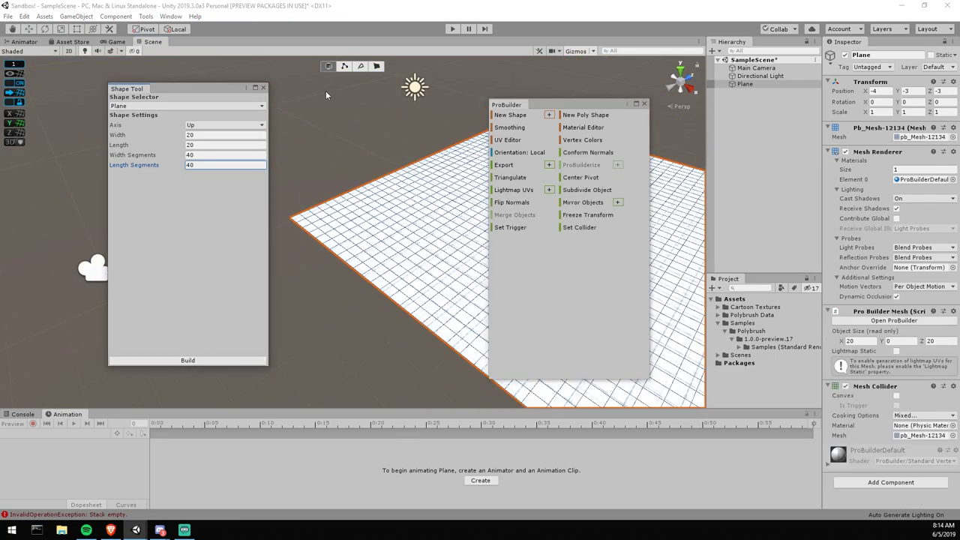
left_click(264, 88)
left_click(644, 103)
scroll(548, 188, "down", 5)
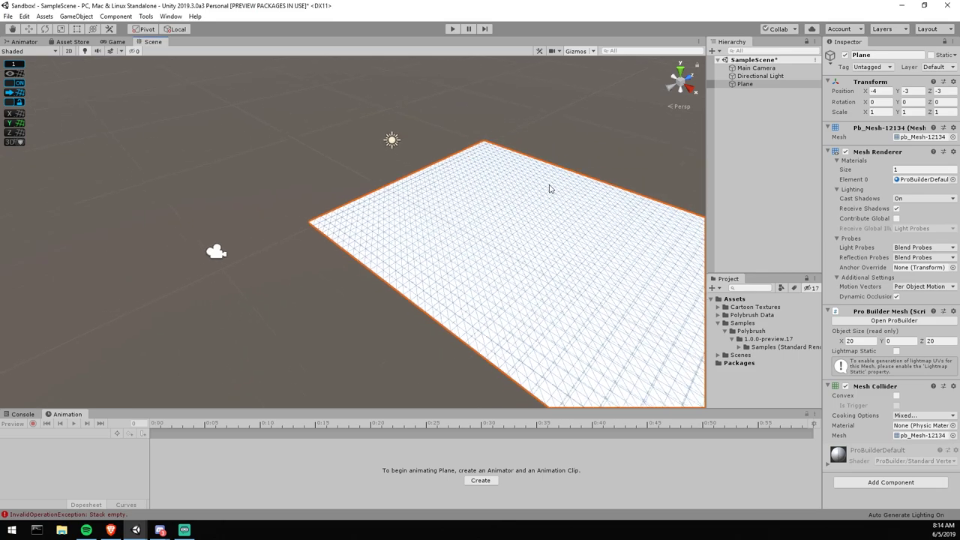
- Set the plane's position to 0, 0, 0 on X, Y and Z
left_click(890, 93)
type("0")
key("Tab")
type("0")
key("Tab")
type("0")
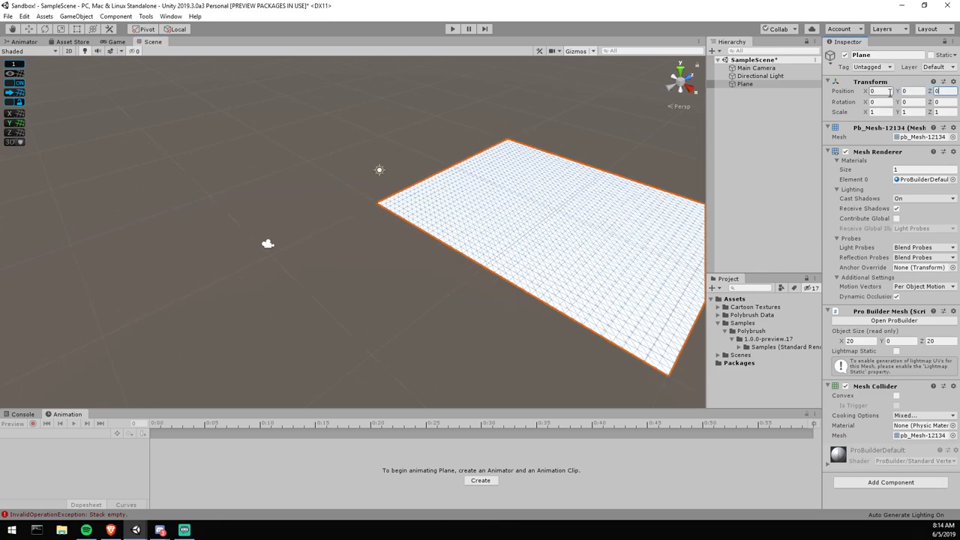
- Examine the built plane's subdivision grid from near and far
scroll(582, 160, "up", 2)
middle_click_drag(581, 160, 426, 167)
scroll(426, 169, "up", 5)
middle_click_drag(356, 165, 446, 232)
scroll(452, 170, "down", 3)
scroll(450, 178, "up", 10)
scroll(420, 184, "down", 5)
scroll(401, 202, "up", 1)
scroll(400, 202, "up", 2)
middle_click_drag(401, 180, 440, 204)
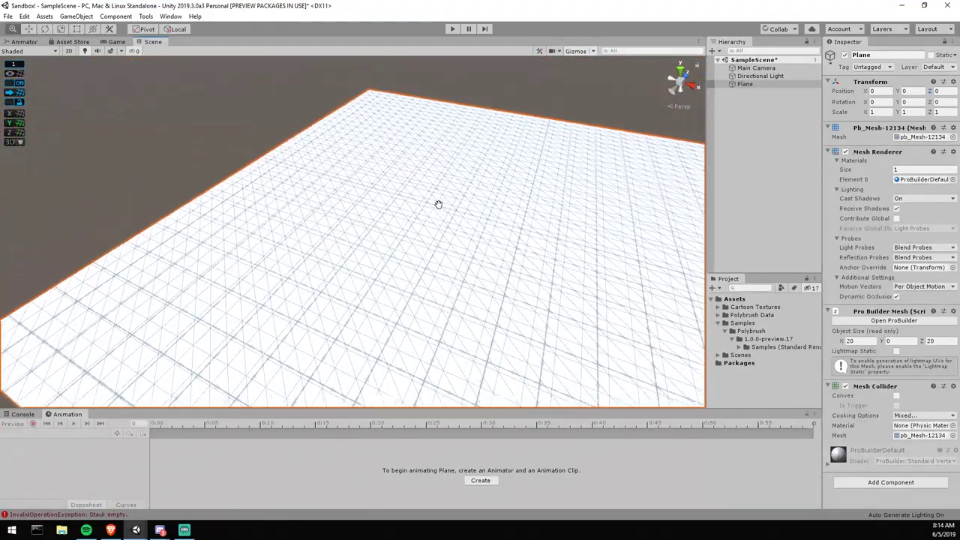
scroll(388, 240, "up", 2)
left_click_drag(387, 240, 435, 199, "alt")
scroll(443, 202, "down", 5)
- Collapse the plane's mesh, Mesh Renderer, Pro Builder Mesh and Mesh Collider component details
left_click(873, 152)
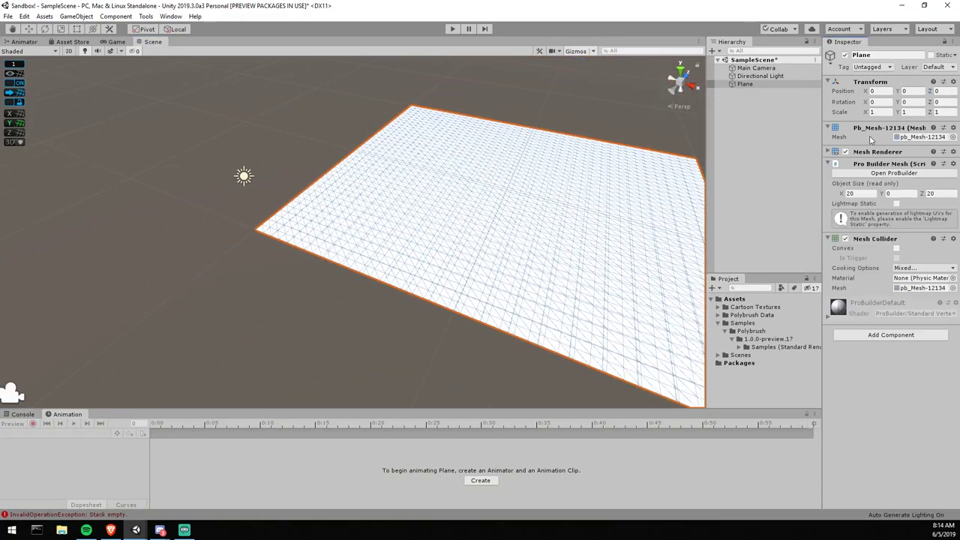
left_click(869, 131)
left_click(871, 154)
left_click(876, 166)
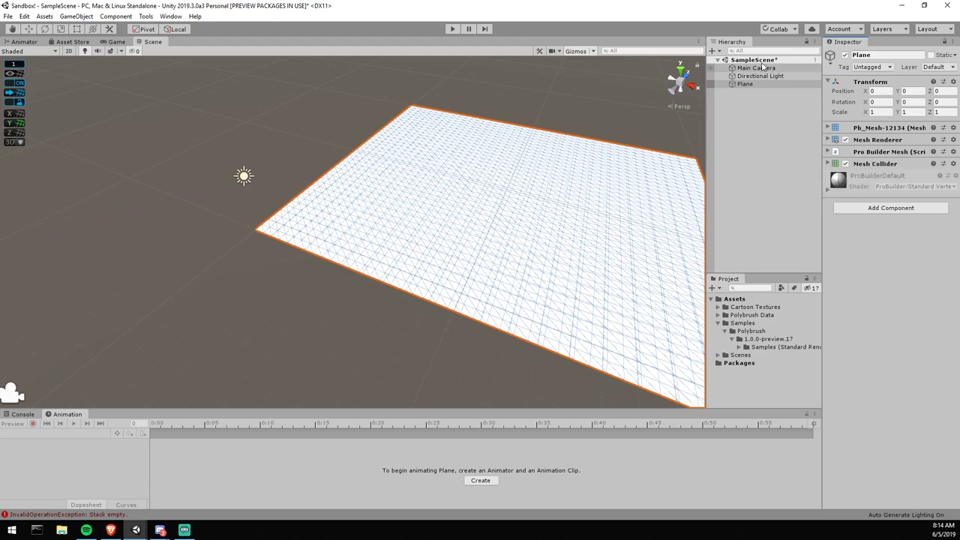
left_click_drag(645, 203, 478, 149, "alt")
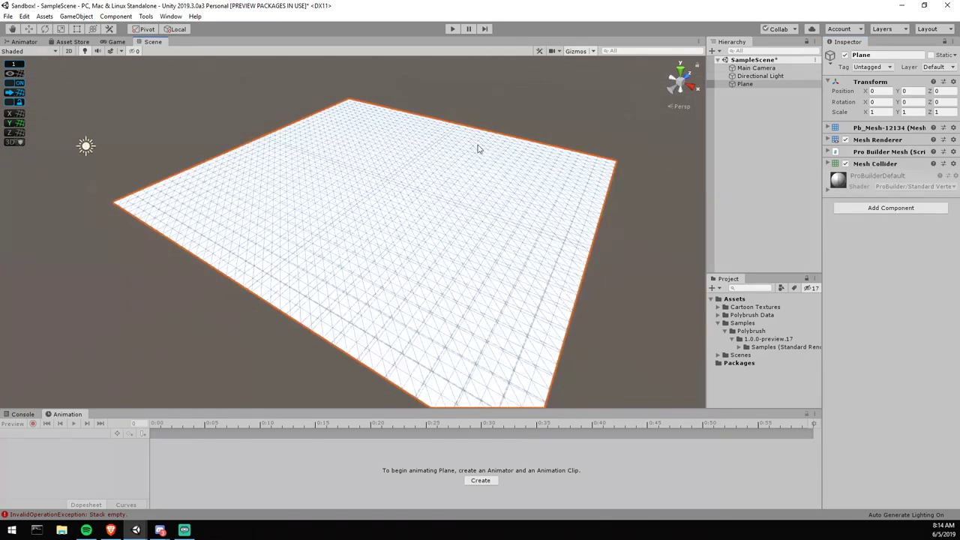
- Collapse the Samples folder and create a new material named TerrainMaterial in the Assets folder
left_click(718, 323)
left_click(733, 299)
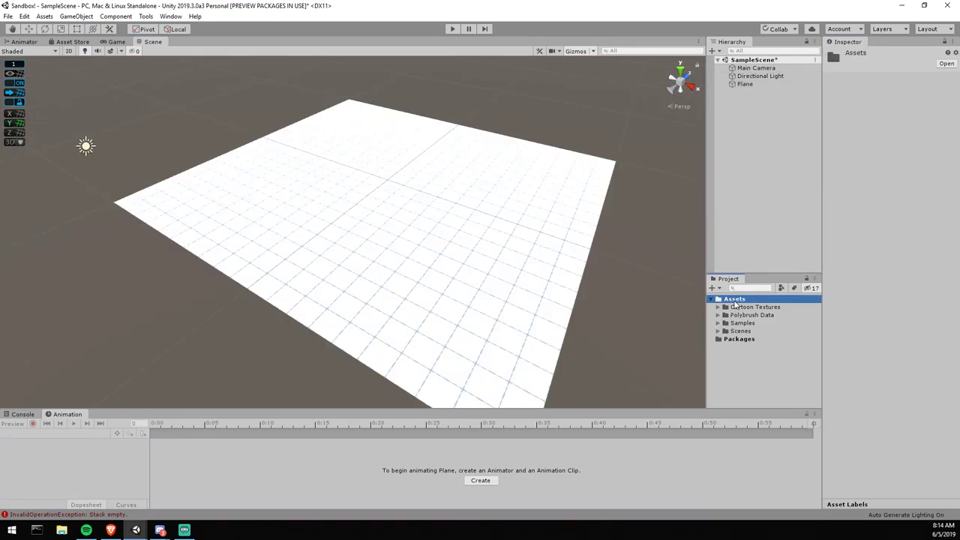
right_click(734, 300)
mouse_move(773, 67)
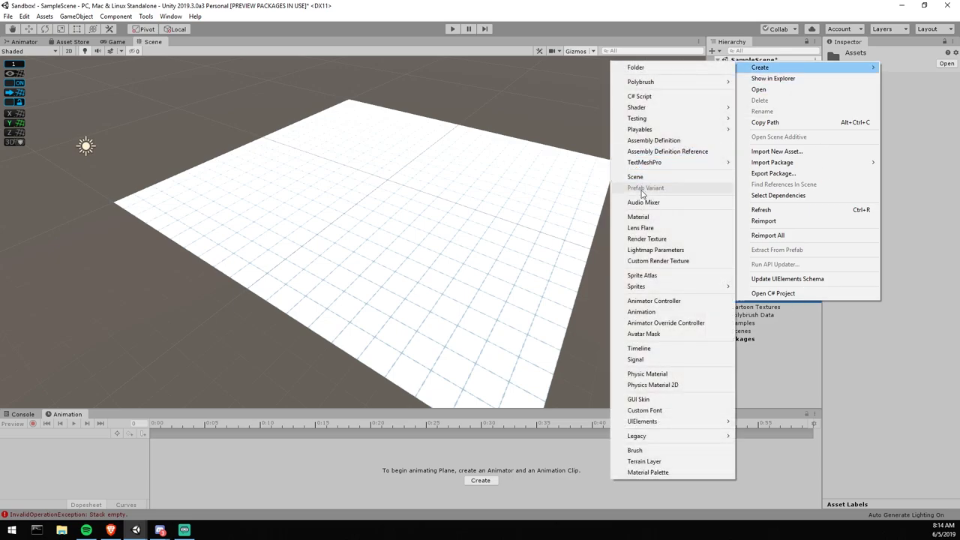
left_click(648, 216)
type("Terrain")
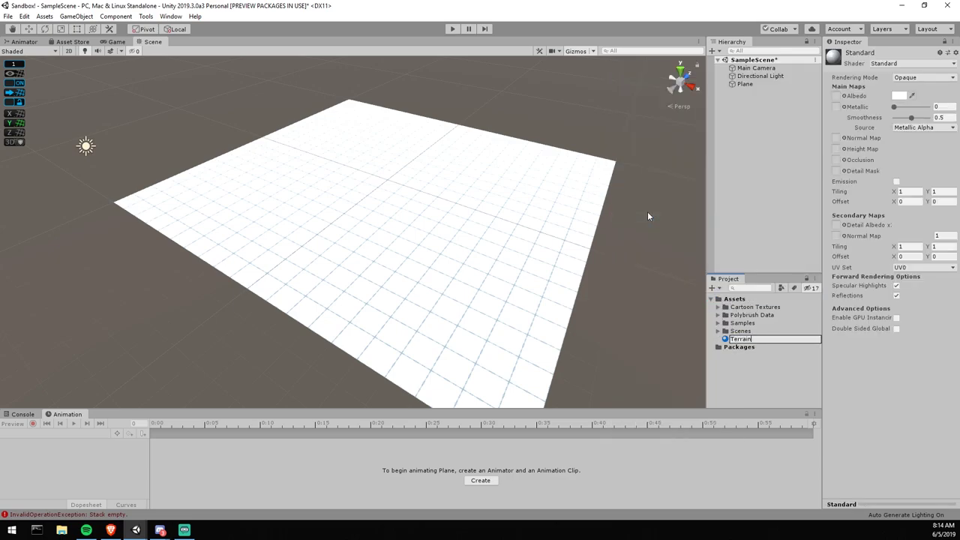
type("Material")
key("Return")
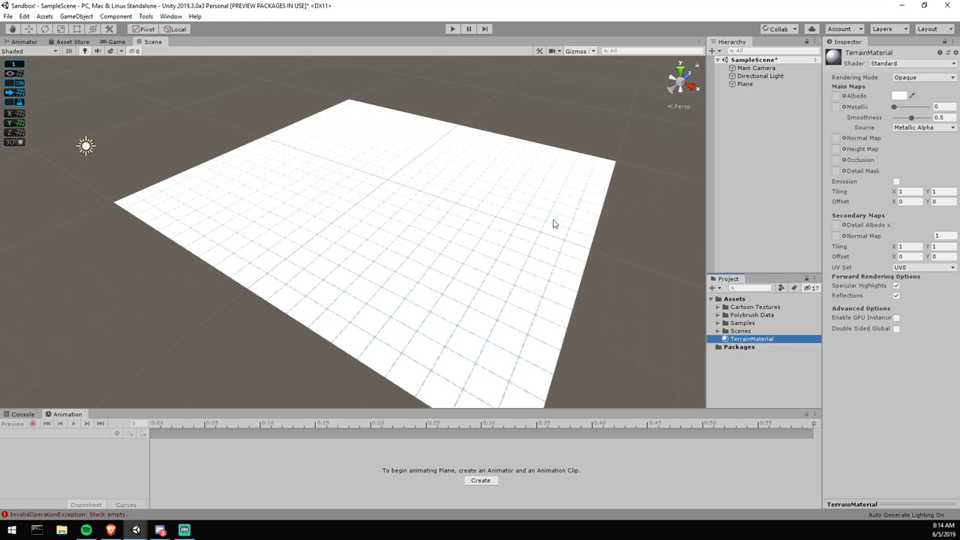
- Set the shader of TerrainMaterial to Polybrush's Diffuse Vertex Color
left_click(911, 63)
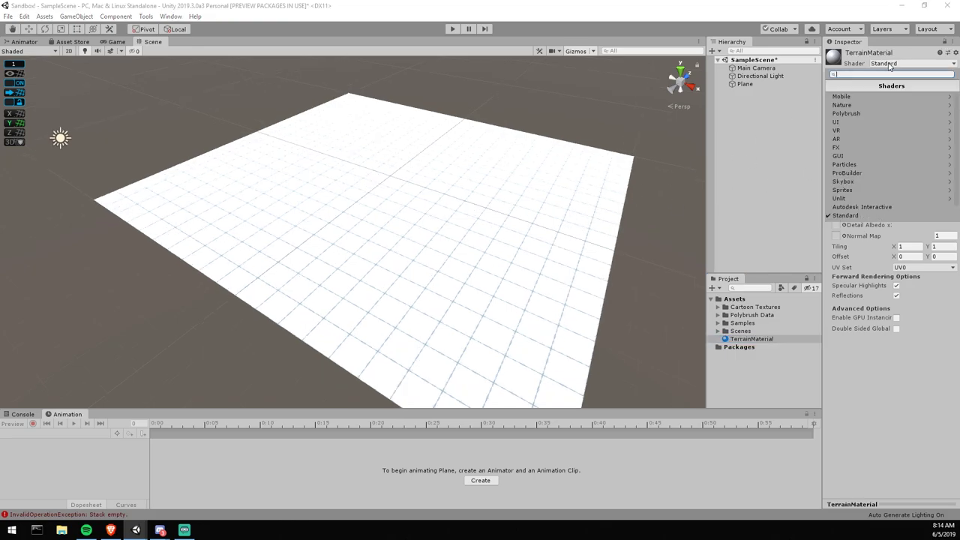
left_click(867, 113)
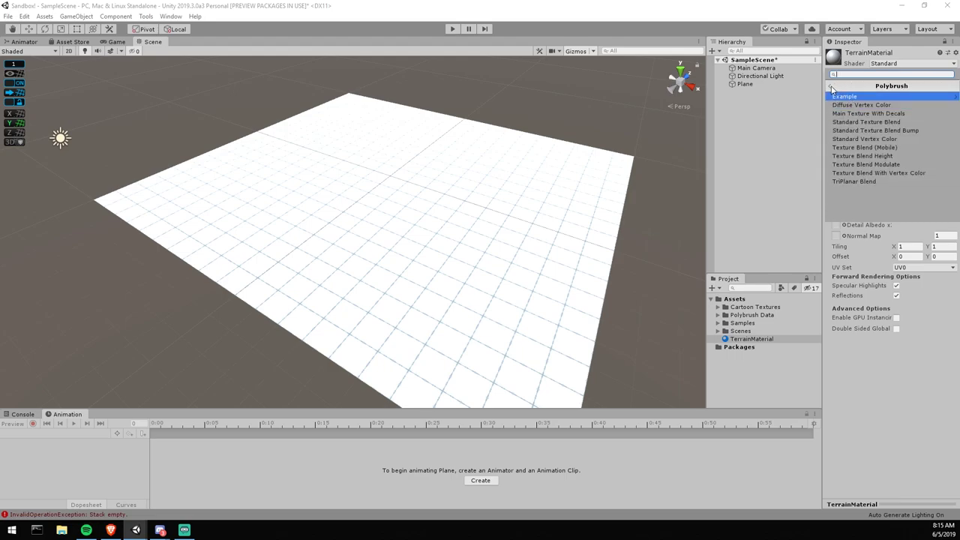
left_click(884, 108)
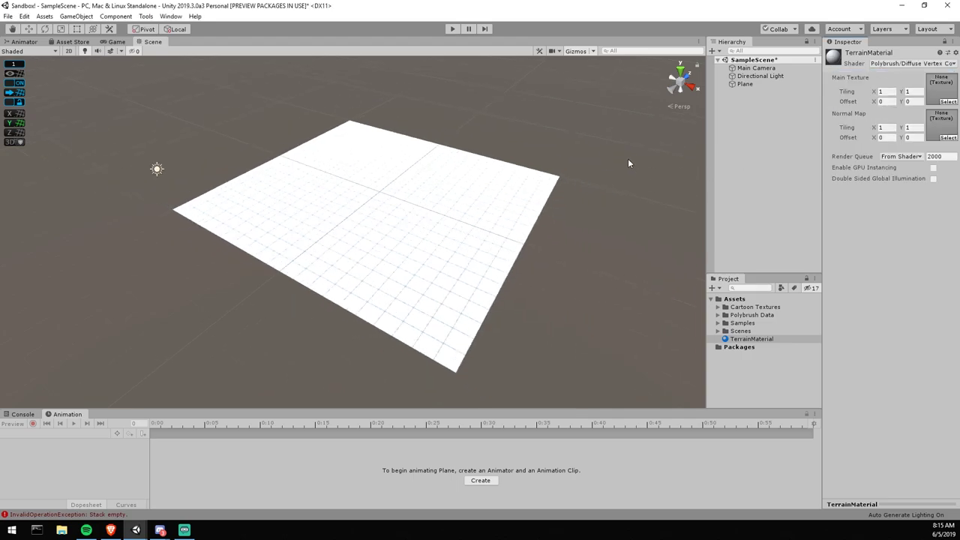
- Reselect TerrainMaterial and review the available shader categories without changing its shader
left_click(438, 177)
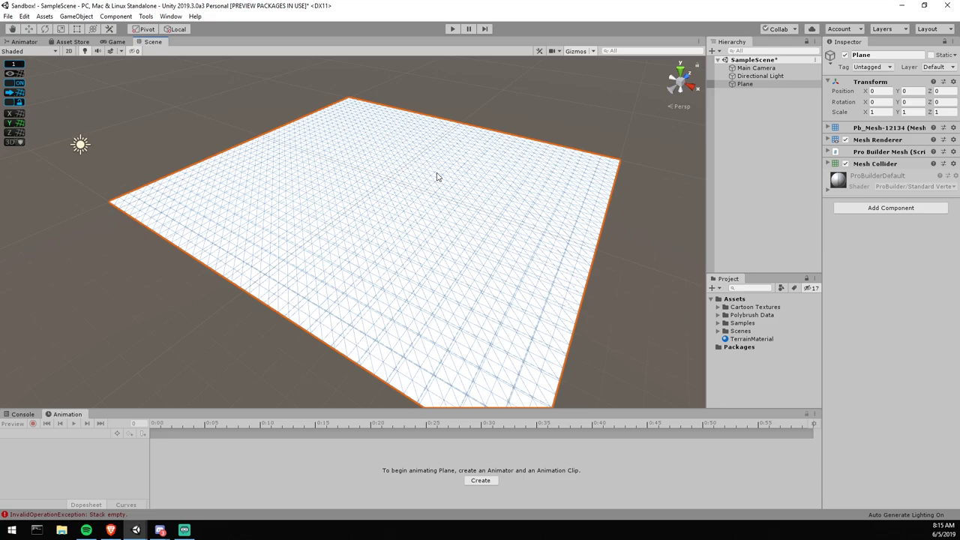
left_click(741, 331)
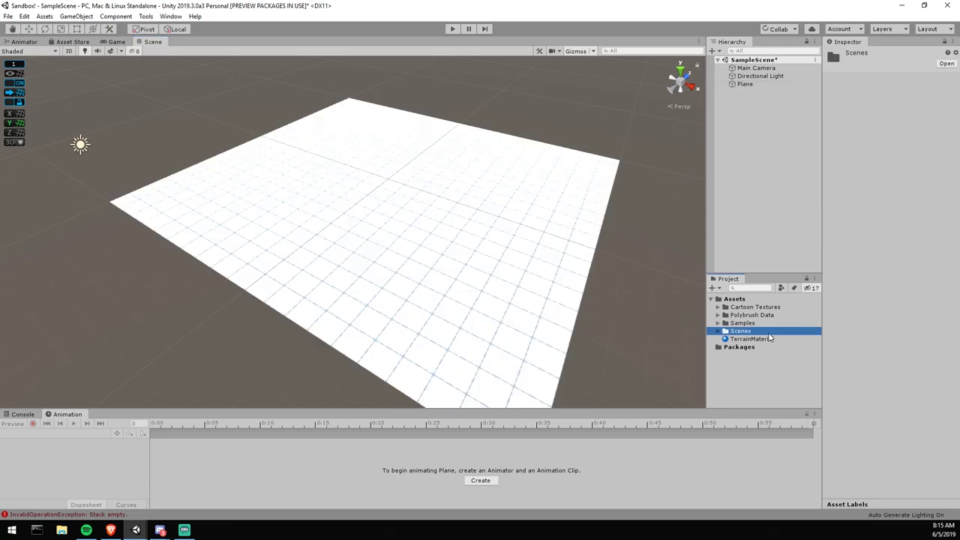
left_click(769, 339)
left_click(909, 63)
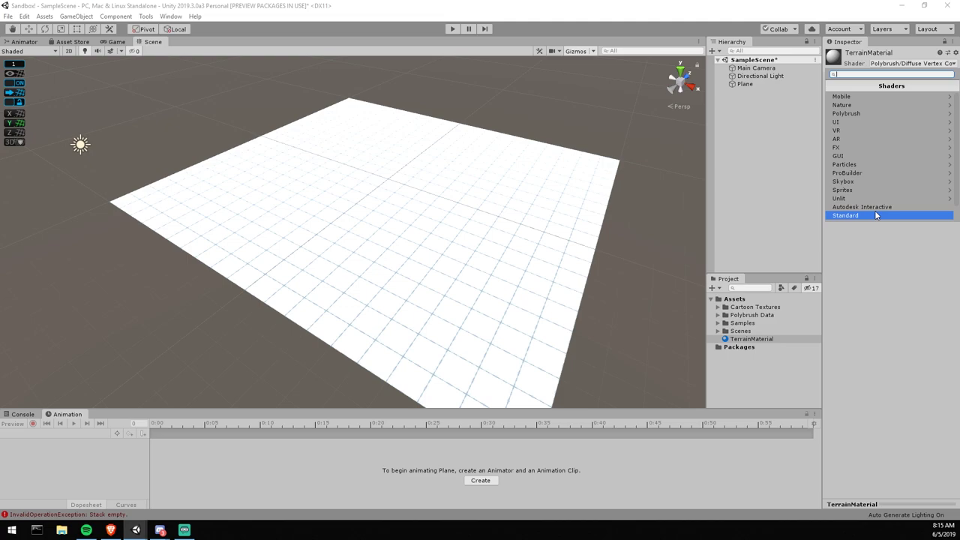
left_click(618, 165)
left_click(928, 64)
left_click(895, 278)
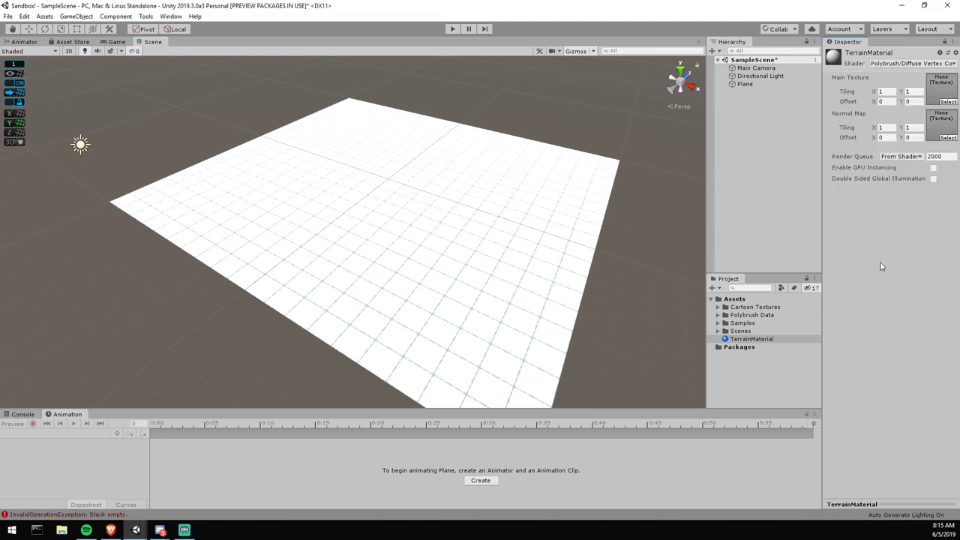
- Apply TerrainMaterial to the plane in the scene and select the plane
left_click_drag(758, 344, 532, 287)
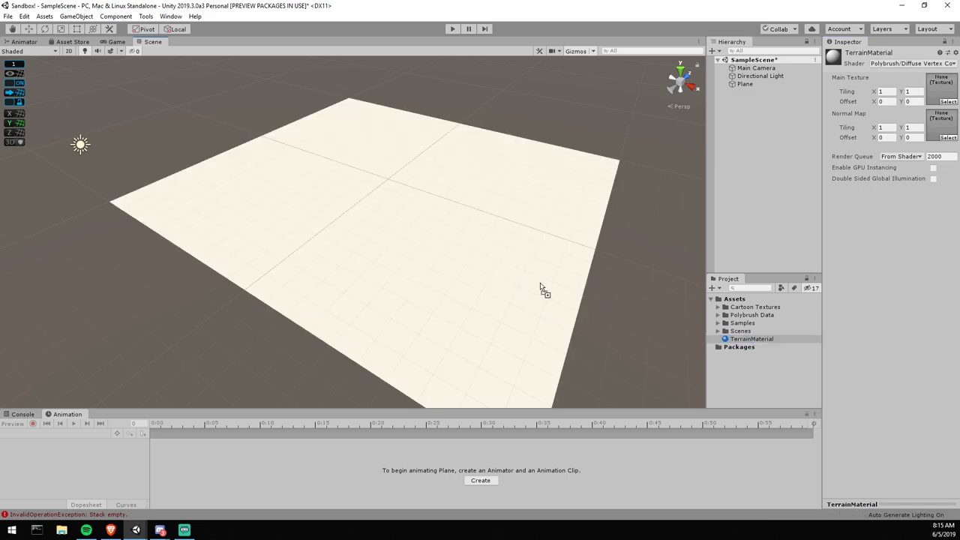
scroll(530, 274, "down", 5)
scroll(530, 236, "up", 10)
middle_click_drag(531, 275, 492, 279)
scroll(498, 231, "down", 8)
left_click(467, 261)
- Examine the triangles and vertices of the plane's wireframe up close and from several angles
mouse_move(467, 261)
right_mouse_down()
mouse_move(427, 250)
mouse_move(461, 248)
right_mouse_up()
left_click_drag(461, 249, 421, 248, "alt")
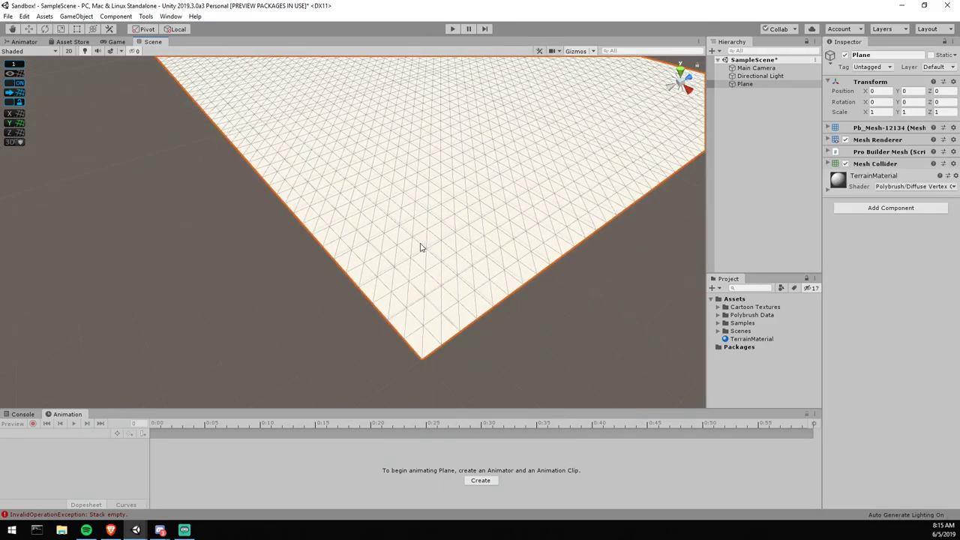
left_click_drag(509, 110, 493, 159, "alt")
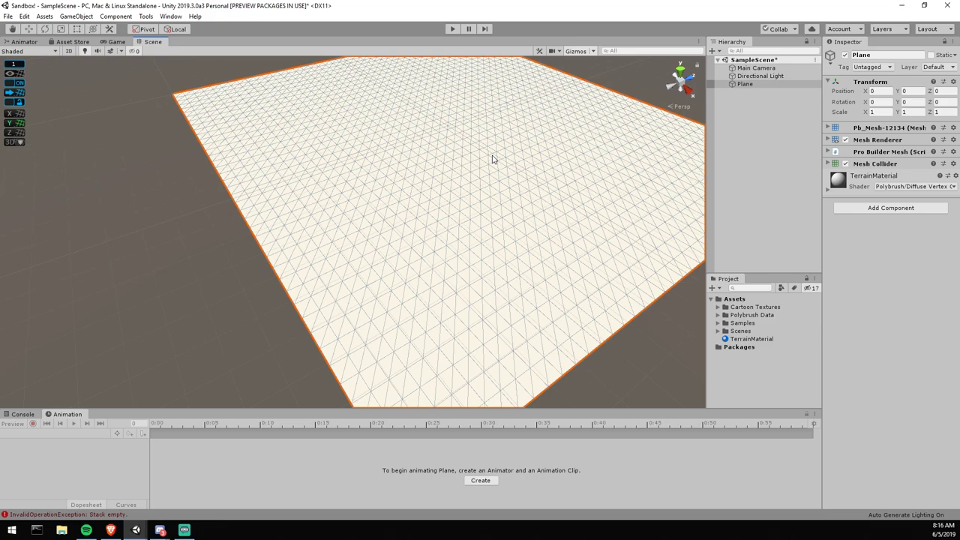
scroll(493, 160, "up", 5)
middle_click_drag(497, 226, 463, 240)
middle_click_drag(415, 281, 432, 291)
scroll(459, 272, "up", 5)
left_click_drag(406, 210, 435, 241)
left_click(448, 235)
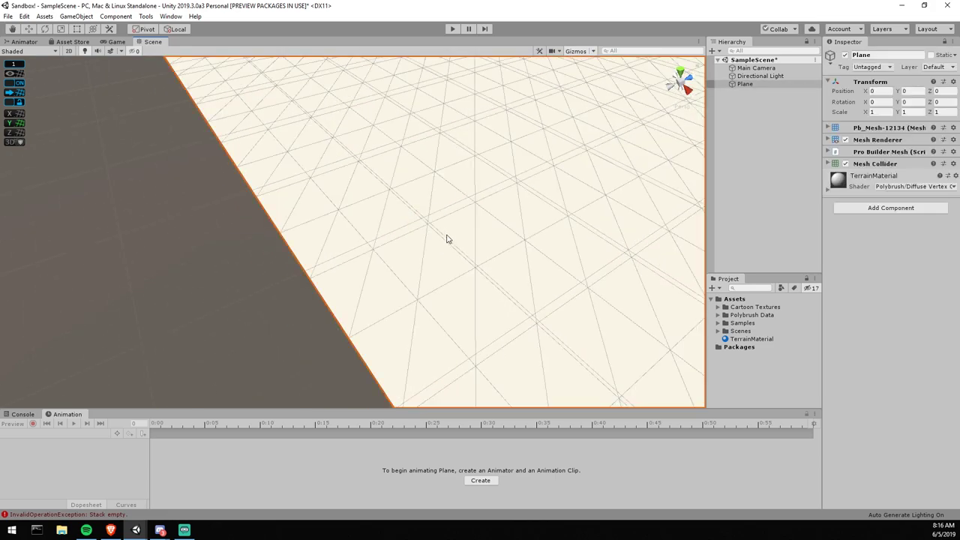
scroll(448, 235, "up", 4)
scroll(448, 234, "down", 3)
scroll(448, 235, "down", 6)
middle_click_drag(515, 185, 520, 229)
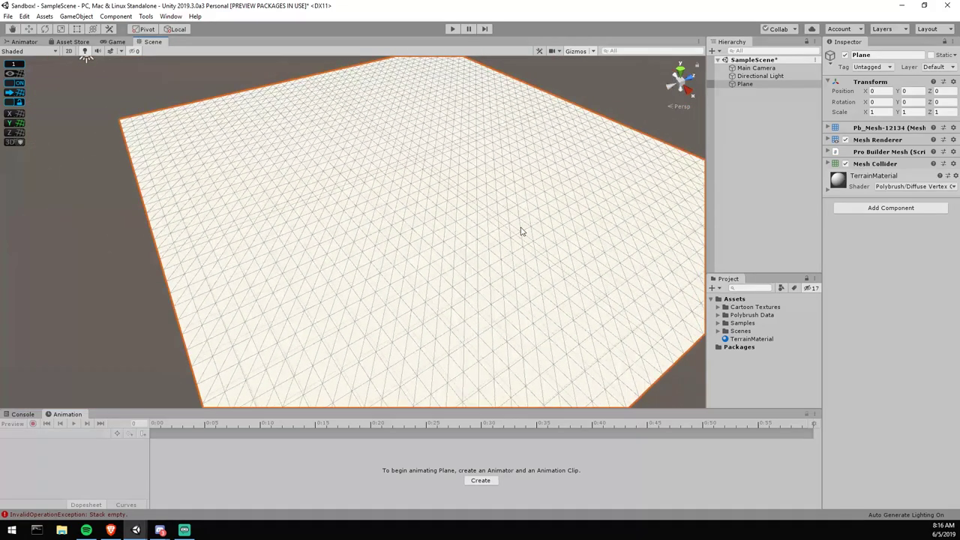
right_click_drag(516, 214, 503, 213)
middle_click_drag(504, 212, 493, 217)
scroll(480, 225, "down", 5)
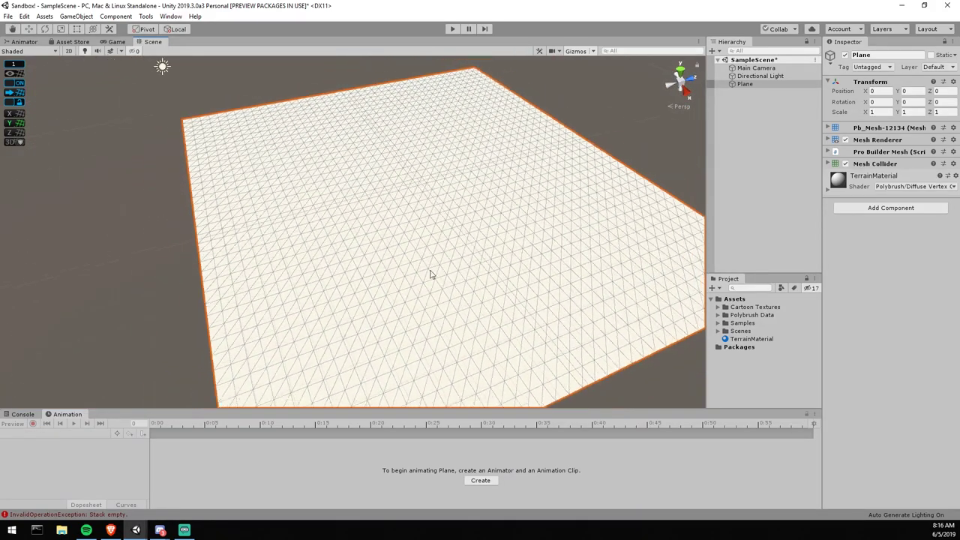
right_click_drag(497, 249, 460, 251)
middle_click_drag(515, 250, 472, 253)
right_click_drag(488, 255, 459, 255)
left_click_drag(514, 247, 510, 196, "alt")
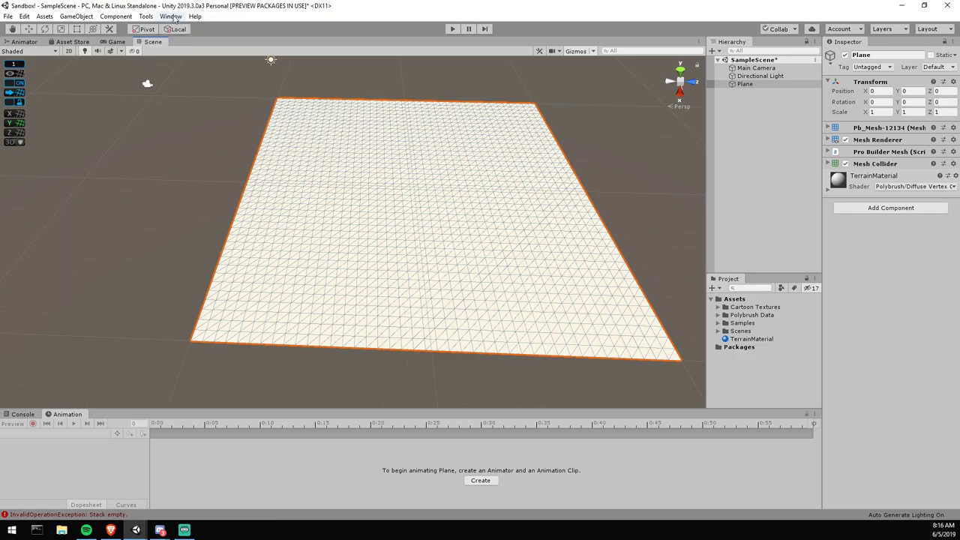
- Open the Polybrush window, dock it beside the Hierarchy and widen the docked area
left_click(146, 16)
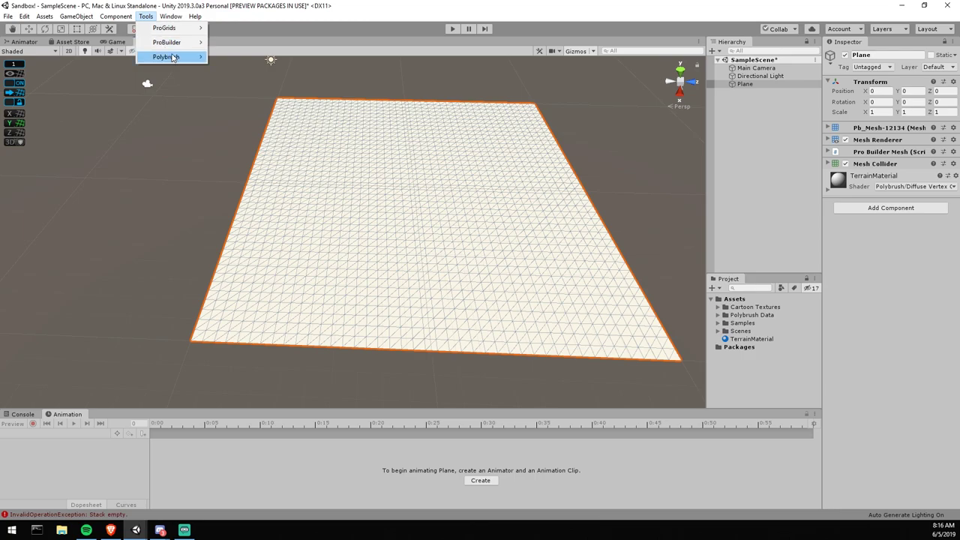
mouse_move(167, 57)
left_click(272, 57)
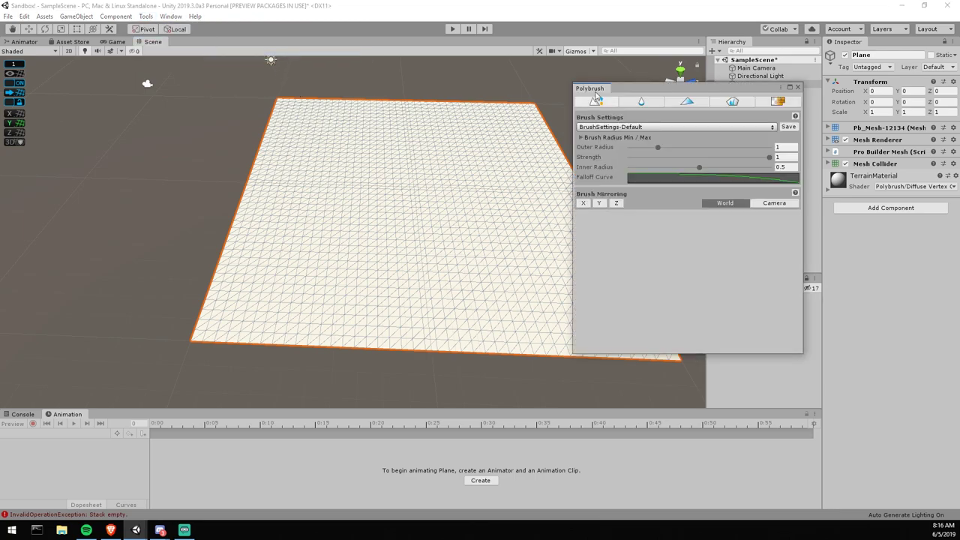
left_click_drag(637, 91, 764, 58)
left_click_drag(705, 101, 622, 101)
- Paint an irregular light blue patch around the plane's middle with Polybrush's vertex color brush
left_click(714, 60)
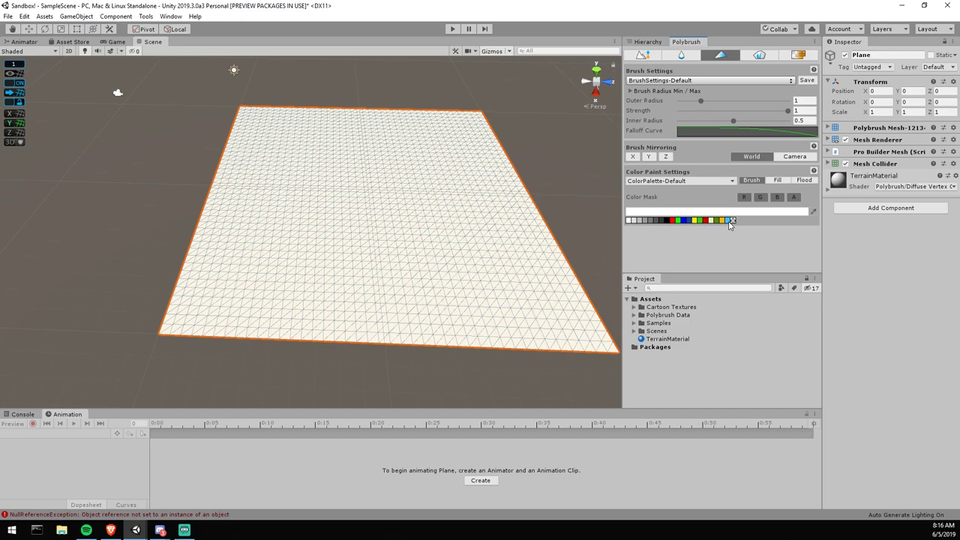
left_click(731, 220)
mouse_move(392, 207)
left_mouse_down()
mouse_move(440, 235)
mouse_move(399, 250)
mouse_move(409, 264)
left_mouse_up()
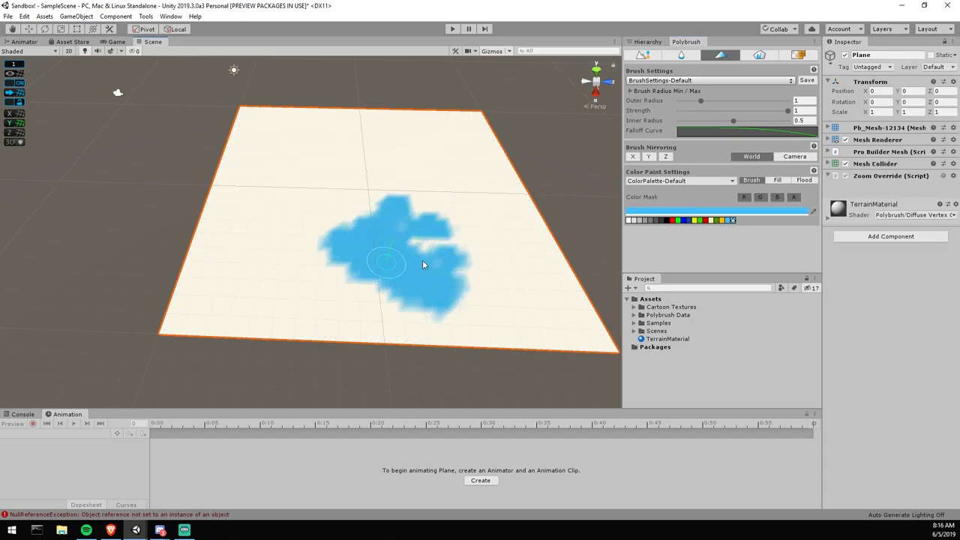
mouse_move(414, 210)
left_mouse_down()
mouse_move(368, 210)
mouse_move(304, 256)
left_mouse_up()
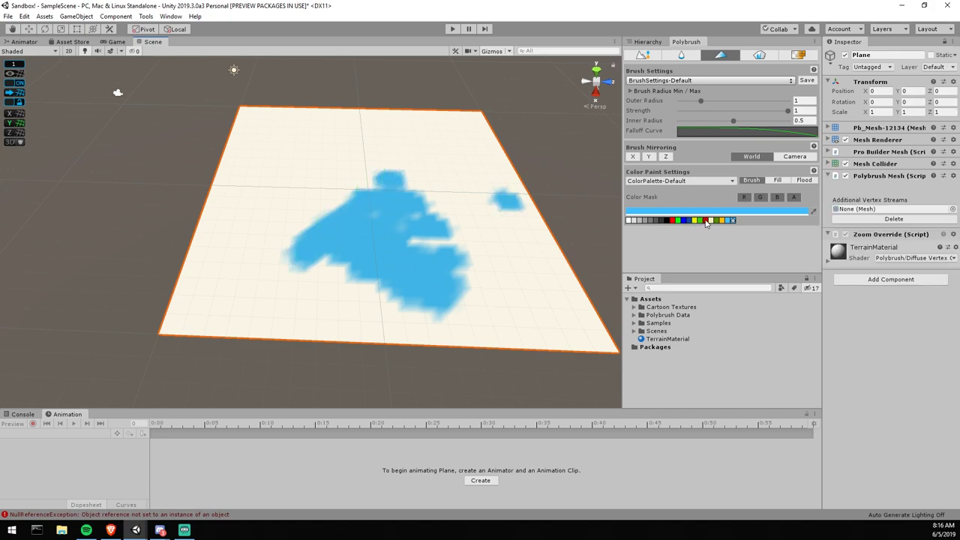
- Paint a large red area around and over the blue patch, reaching one corner of the plane
left_click(705, 220)
left_click(282, 180)
mouse_move(310, 176)
left_mouse_down()
mouse_move(315, 248)
mouse_move(341, 180)
mouse_move(360, 197)
mouse_move(315, 242)
mouse_move(334, 276)
mouse_move(414, 322)
mouse_move(451, 331)
mouse_move(480, 311)
mouse_move(467, 290)
mouse_move(487, 259)
mouse_move(456, 240)
mouse_move(405, 239)
mouse_move(446, 219)
mouse_move(397, 167)
mouse_move(510, 241)
mouse_move(515, 262)
mouse_move(455, 326)
mouse_move(582, 328)
mouse_move(592, 307)
mouse_move(558, 326)
mouse_move(549, 248)
left_mouse_up()
mouse_move(334, 198)
left_mouse_down("alt")
mouse_move(375, 221)
mouse_move(225, 216)
left_mouse_up("alt")
middle_click_drag(225, 216, 262, 172)
mouse_move(414, 178)
left_mouse_down()
mouse_move(411, 210)
mouse_move(400, 196)
mouse_move(400, 206)
left_mouse_up()
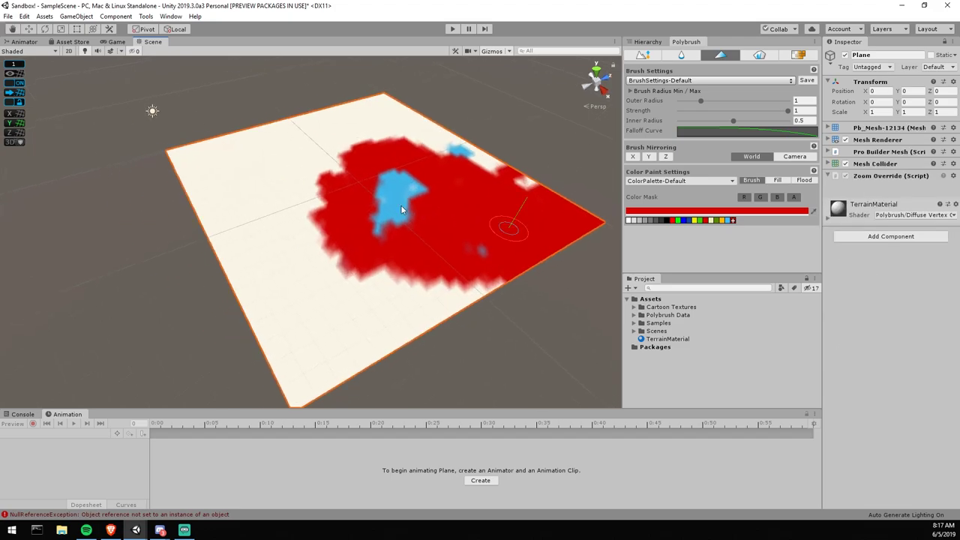
- Flood the whole plane with the orange vertex color and set the color paint mode back to Brush
left_click(722, 221)
left_click(563, 241)
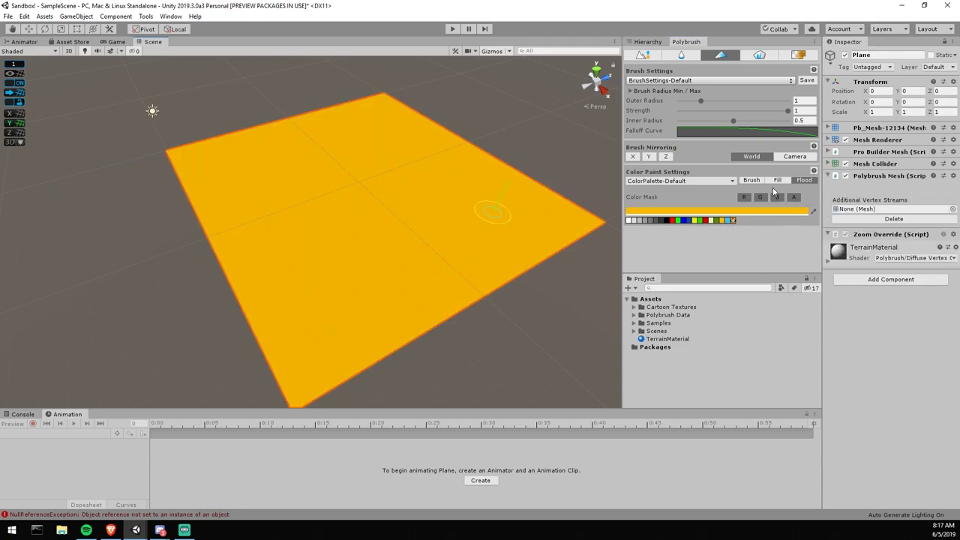
left_click(752, 181)
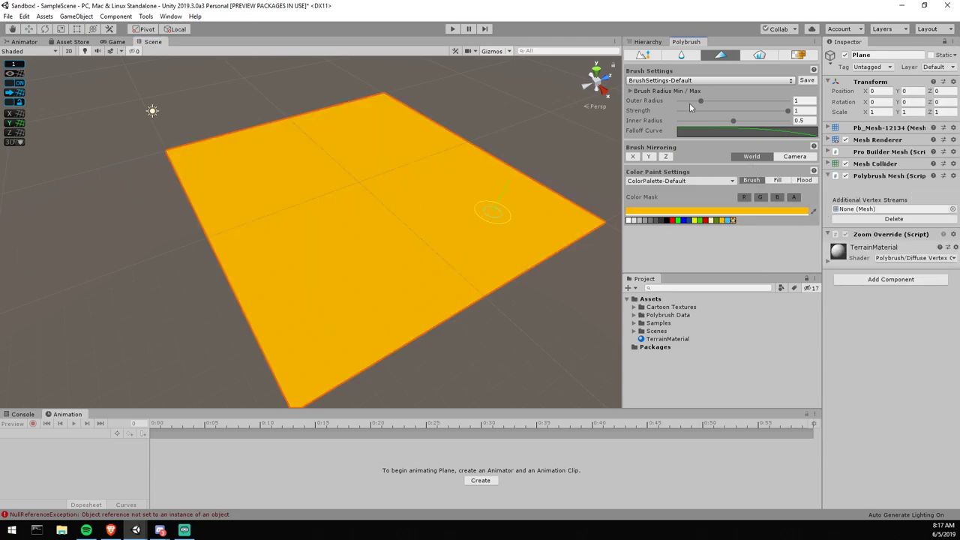
- Examine the plane's mesh from low and close angles while toggling the sculpt mode on and off
scroll(416, 192, "up", 3)
middle_click_drag(415, 203, 418, 201)
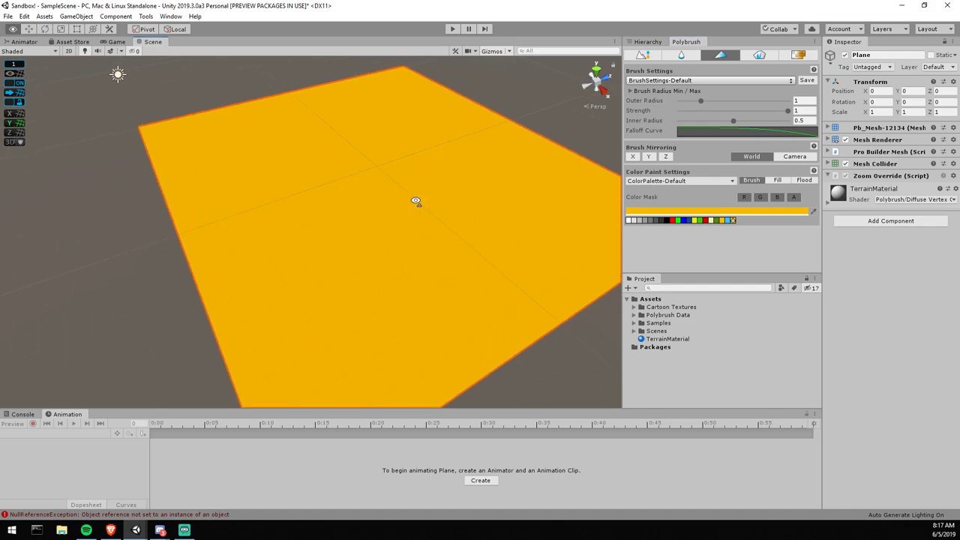
scroll(419, 200, "down", 3)
left_click(643, 56)
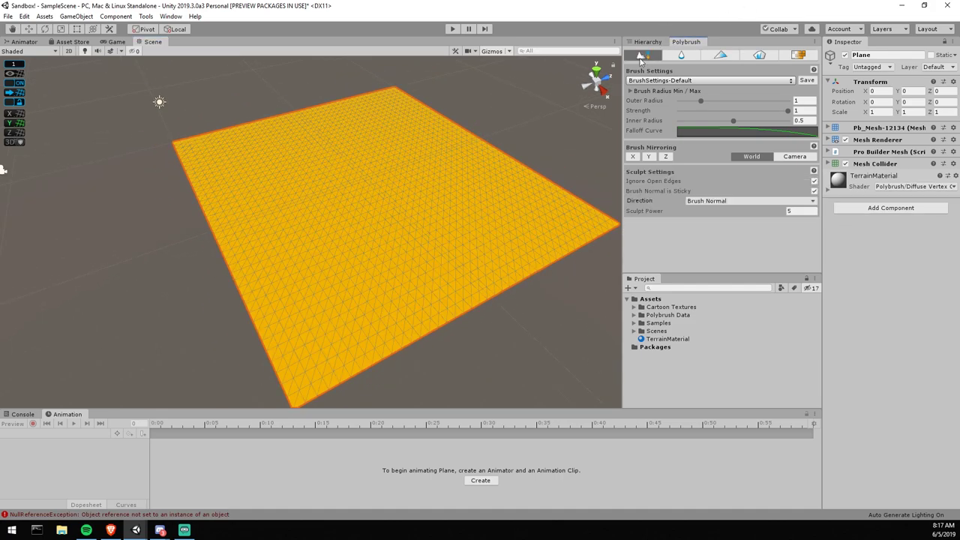
key("f")
scroll(347, 204, "up", 3)
left_click_drag(347, 205, 300, 215, "alt")
middle_click_drag(300, 215, 388, 189)
scroll(328, 203, "up", 2)
left_click_drag(388, 189, 360, 217, "alt")
middle_click_drag(252, 211, 300, 208)
left_click_drag(300, 207, 364, 200, "alt")
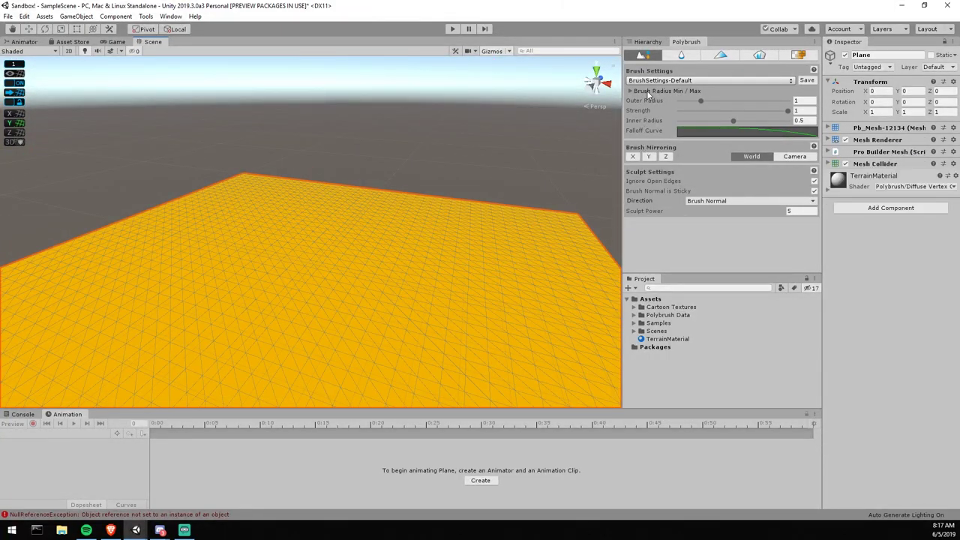
left_click(640, 57)
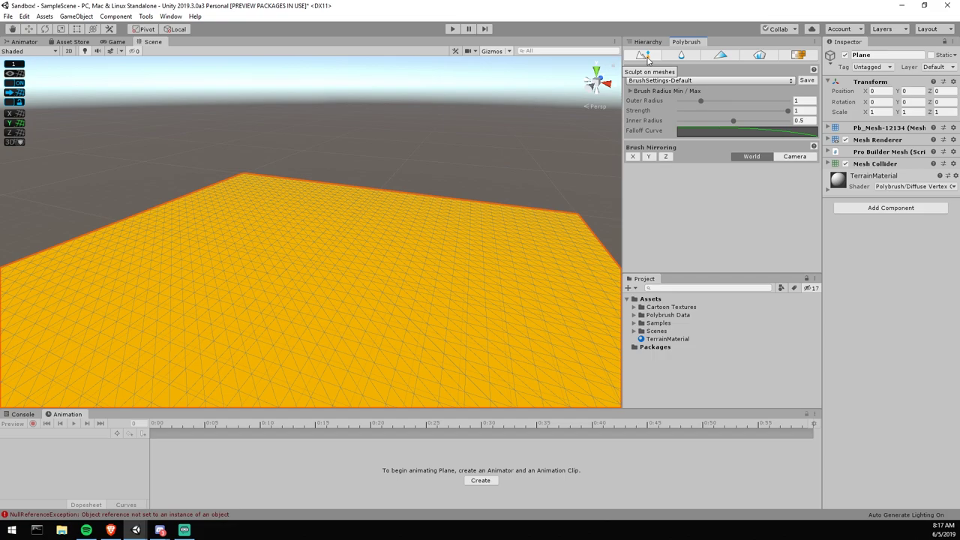
left_click(647, 57)
left_click(647, 57)
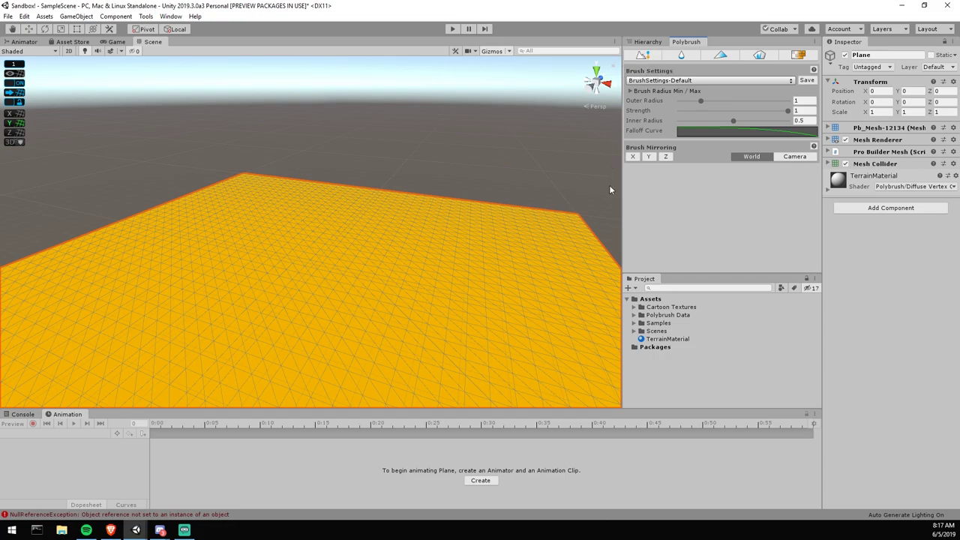
scroll(435, 153, "down", 2)
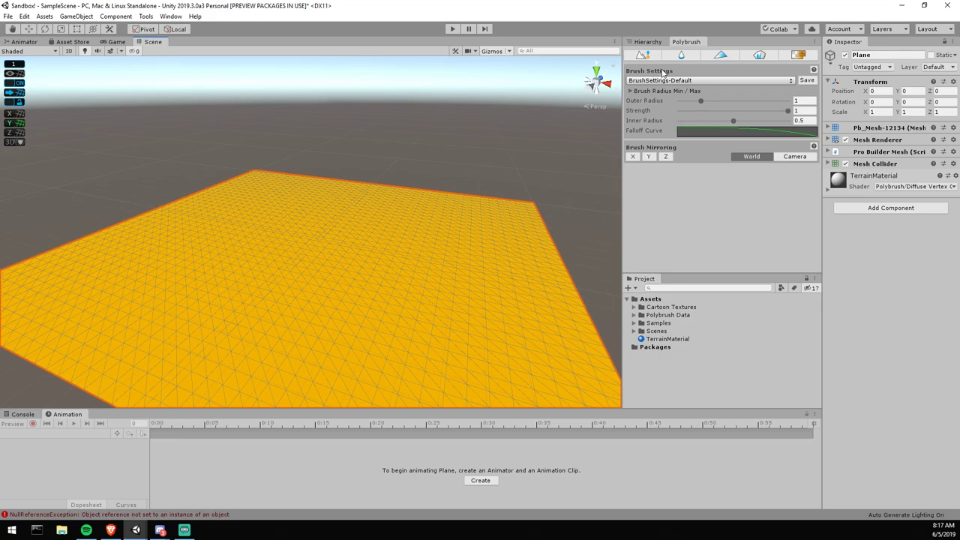
- Review the settings of the smooth, color, prefab and texture paint modes, ending in the sculpt mode
left_click(682, 55)
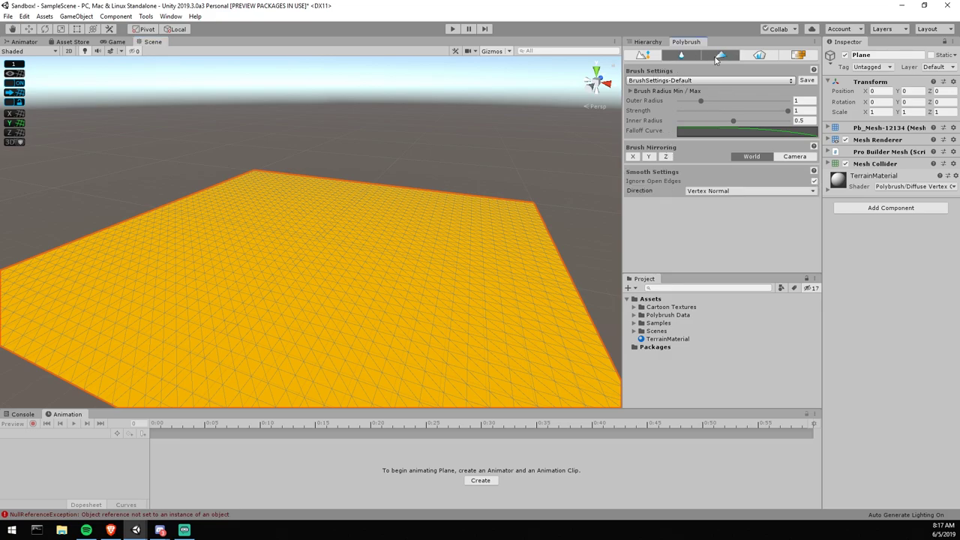
left_click(720, 55)
left_click(759, 55)
left_click(799, 61)
left_click(761, 58)
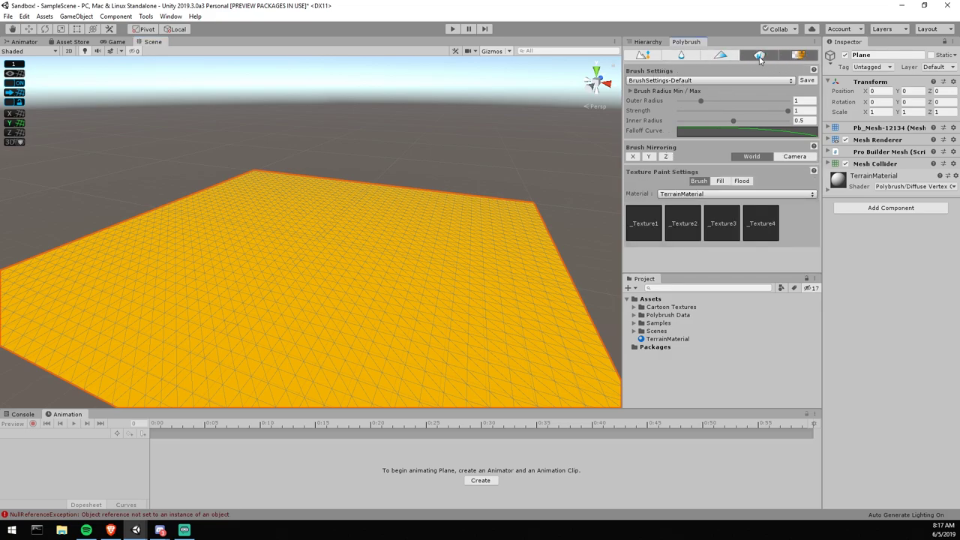
left_click(734, 56)
left_click(705, 57)
left_click(639, 58)
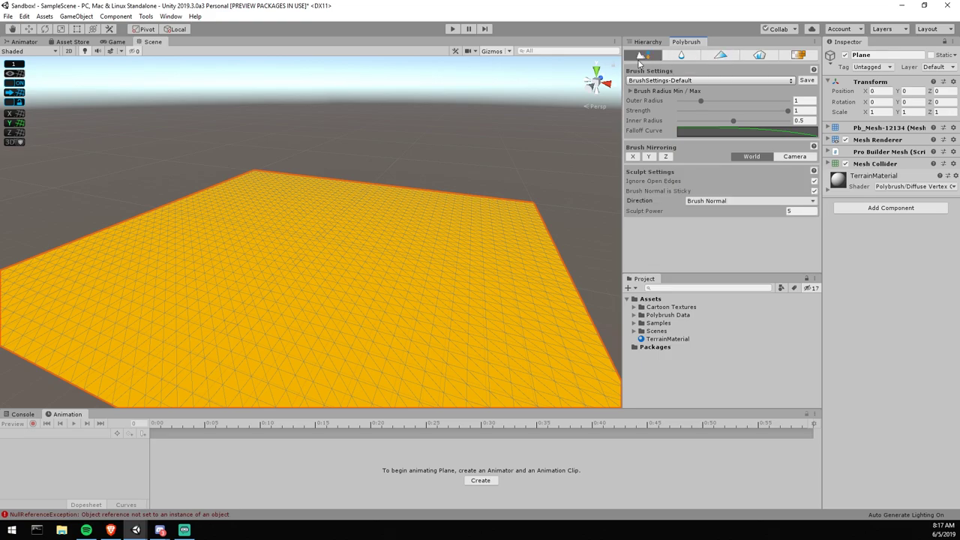
- Set the sculpt brush's outer radius to 2.01
right_click_drag(529, 153, 458, 187)
scroll(457, 192, "up", 3)
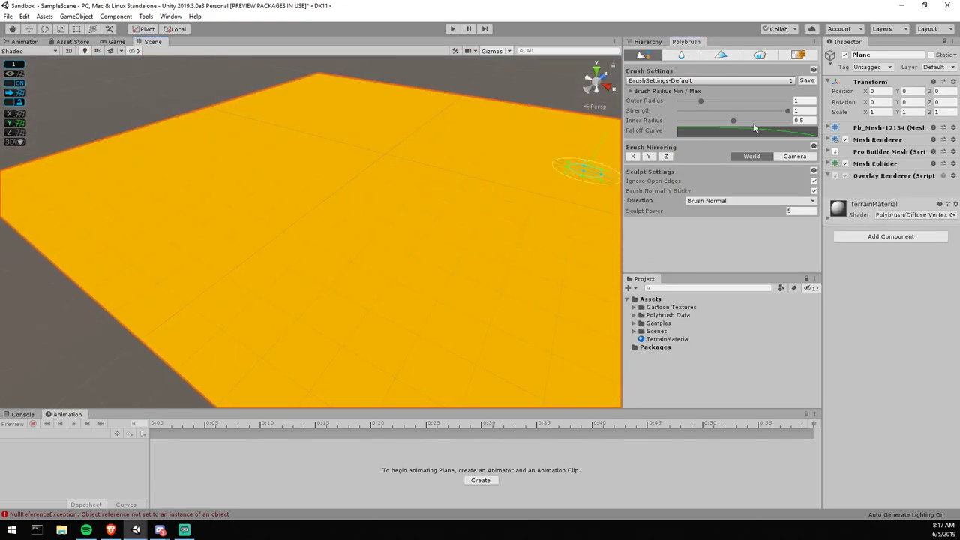
left_click_drag(701, 103, 722, 105)
- Try raising a broad hill near one edge of the plane with the sculpt brush and undo it
right_click_drag(406, 225, 429, 233)
middle_click_drag(429, 234, 386, 205)
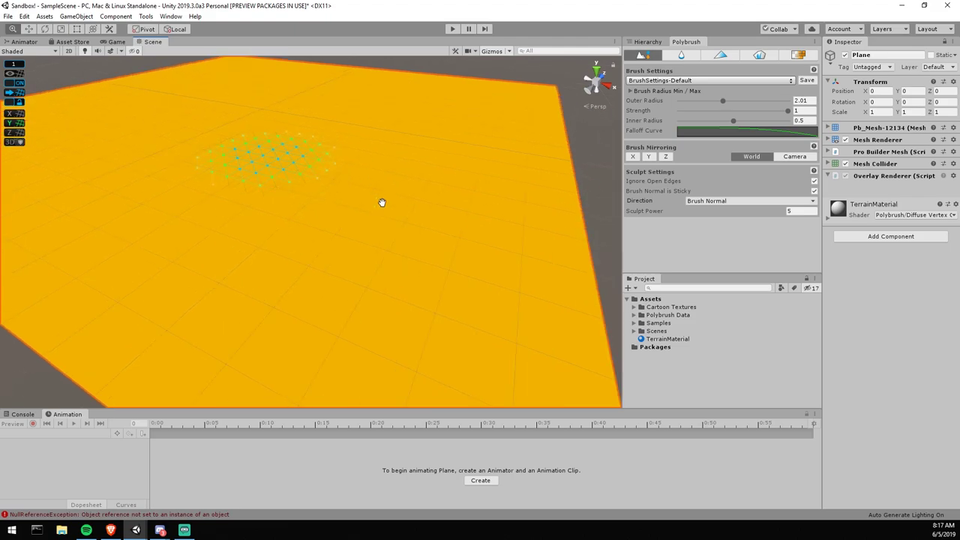
scroll(382, 217, "down", 4)
mouse_move(380, 222)
left_mouse_down()
mouse_move(345, 180)
mouse_move(337, 218)
mouse_move(358, 175)
left_mouse_up()
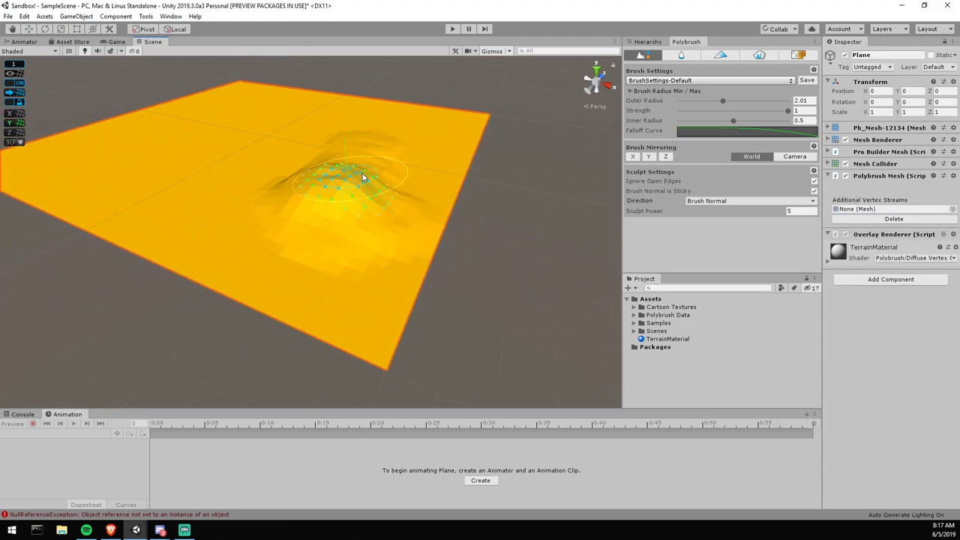
key("ctrl+z")
- Raise a bumpy range of hills near one corner of the plane with the brush strength at 1
right_click_drag(285, 220, 302, 220)
left_click_drag(301, 220, 460, 182, "alt")
left_click(786, 113)
left_click_drag(779, 119, 797, 118)
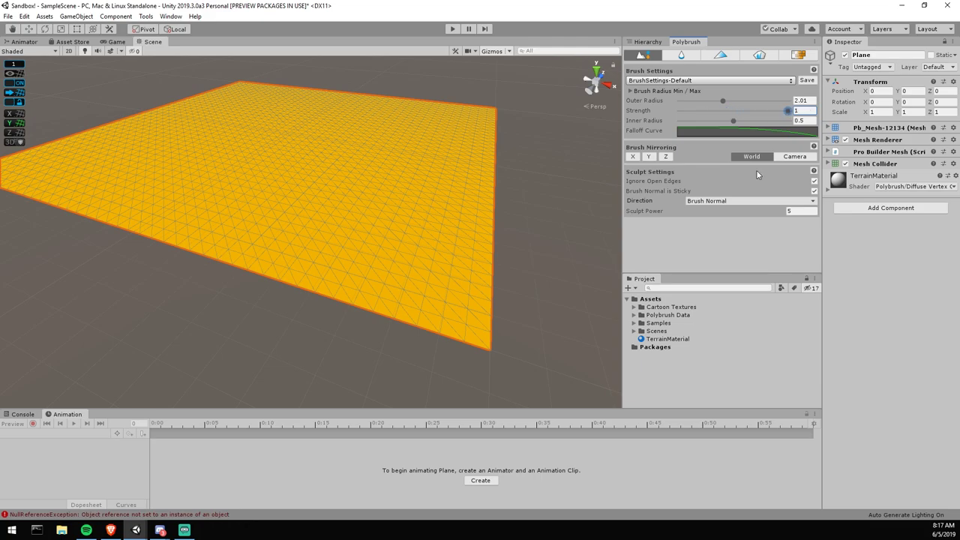
mouse_move(456, 320)
left_mouse_down()
mouse_move(443, 287)
mouse_move(379, 227)
left_mouse_up()
mouse_move(337, 240)
left_mouse_down()
mouse_move(408, 233)
mouse_move(365, 208)
left_mouse_up()
middle_click_drag(365, 208, 392, 200)
left_click_drag(424, 199, 461, 190)
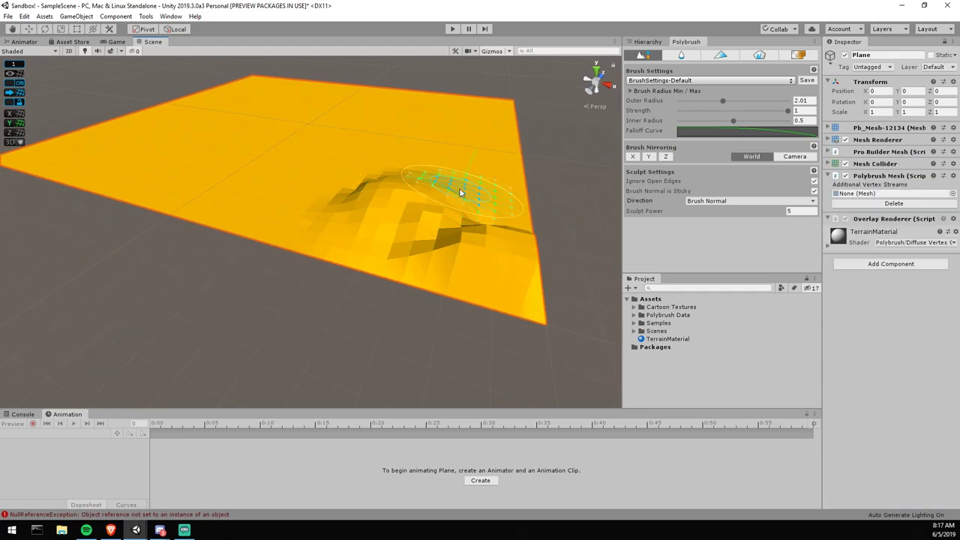
- Sculpt the raised corner hills back down into rough, uneven ground
right_click_drag(334, 177, 358, 169)
middle_click_drag(358, 170, 439, 202)
right_click_drag(440, 202, 511, 248)
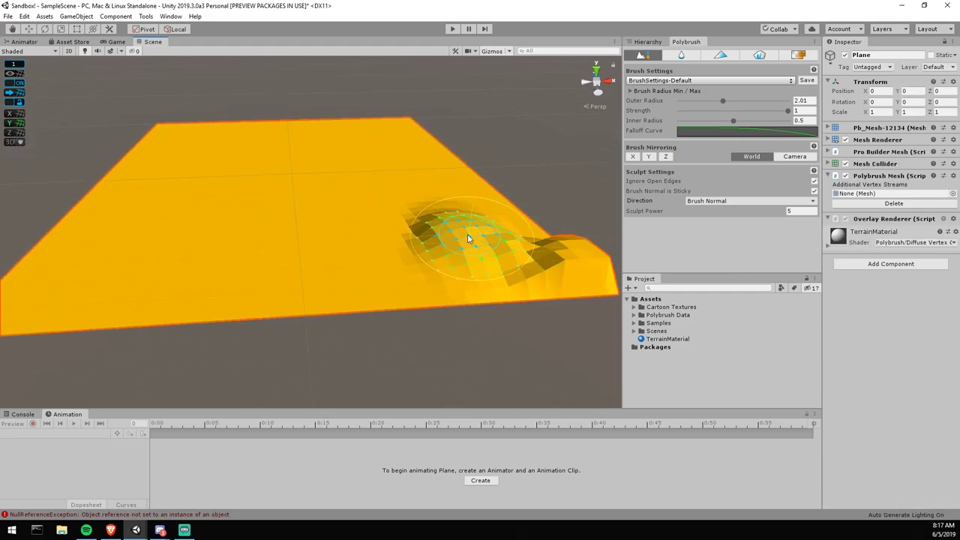
mouse_move(473, 236)
middle_mouse_down()
mouse_move(304, 228)
mouse_move(381, 243)
middle_mouse_up()
right_click_drag(381, 243, 401, 240)
mouse_move(400, 241)
left_mouse_down()
mouse_move(443, 251)
mouse_move(442, 262)
mouse_move(578, 285)
mouse_move(562, 302)
mouse_move(450, 251)
mouse_move(575, 311)
left_mouse_up()
scroll(419, 248, "up", 3)
scroll(477, 238, "up", 1)
scroll(513, 193, "down", 2)
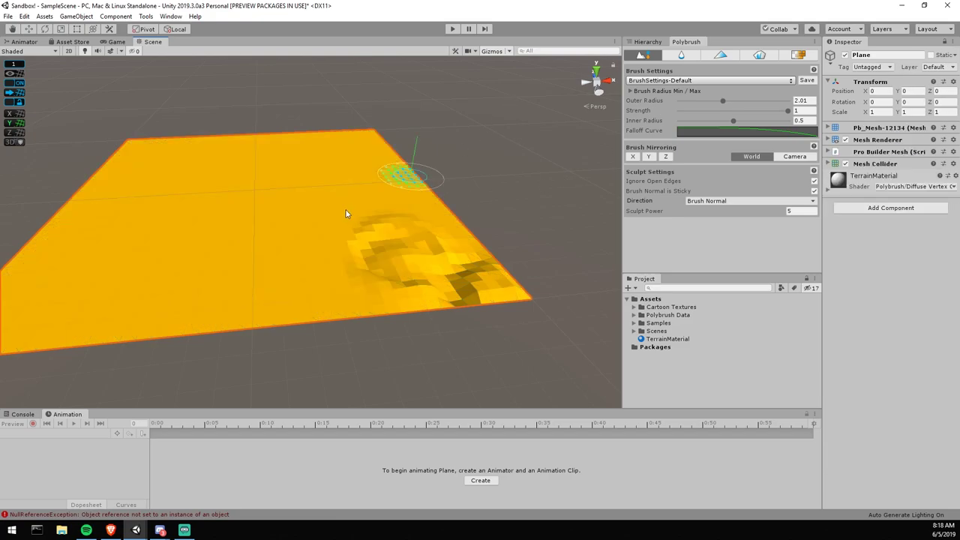
- Try a sculpt stroke on the flat part of the plane and undo it
scroll(385, 259, "up", 3)
mouse_move(308, 194)
left_mouse_down()
mouse_move(330, 135)
mouse_move(302, 213)
left_mouse_up()
key("ctrl+z")
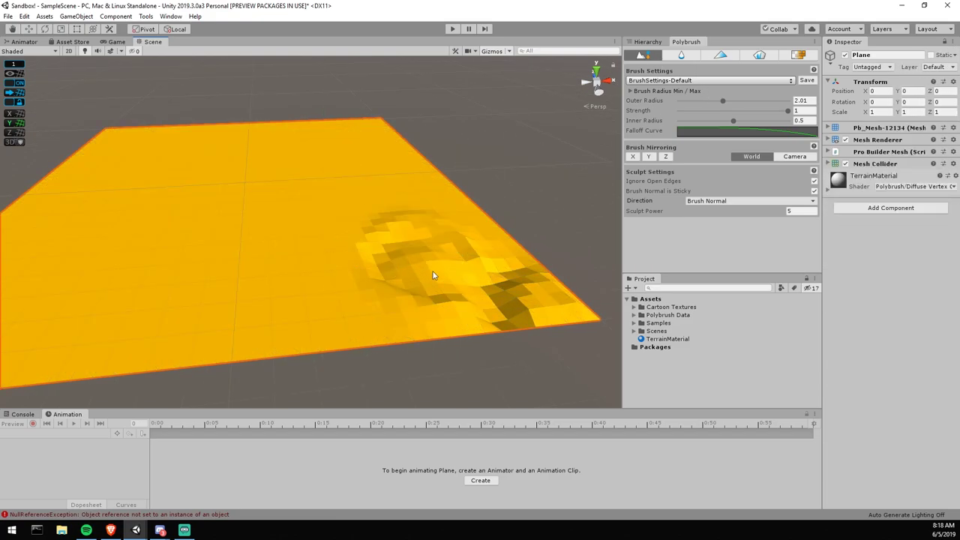
- Turn on Z-axis brush mirroring, raise a pair of mirrored ridges across the plane and undo the stroke
left_click_drag(448, 300, 393, 217, "alt")
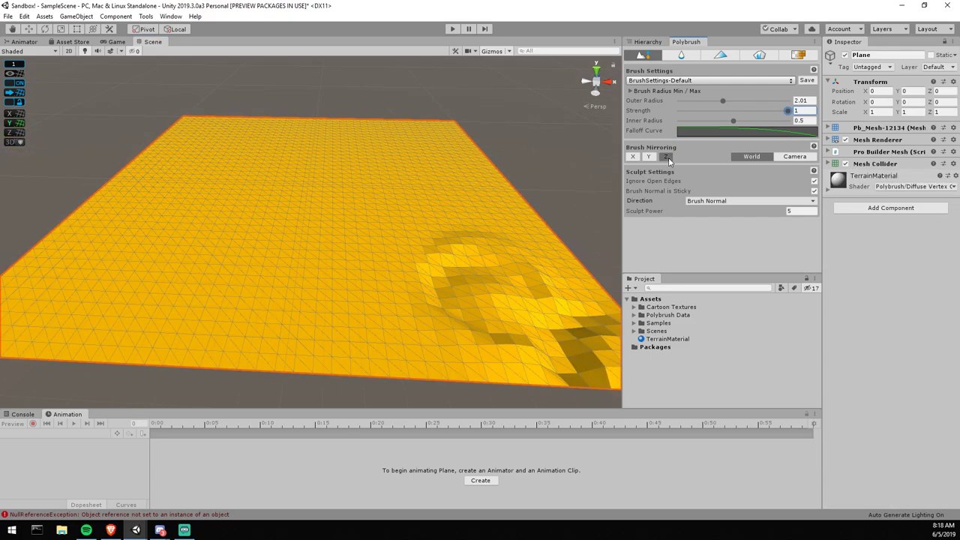
left_click(666, 157)
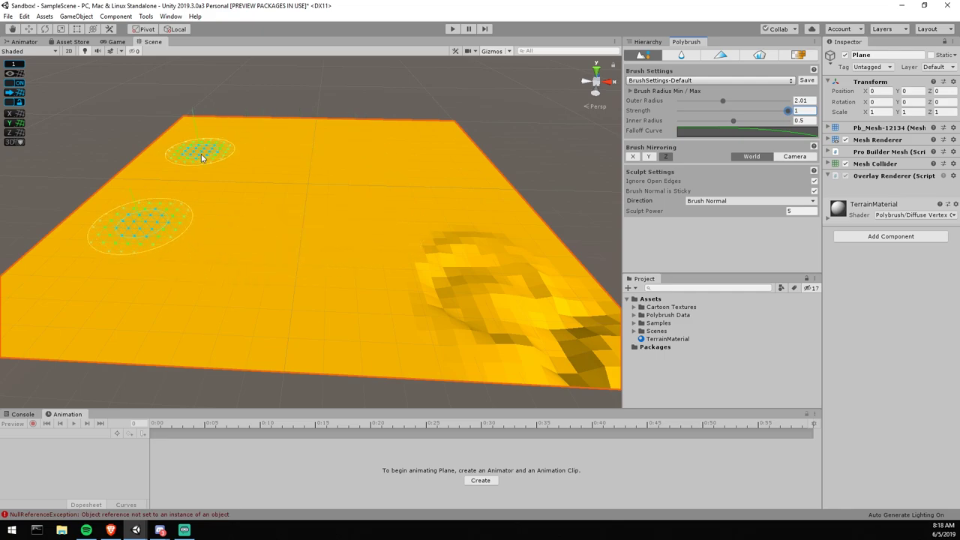
left_click_drag(203, 150, 377, 131)
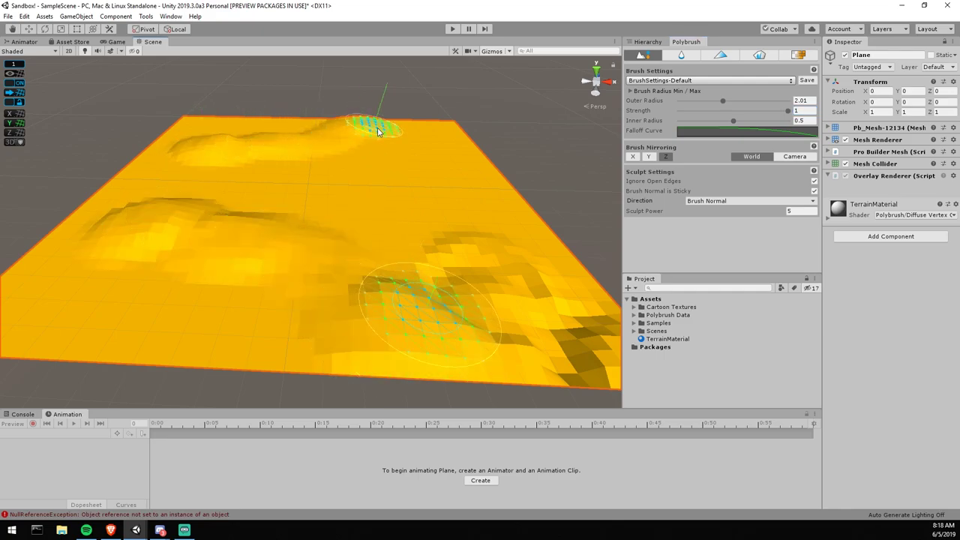
key("ctrl+z")
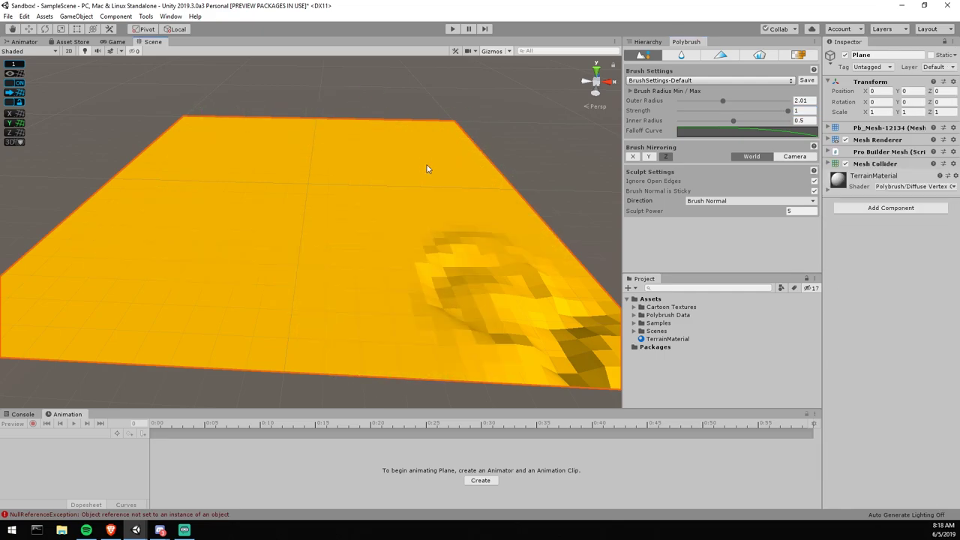
- Switch the brush mirroring from Z to X and preview the mirrored brush over the plane
left_click_drag(353, 187, 360, 193, "alt")
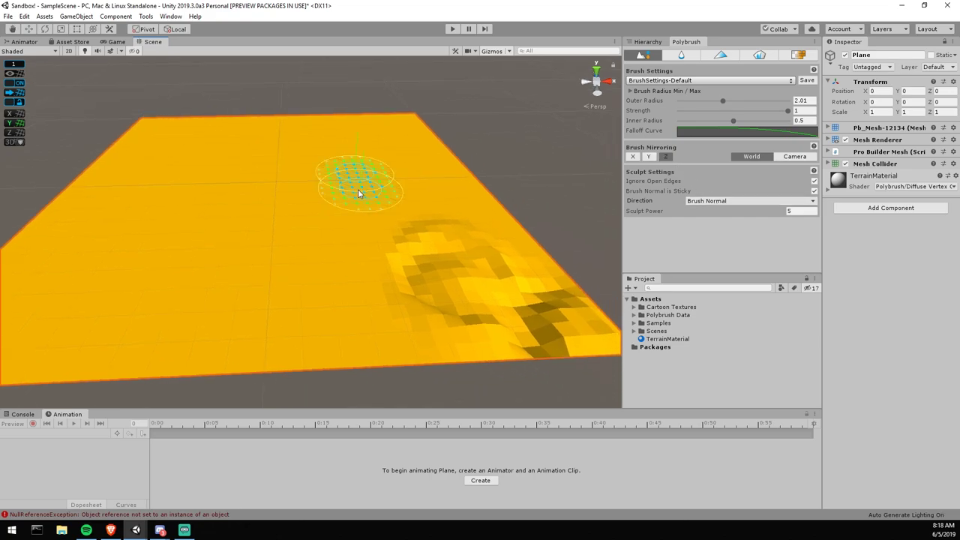
middle_click_drag(360, 192, 339, 269)
mouse_move(431, 250)
left_mouse_down("alt")
mouse_move(525, 240)
mouse_move(482, 230)
mouse_move(513, 255)
mouse_move(585, 210)
left_mouse_up("alt")
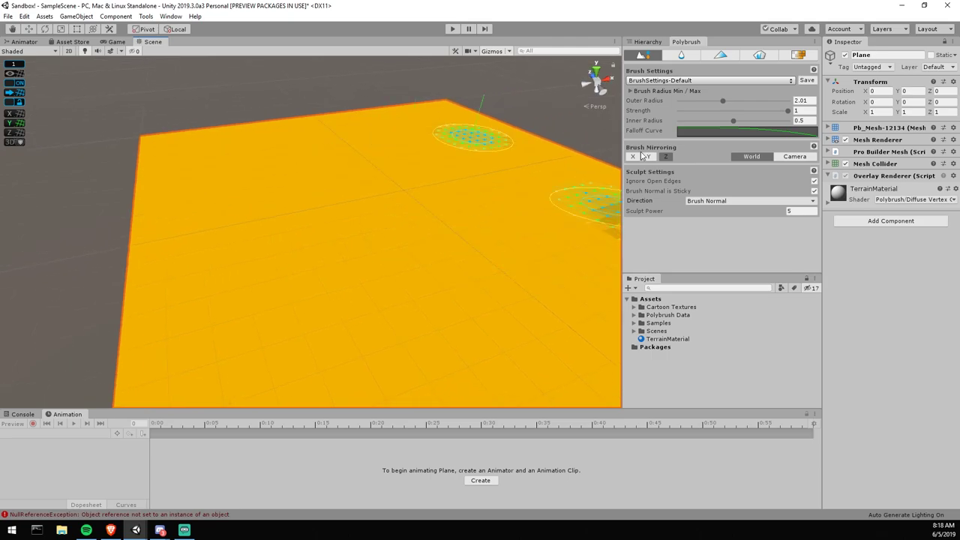
right_click_drag(473, 166, 506, 160)
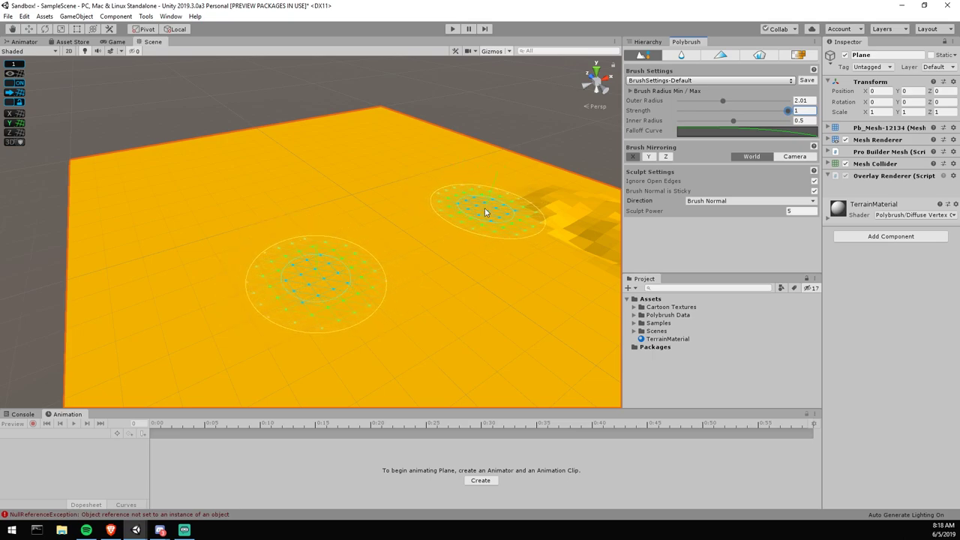
mouse_move(472, 229)
left_mouse_down("alt")
mouse_move(502, 218)
mouse_move(448, 199)
left_mouse_up("alt")
middle_click_drag(449, 192, 469, 192)
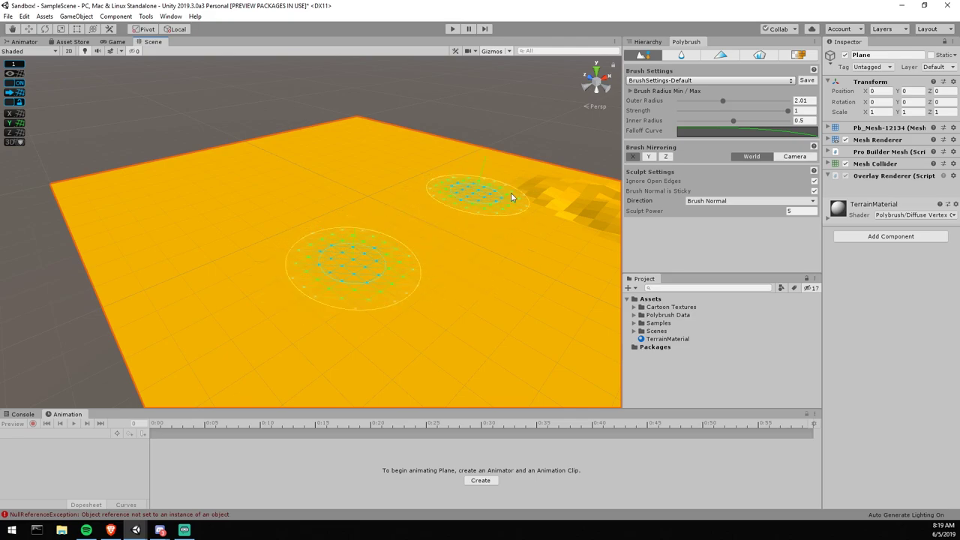
- Preview the mirrored brush in Camera space and set the mirroring back to World space
left_click(792, 155)
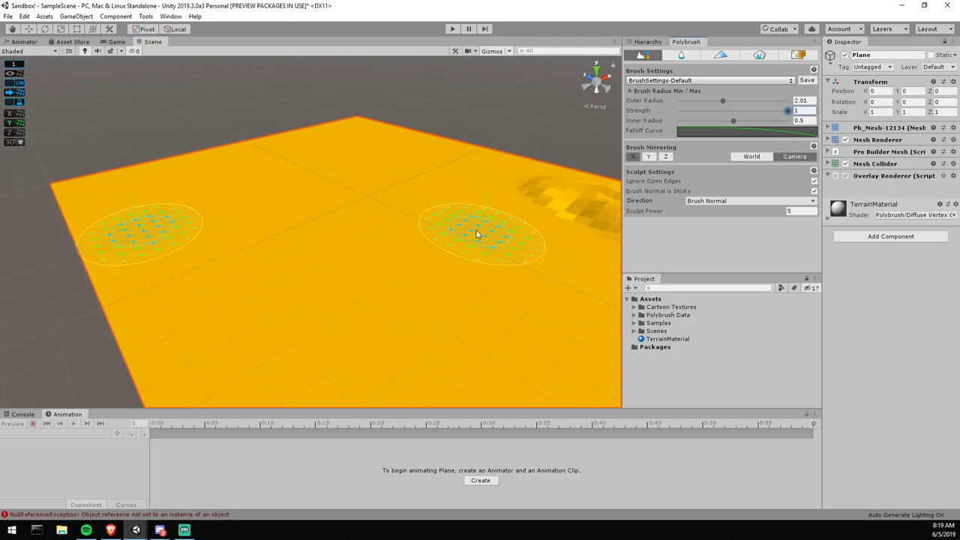
mouse_move(394, 213)
middle_mouse_down()
mouse_move(364, 197)
mouse_move(407, 208)
middle_mouse_up()
scroll(408, 208, "down", 2)
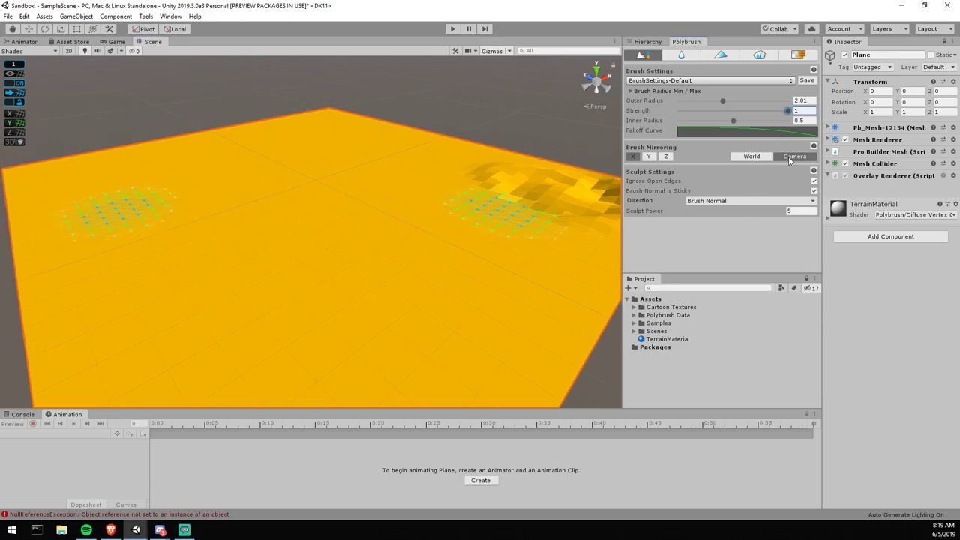
scroll(389, 237, "down", 4)
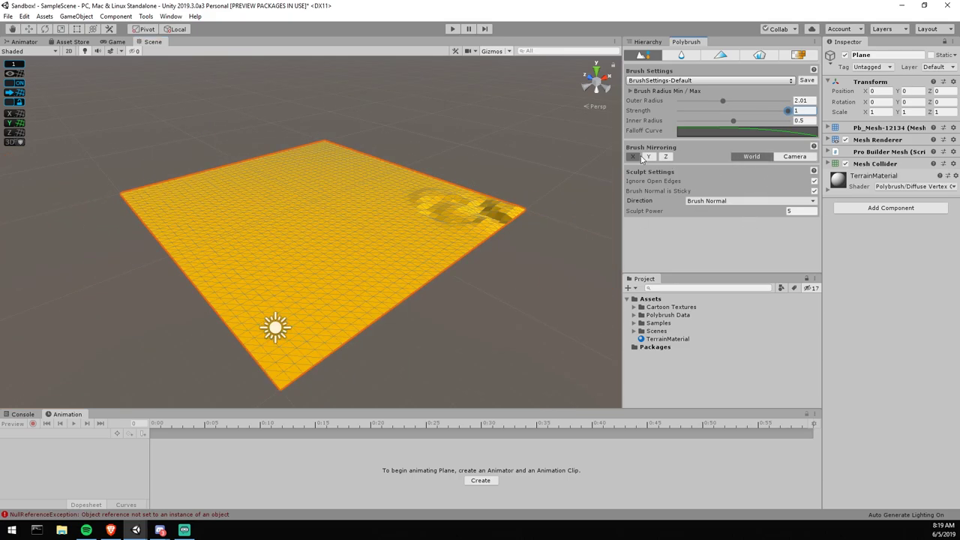
- Smooth the rough corner terrain with Polybrush's smooth brush, without mirroring, until it is gently rounded
left_click(681, 59)
scroll(450, 210, "up", 3)
mouse_move(508, 212)
middle_mouse_down()
mouse_move(408, 269)
mouse_move(352, 188)
mouse_move(334, 179)
middle_mouse_up()
scroll(394, 255, "up", 3)
scroll(312, 188, "up", 3)
scroll(321, 159, "down", 3)
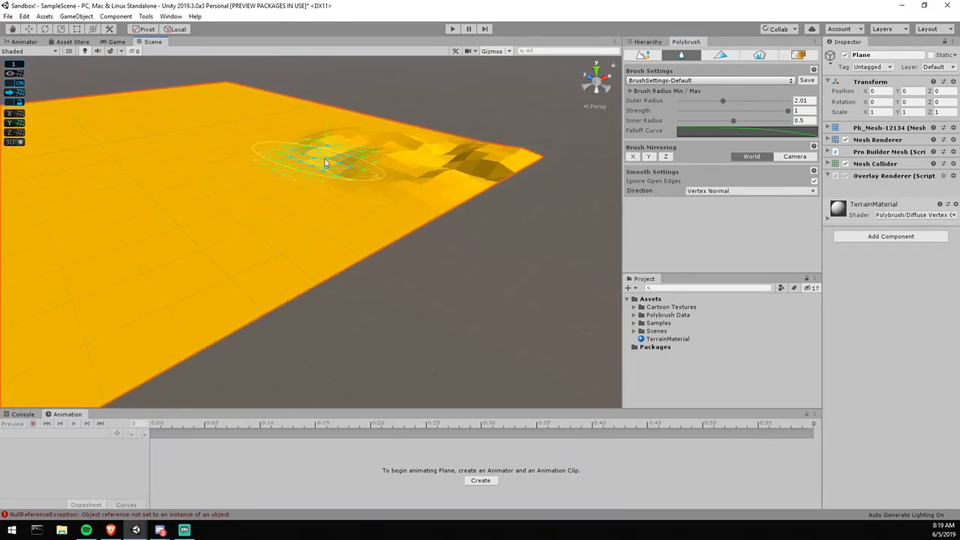
right_click_drag(321, 156, 330, 142)
middle_click_drag(331, 142, 331, 165)
scroll(331, 165, "up", 1)
mouse_move(309, 159)
left_mouse_down()
mouse_move(310, 188)
mouse_move(417, 223)
mouse_move(399, 187)
mouse_move(336, 224)
mouse_move(445, 187)
mouse_move(335, 158)
mouse_move(423, 205)
left_mouse_up()
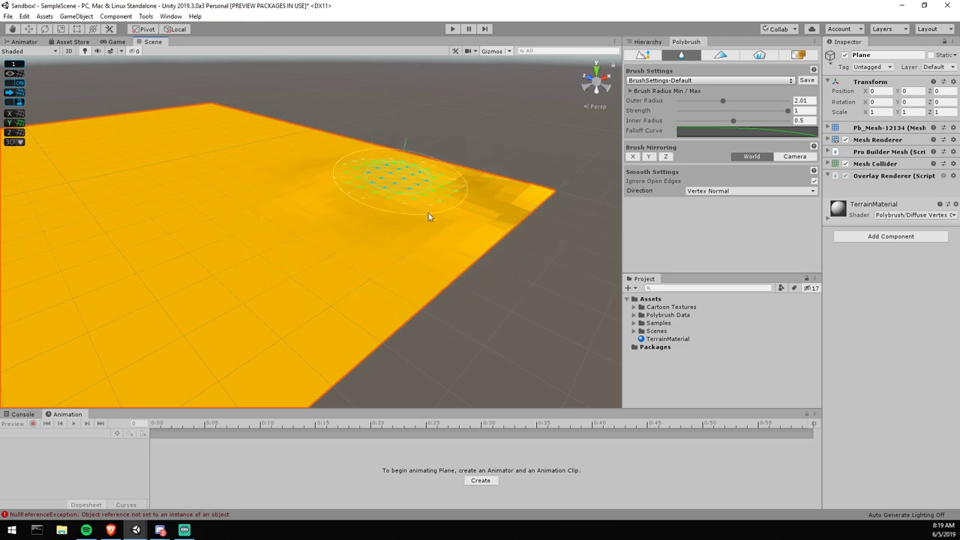
left_click_drag(521, 199, 374, 201)
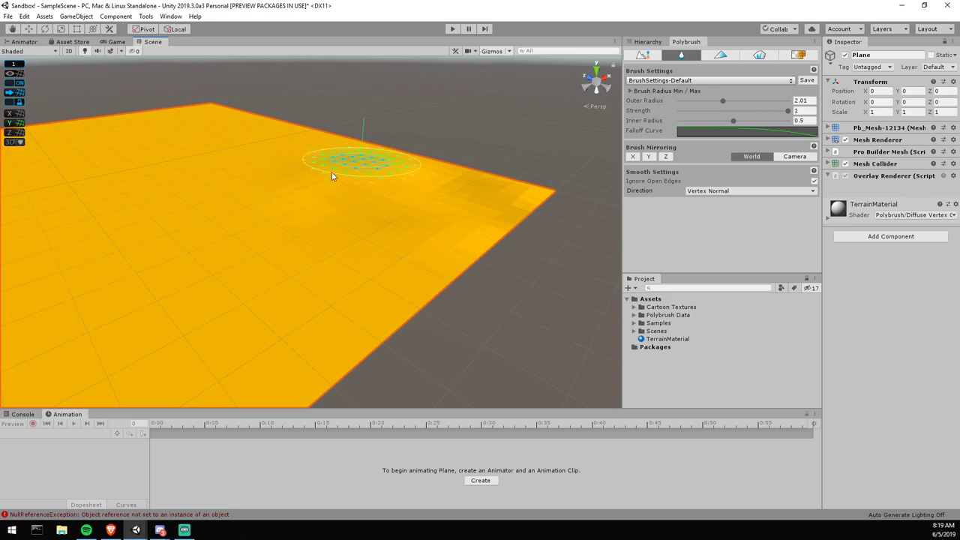
left_click_drag(340, 170, 345, 180)
- Switch to Polybrush's color paint brush, pick white, and paint a band along the plane's near edges at full strength
scroll(379, 263, "up", 5)
mouse_move(379, 263)
left_mouse_down("alt")
mouse_move(353, 193)
mouse_move(313, 205)
mouse_move(379, 238)
mouse_move(395, 233)
left_mouse_up("alt")
scroll(337, 197, "down", 4)
scroll(335, 210, "down", 7)
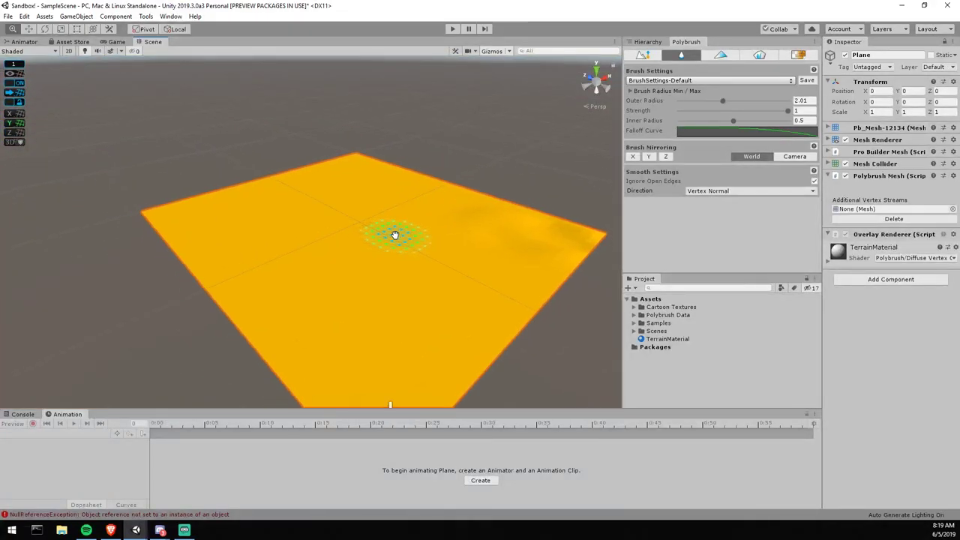
left_click(723, 59)
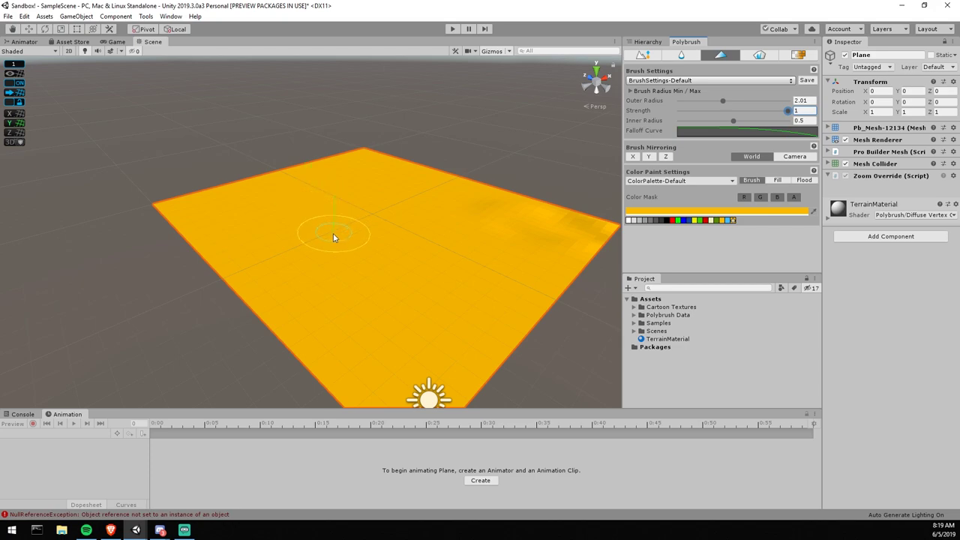
left_click_drag(359, 230, 593, 260)
left_click(628, 221)
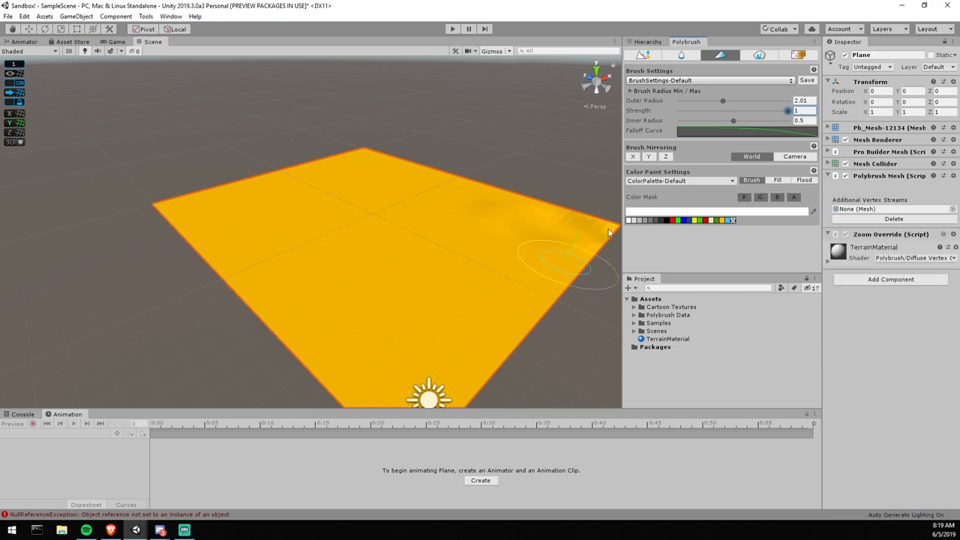
middle_click_drag(585, 237, 489, 266)
scroll(489, 265, "down", 3)
right_click_drag(489, 266, 501, 249)
mouse_move(501, 248)
left_mouse_down()
mouse_move(501, 264)
mouse_move(337, 365)
mouse_move(289, 375)
mouse_move(261, 337)
left_mouse_up()
scroll(303, 277, "up", 1)
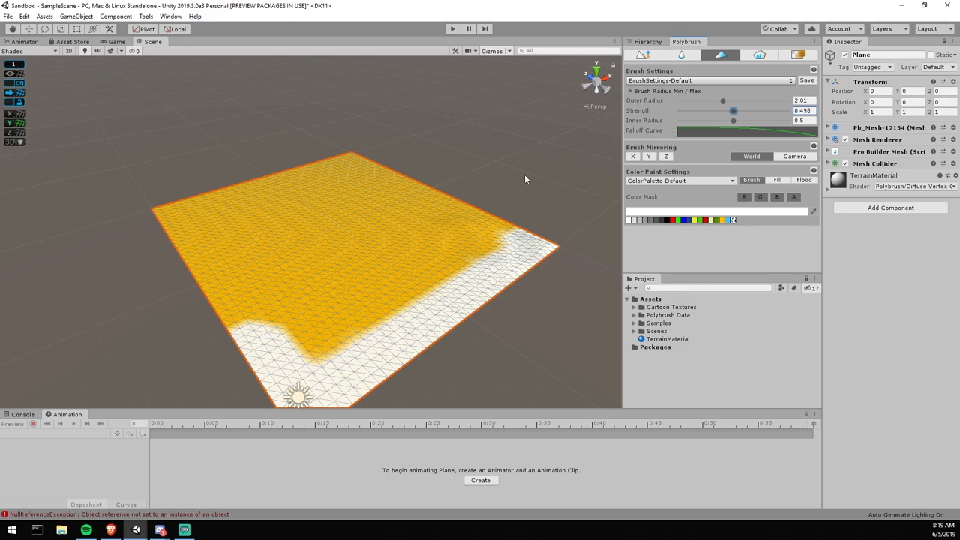
- Blend the border between the white and orange areas with white color strokes at brush strength 0.498
scroll(441, 245, "up", 5)
mouse_move(459, 310)
left_mouse_down()
mouse_move(360, 281)
mouse_move(514, 255)
mouse_move(396, 330)
left_mouse_up()
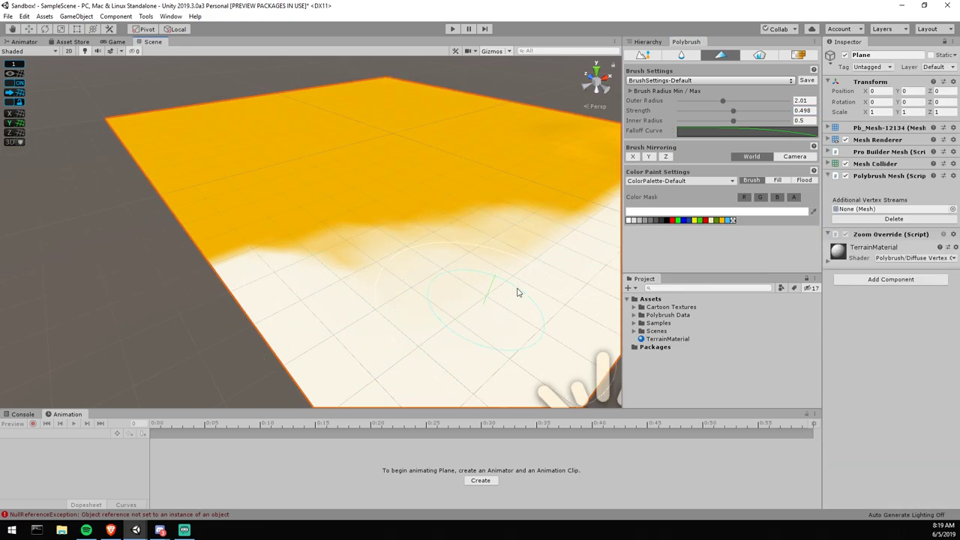
scroll(506, 300, "down", 5)
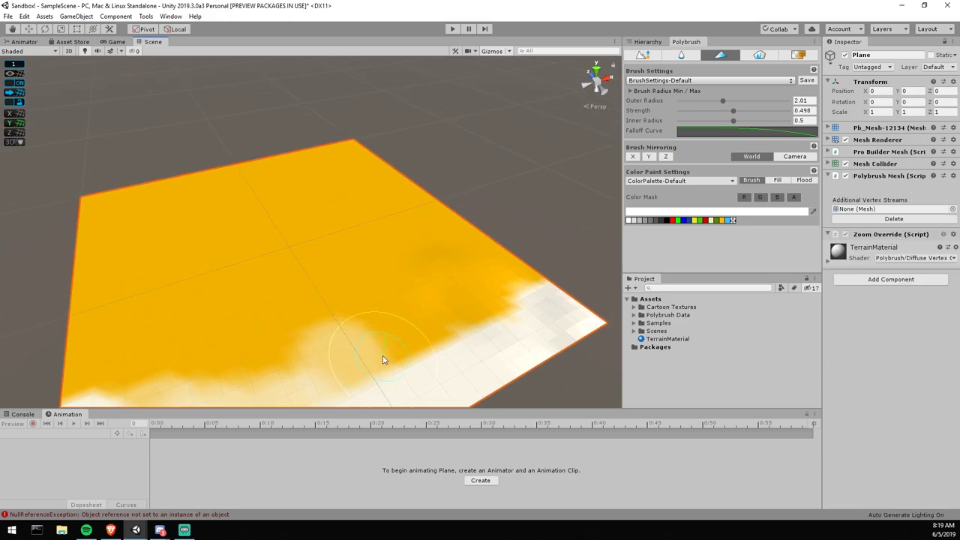
left_click_drag(382, 360, 467, 327)
mouse_move(404, 356)
left_mouse_down()
mouse_move(481, 336)
mouse_move(495, 320)
mouse_move(296, 384)
mouse_move(187, 368)
left_mouse_up()
scroll(476, 303, "down", 3)
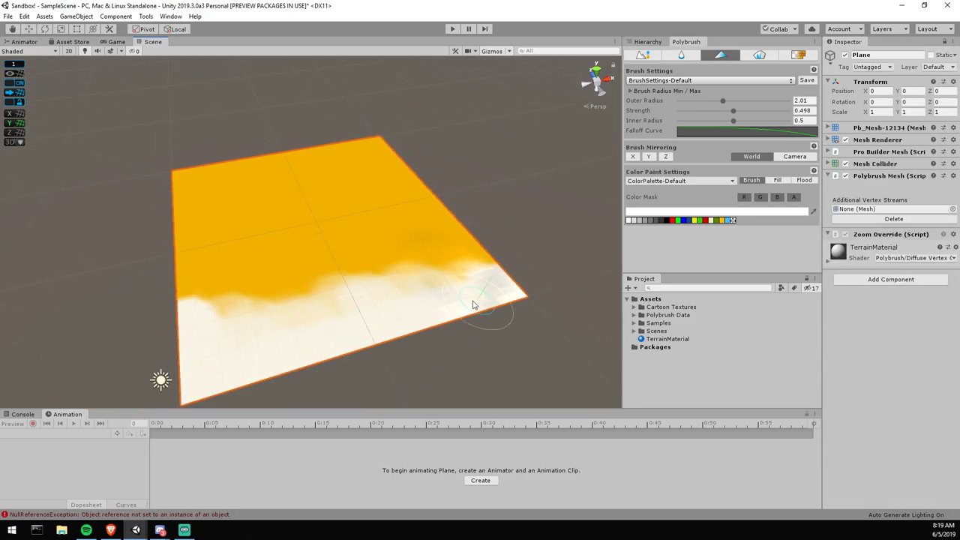
right_click_drag(476, 302, 375, 315)
mouse_move(276, 207)
left_mouse_down()
mouse_move(300, 214)
mouse_move(294, 203)
mouse_move(316, 229)
mouse_move(360, 249)
mouse_move(485, 271)
mouse_move(543, 295)
left_mouse_up()
middle_click_drag(543, 294, 437, 268)
mouse_move(426, 283)
left_mouse_down()
mouse_move(476, 297)
mouse_move(467, 281)
left_mouse_up()
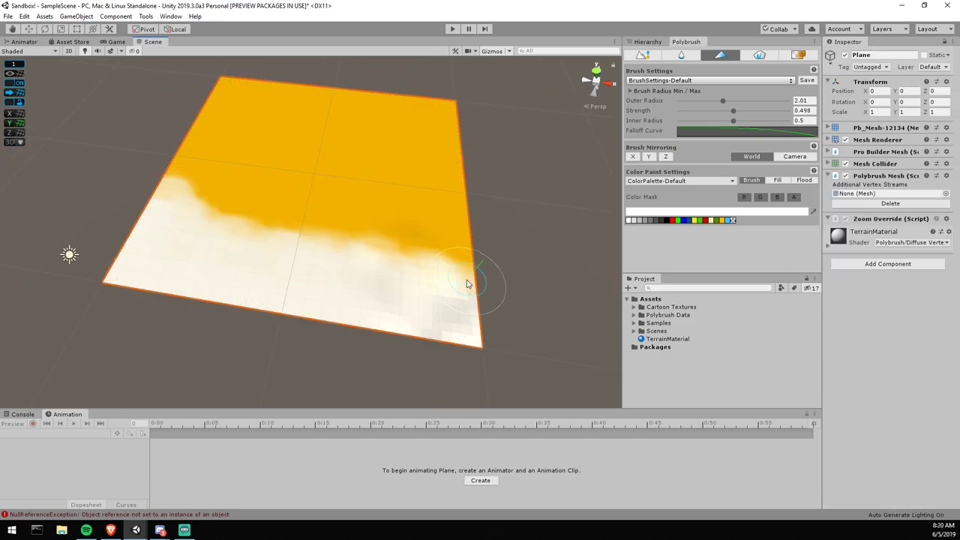
- Paint a small white patch at the plane's centre with outer radius 0.58 and strength 1
scroll(450, 274, "up", 6)
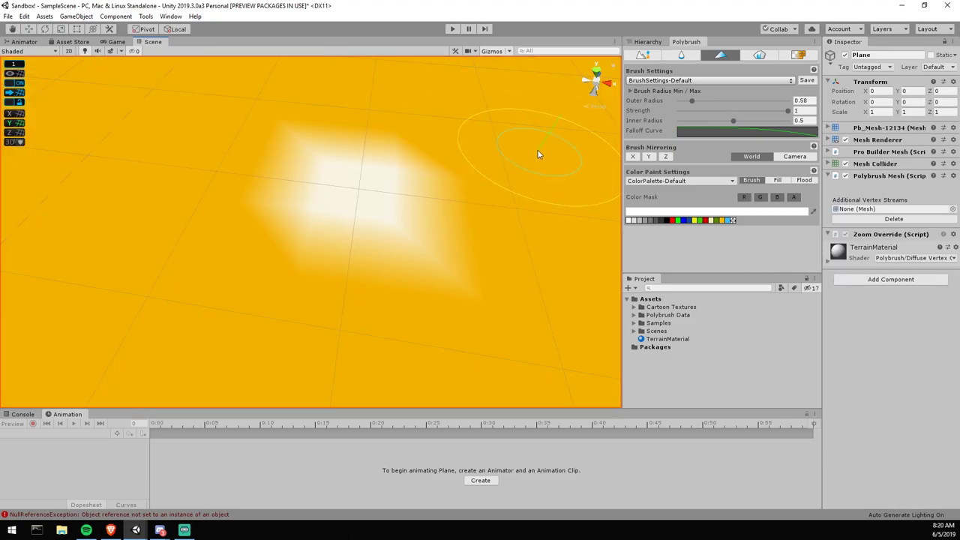
left_click_drag(537, 149, 455, 240, "alt")
mouse_move(368, 223)
left_mouse_down("alt")
mouse_move(453, 198)
mouse_move(475, 213)
mouse_move(405, 253)
left_mouse_up("alt")
scroll(342, 251, "up", 5)
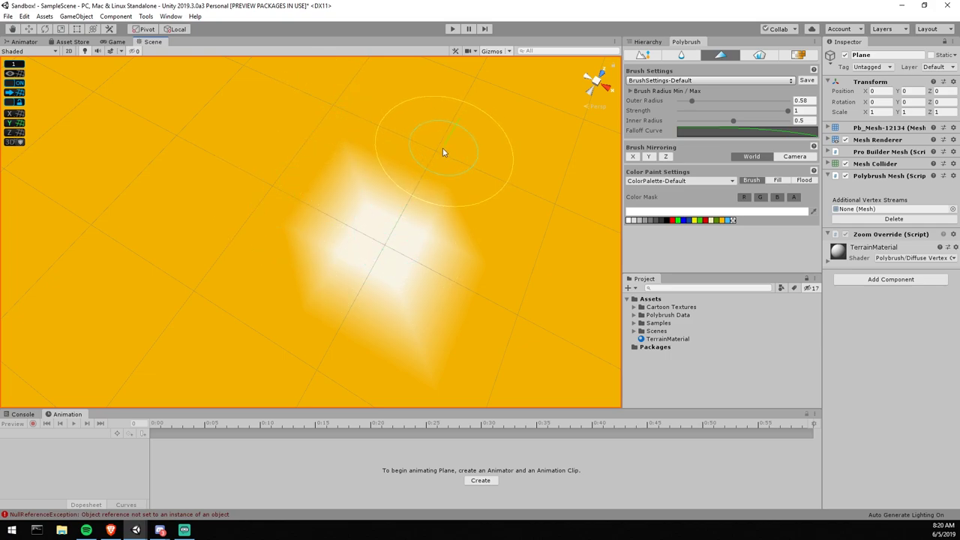
scroll(405, 258, "down", 4)
scroll(401, 255, "up", 3)
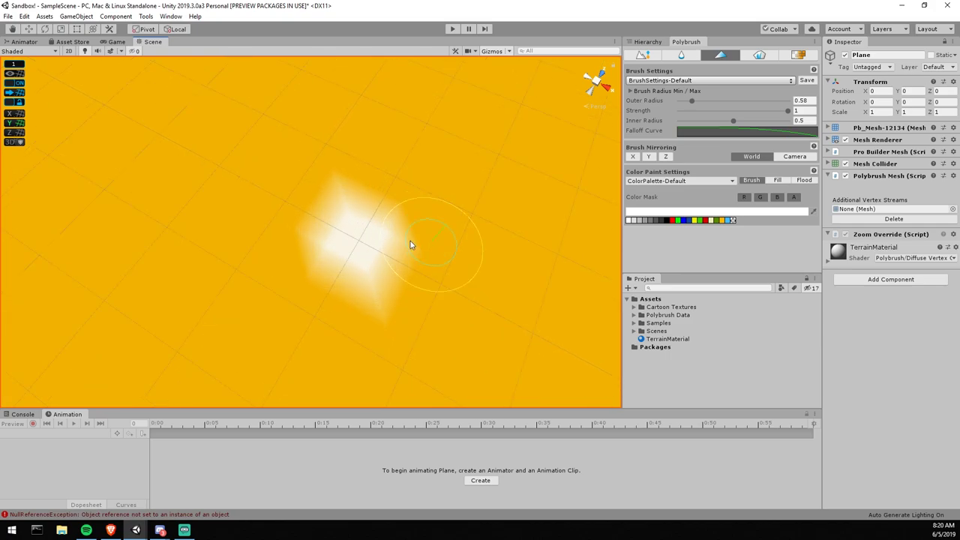
left_click(472, 218)
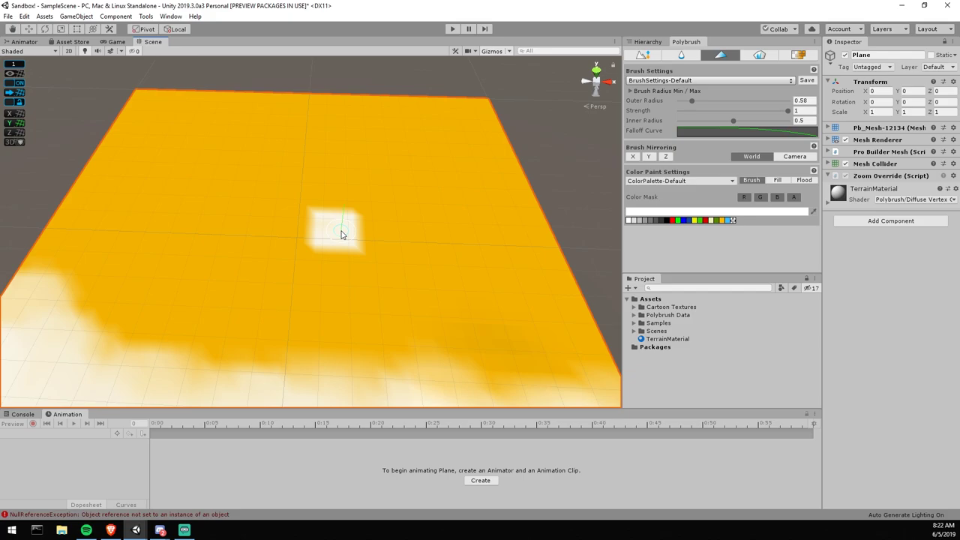
- Frame the whole painted plane and open Polybrush's prefab scatter settings
left_click_drag(291, 252, 301, 242, "alt")
middle_click_drag(300, 243, 320, 229)
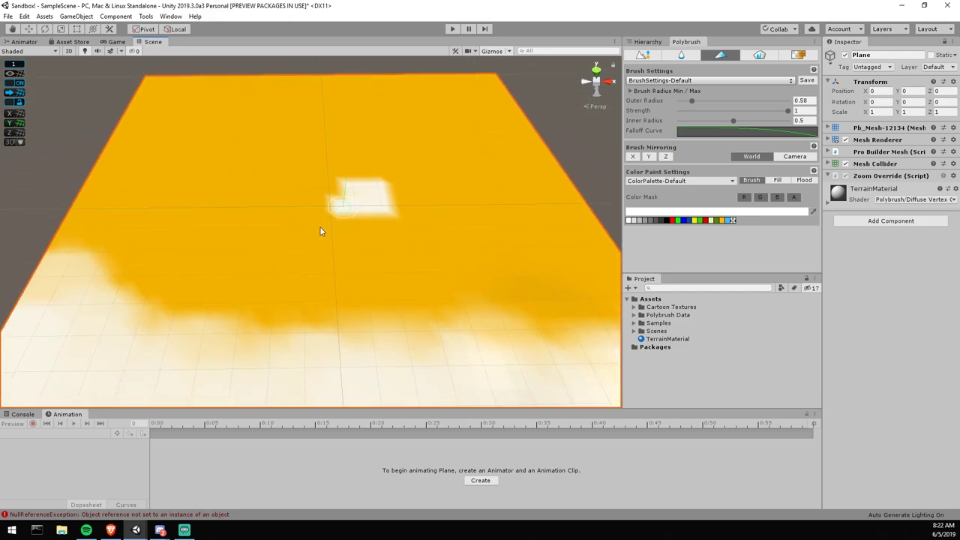
scroll(321, 232, "down", 5)
left_click_drag(307, 227, 316, 245, "alt")
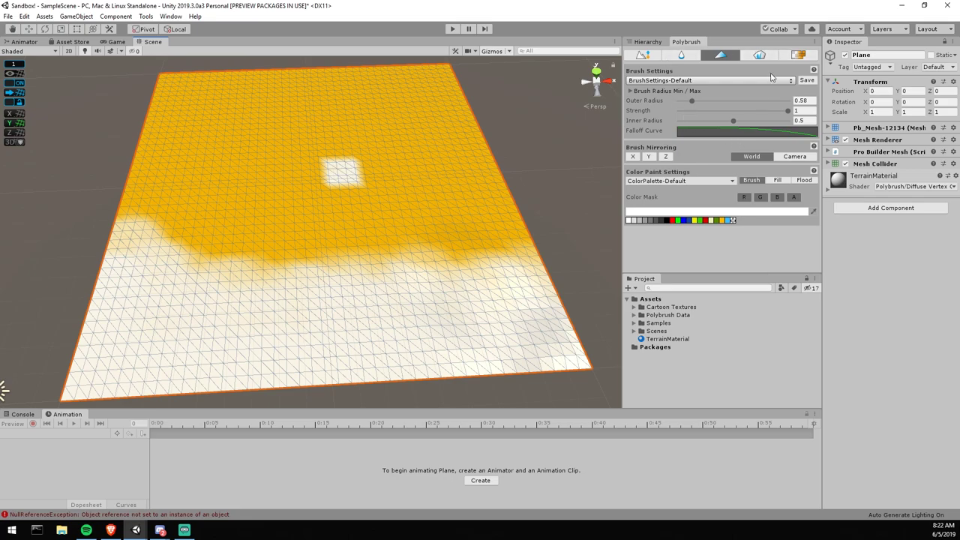
left_click(758, 55)
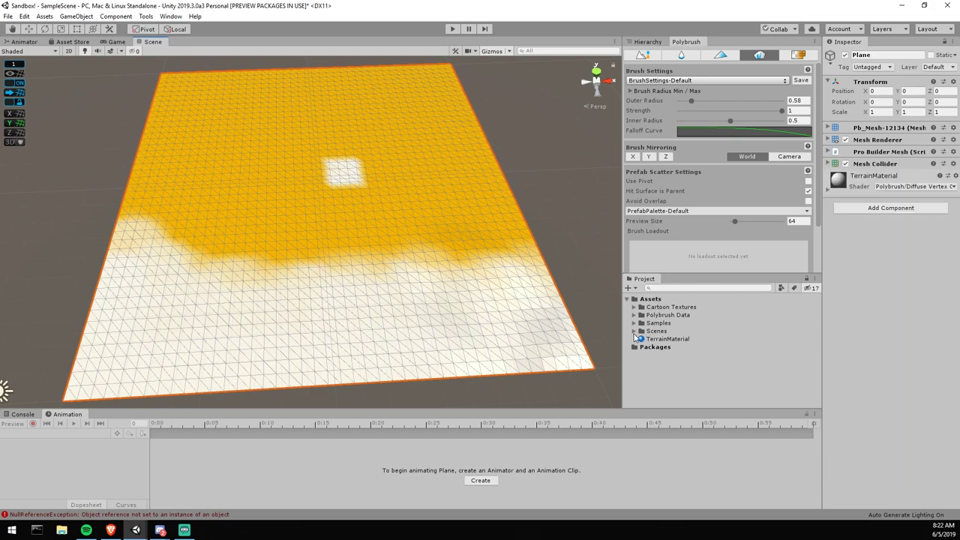
- Create a new folder named Prefabs inside the project's Assets folder
right_click(651, 300)
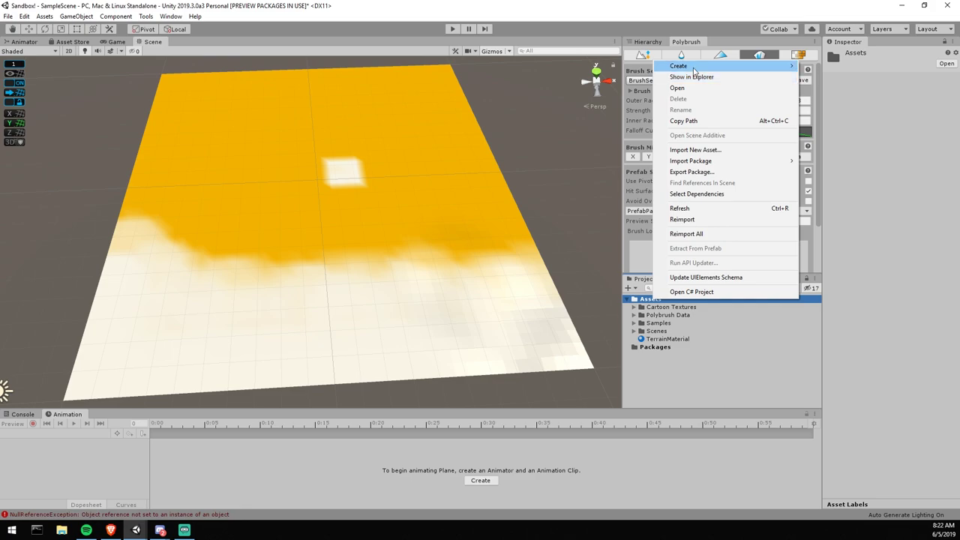
mouse_move(694, 67)
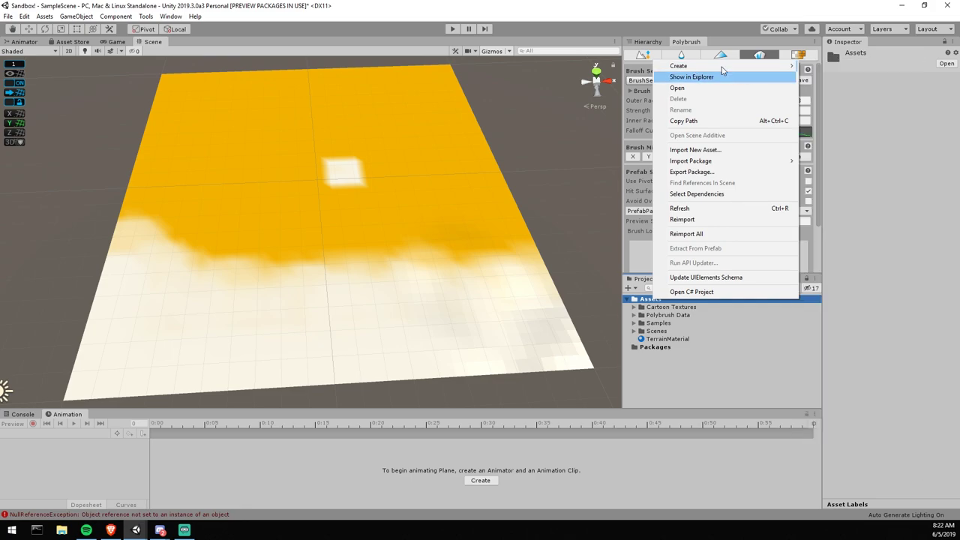
left_click(820, 66)
type("Prefabs")
key("Return")
- Save the scene objects Rock, Rock (1), Rock (2) and Rock (3) as prefabs in the Prefabs folder
left_click(646, 42)
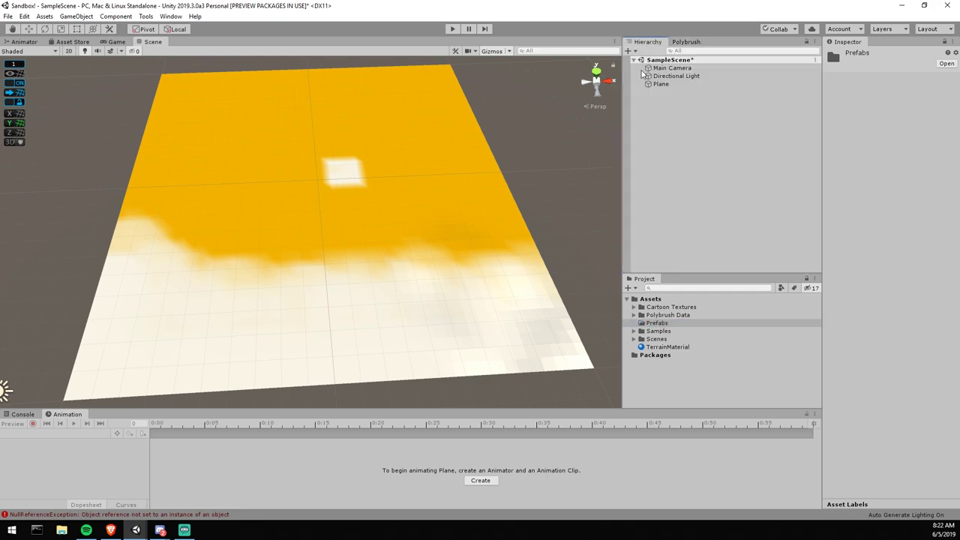
left_click(673, 324)
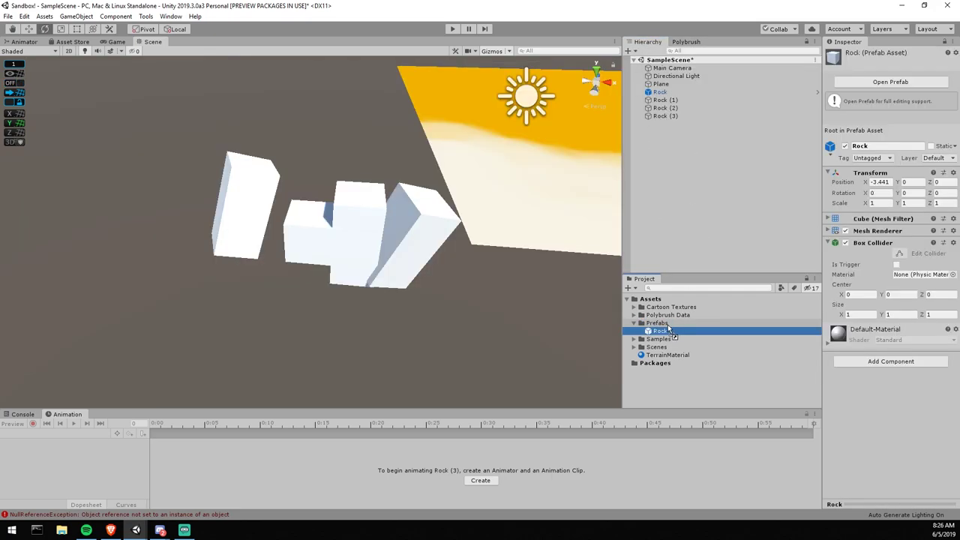
left_click(665, 331)
mouse_move(665, 331)
left_mouse_down()
mouse_move(661, 100)
mouse_move(675, 132)
mouse_move(660, 324)
left_mouse_up()
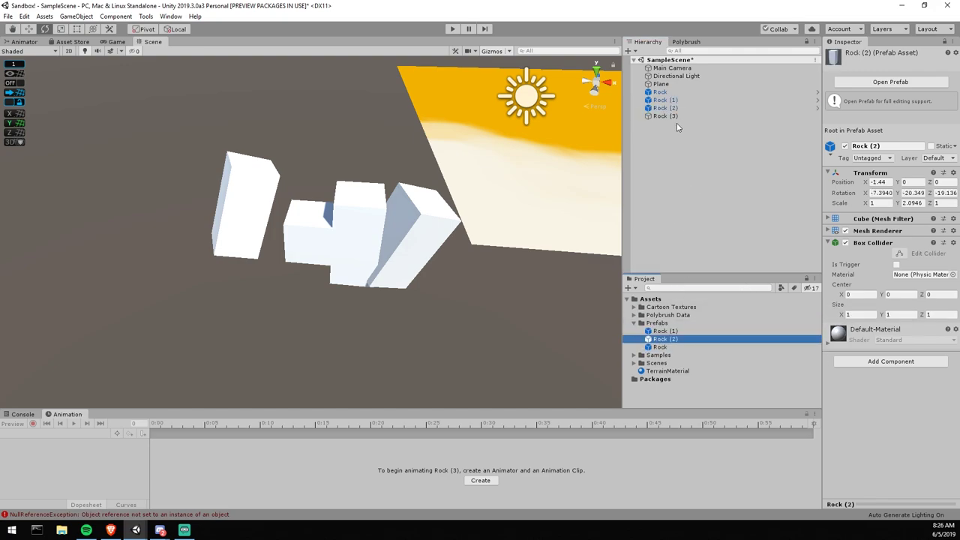
left_click_drag(674, 120, 657, 323)
- Delete the four rock objects from the scene hierarchy
left_click(661, 91)
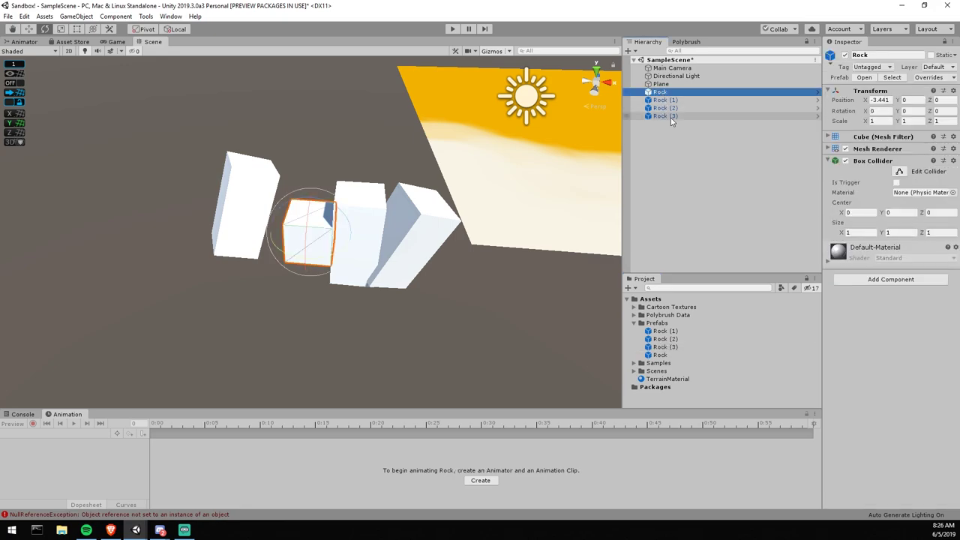
left_click(665, 115, "shift")
key("Delete")
- Place test copies of the Rock (1) and Rock (2) prefabs in the scene and delete them
left_click(658, 333)
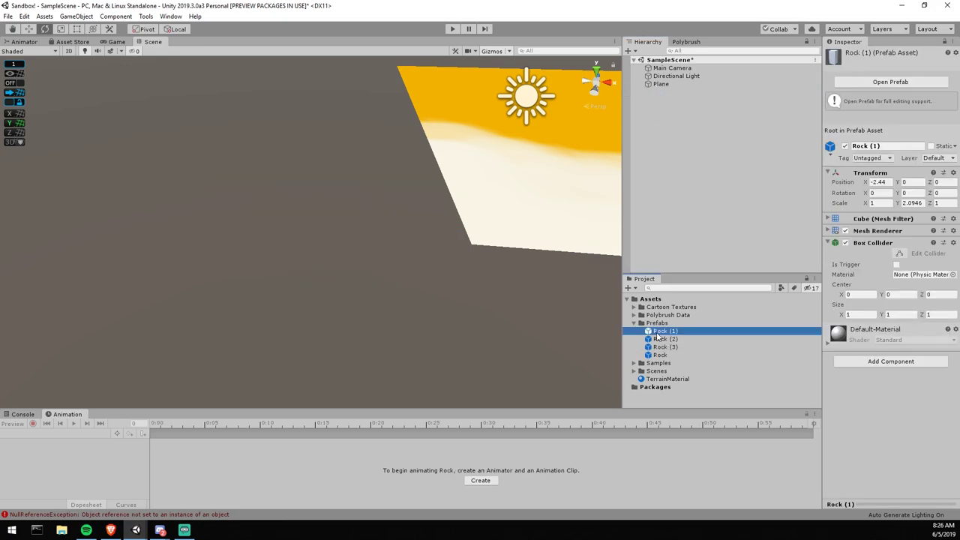
left_click_drag(637, 331, 416, 252)
left_click_drag(664, 340, 494, 320)
left_click(380, 242)
left_click(410, 255)
key("Delete")
left_click(487, 313)
key("Delete")
- Select the plane in the scene and activate Polybrush's prefab scatter brush for it
middle_click_drag(478, 222, 268, 235)
scroll(326, 240, "down", 3)
scroll(445, 237, "down", 3)
left_click(446, 238)
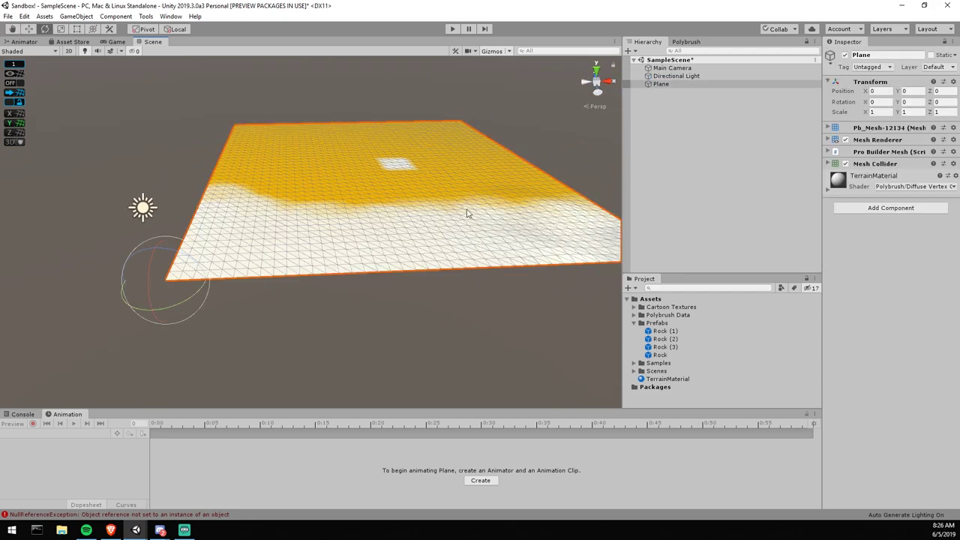
left_click(686, 43)
middle_click_drag(469, 172, 439, 181)
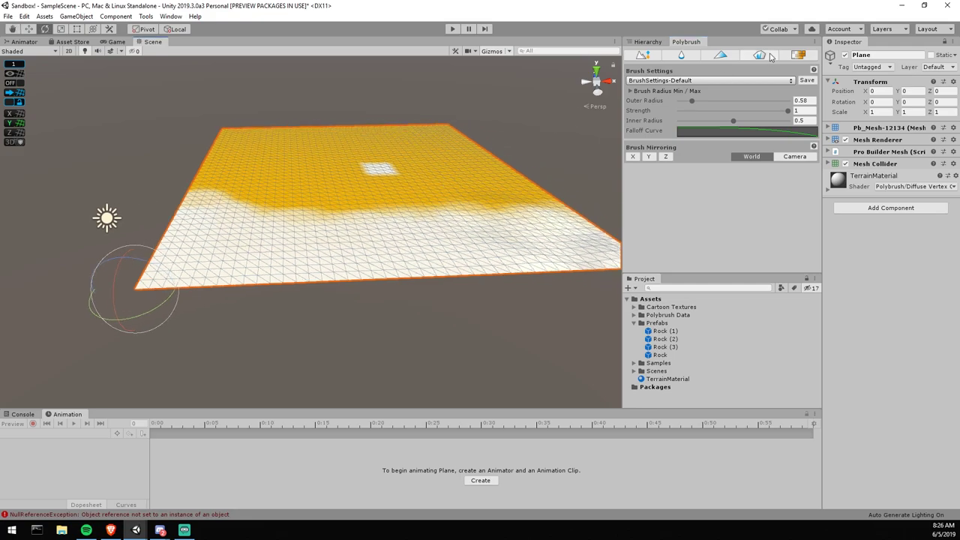
left_click(760, 57)
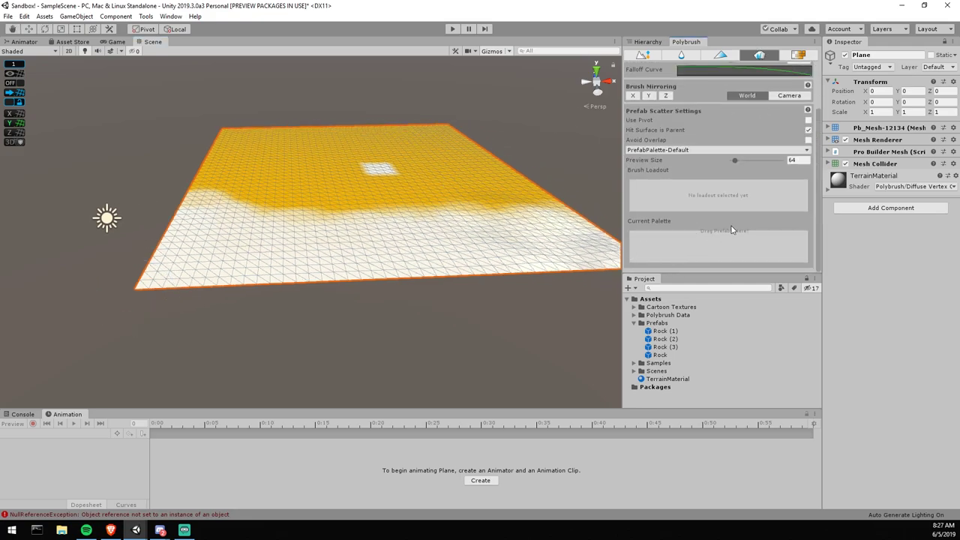
- Add all four rock prefabs to the current palette of the prefab scatter brush
left_click(670, 333)
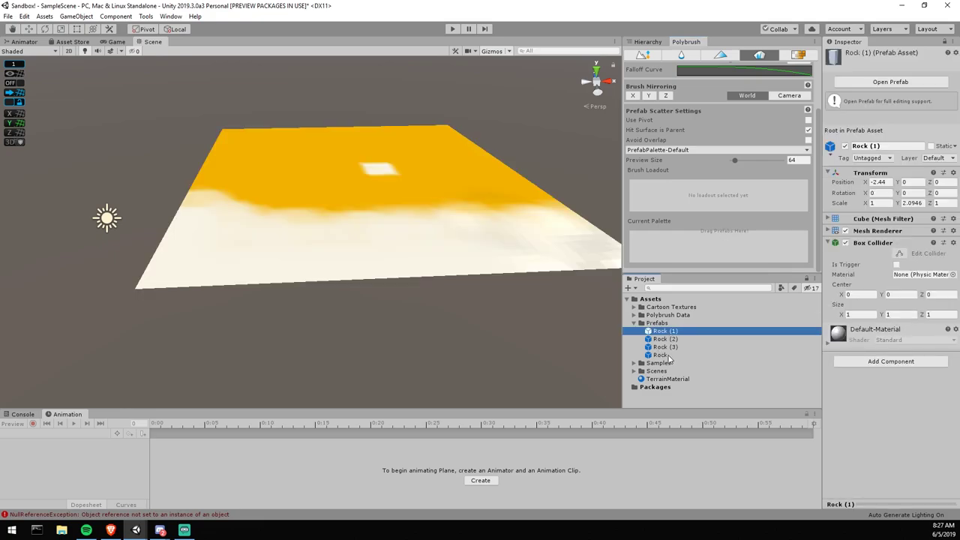
left_click(668, 356, "shift")
left_click_drag(710, 265, 701, 250)
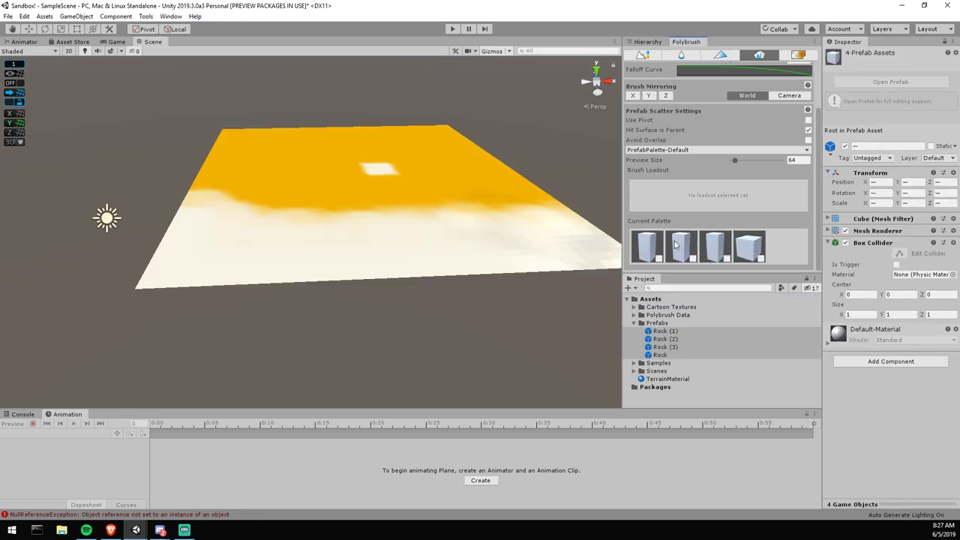
- Examine the frequency, random scale and random rotation placement settings of the rock prefabs in the palette
left_click(650, 254)
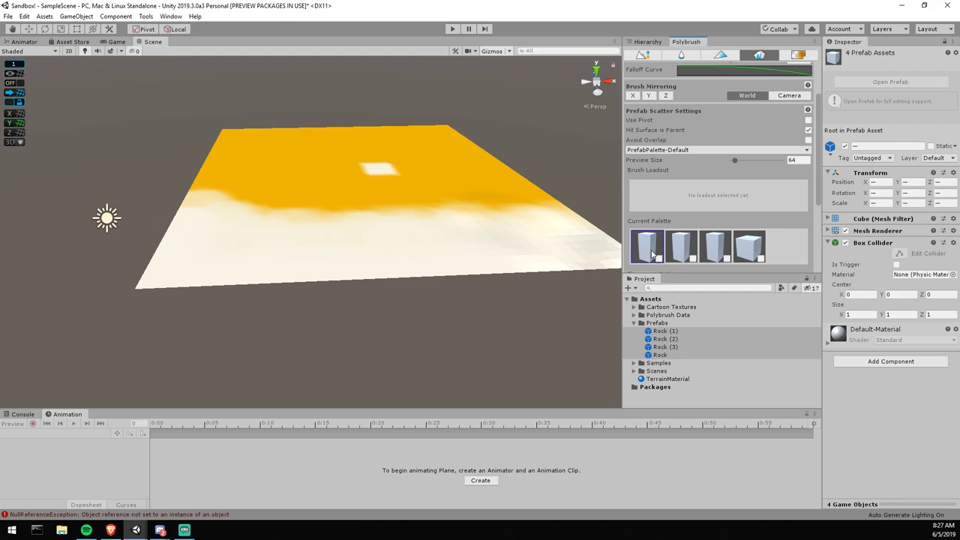
scroll(671, 254, "down", 3)
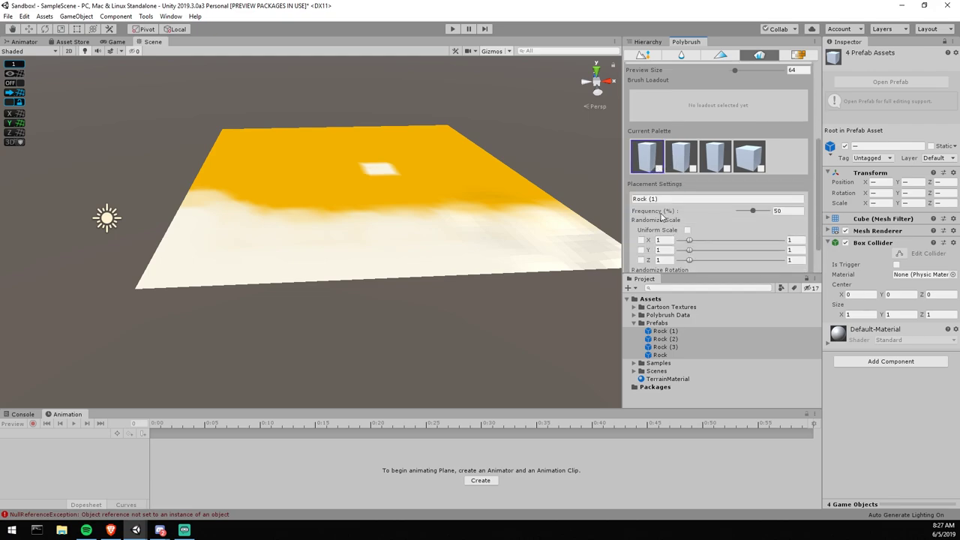
scroll(730, 159, "down", 2)
scroll(706, 160, "up", 1)
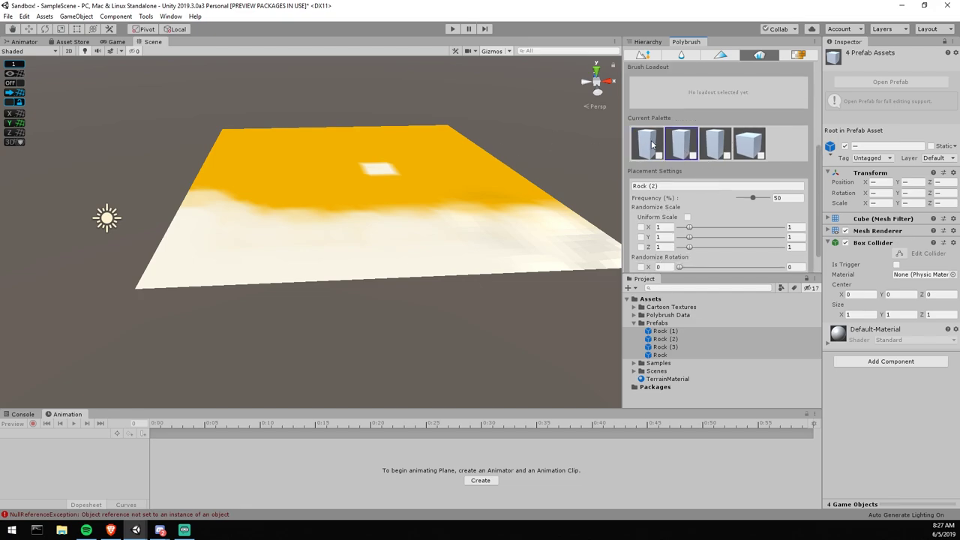
scroll(385, 172, "up", 4)
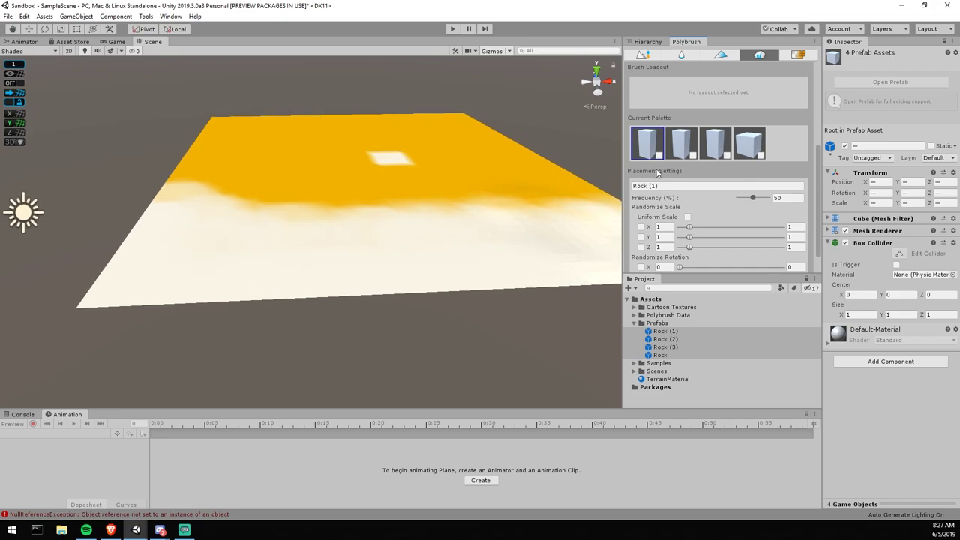
scroll(409, 176, "down", 3)
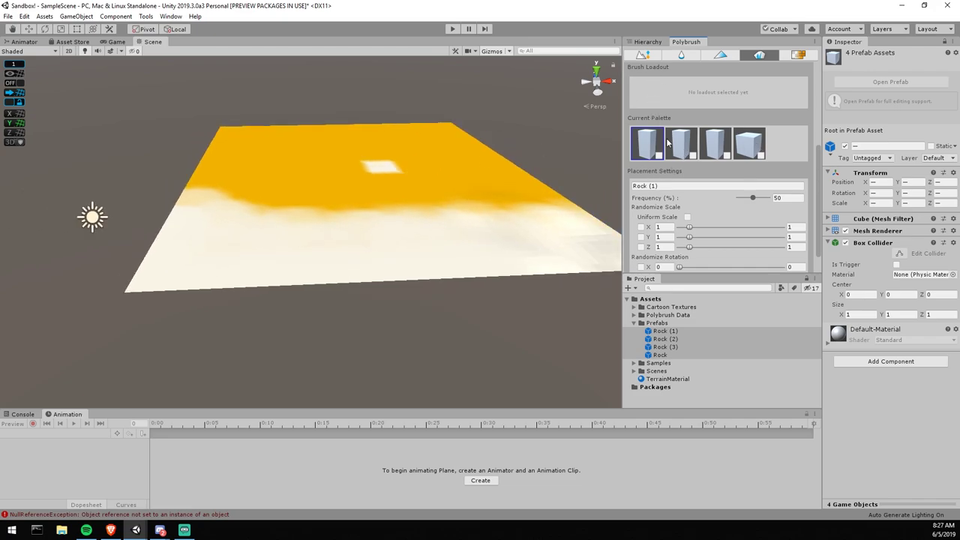
scroll(448, 144, "down", 3)
left_click(749, 144)
scroll(764, 160, "down", 1)
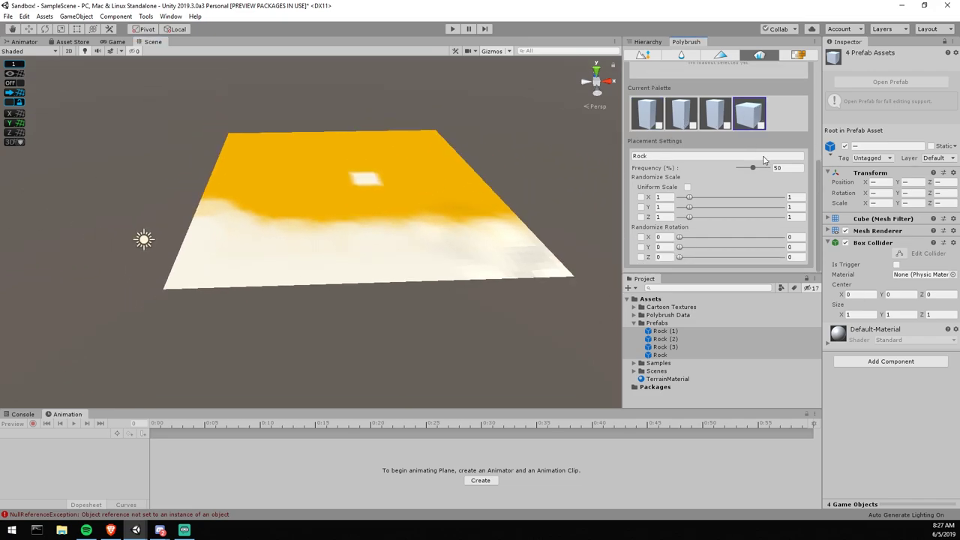
- Select the plane and add the last two rock prefabs of the current palette to the brush loadout
scroll(764, 160, "up", 4)
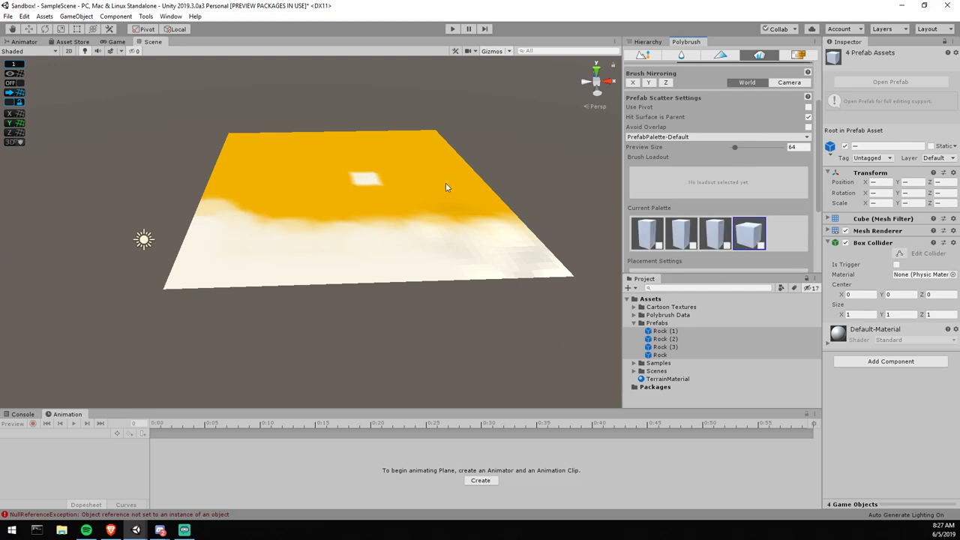
left_click(433, 202)
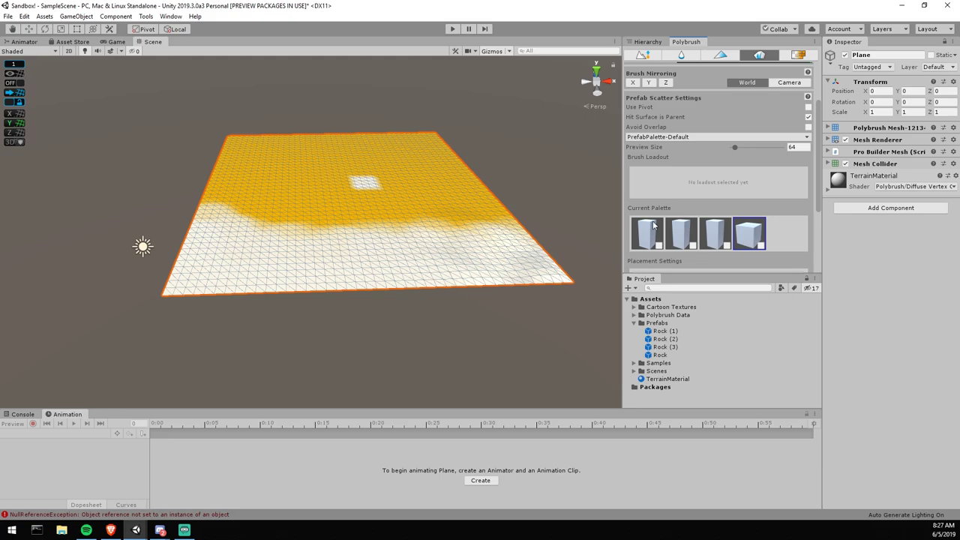
scroll(407, 235, "up", 1)
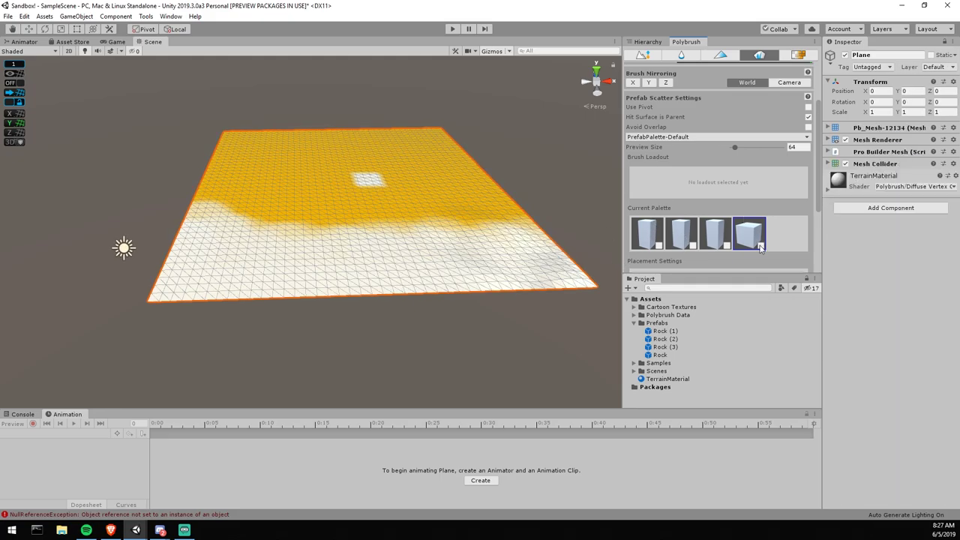
left_click(761, 246)
left_click(727, 248)
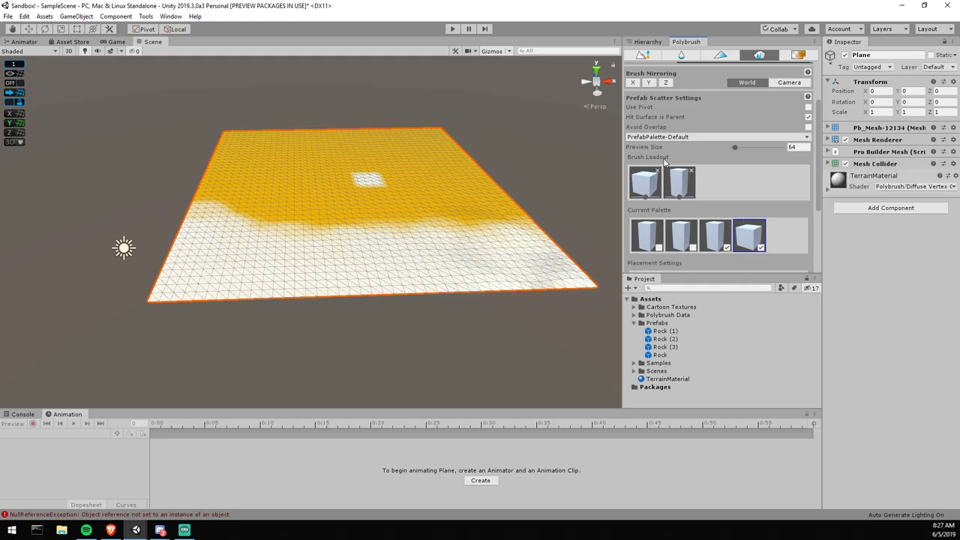
- Try scattering the loaded rocks across the plane, including with the brush strength at 0.368, and undo the strokes
scroll(497, 156, "up", 5)
scroll(535, 189, "down", 1)
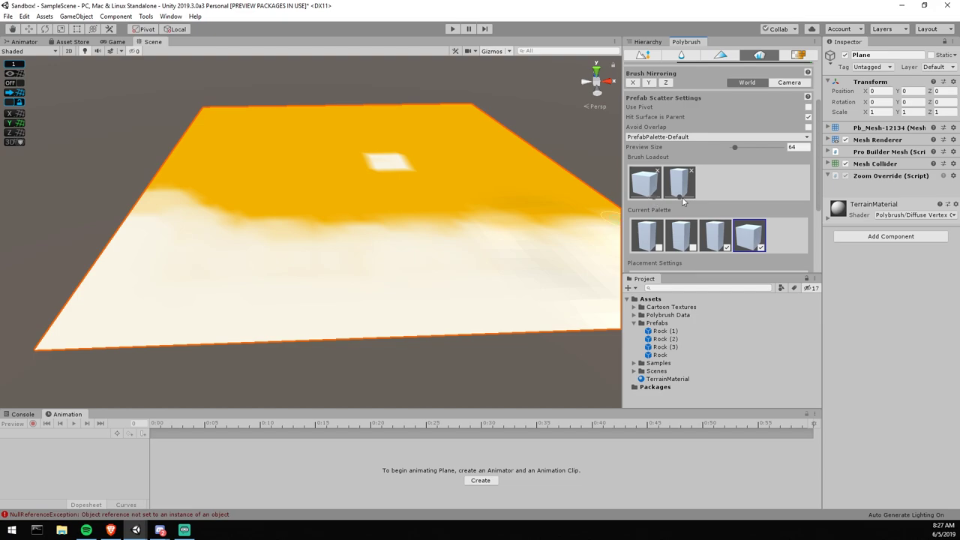
mouse_move(367, 174)
left_mouse_down()
mouse_move(353, 212)
mouse_move(515, 231)
mouse_move(291, 218)
mouse_move(253, 237)
mouse_move(486, 230)
left_mouse_up()
key("ctrl+z")
left_click(816, 156)
left_click_drag(820, 116, 815, 91)
left_click_drag(759, 85, 715, 90)
mouse_move(516, 204)
left_mouse_down()
mouse_move(435, 221)
mouse_move(264, 229)
left_mouse_up()
left_click_drag(356, 158, 395, 228)
key("ctrl+z")
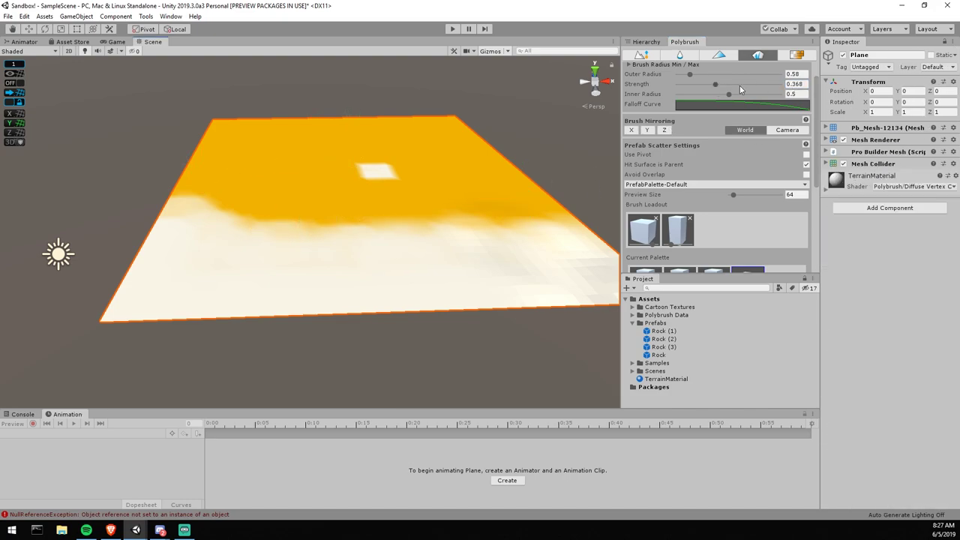
- Set the scatter brush's outer radius to 3.35 and strength to 0.785, and undo a trial stroke
left_click_drag(724, 84, 747, 74)
mouse_move(525, 192)
left_mouse_down()
mouse_move(531, 199)
mouse_move(263, 194)
mouse_move(202, 172)
left_mouse_up()
key("ctrl+z")
- Try scattering rocks over the yellow area with the enlarged brush and undo the placement
right_click_drag(408, 148, 410, 182)
scroll(406, 178, "down", 3)
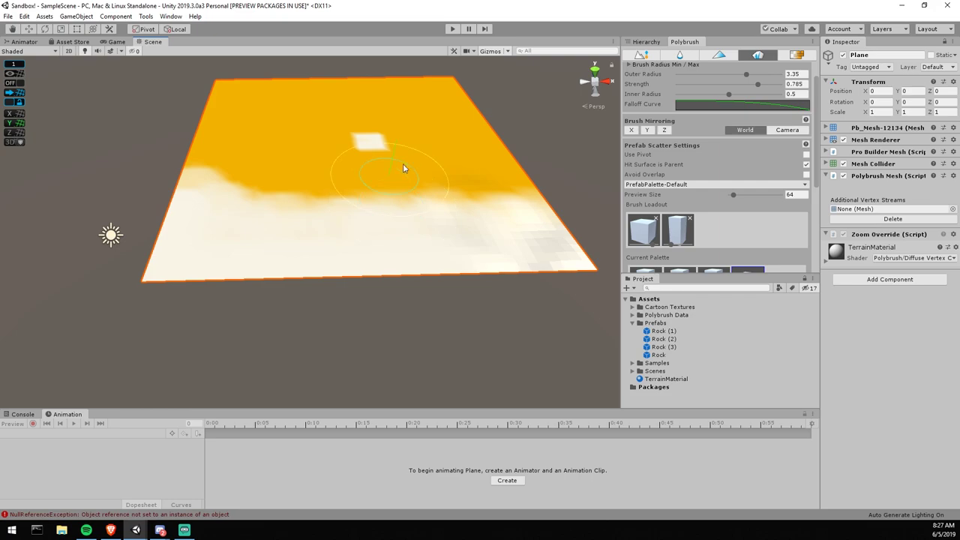
middle_click_drag(394, 172, 427, 199)
mouse_move(427, 196)
left_mouse_down()
mouse_move(452, 212)
mouse_move(413, 114)
mouse_move(290, 117)
mouse_move(224, 164)
mouse_move(267, 199)
mouse_move(384, 207)
left_mouse_up()
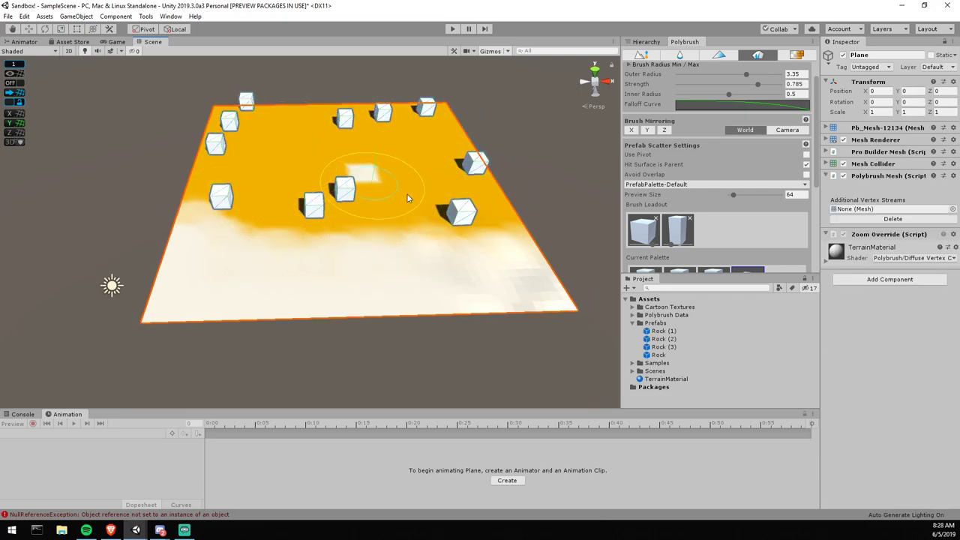
key("ctrl+z")
- Adjust the frequency of the tall rock in the brush loadout and scatter rocks over the yellow area
left_click_drag(673, 245, 679, 246)
mouse_move(434, 203)
left_mouse_down()
mouse_move(444, 140)
mouse_move(337, 118)
mouse_move(236, 153)
mouse_move(337, 224)
mouse_move(274, 195)
mouse_move(216, 109)
mouse_move(352, 89)
mouse_move(475, 166)
mouse_move(430, 209)
mouse_move(417, 196)
mouse_move(426, 175)
left_mouse_up()
scroll(311, 188, "up", 1)
key("ctrl+z")
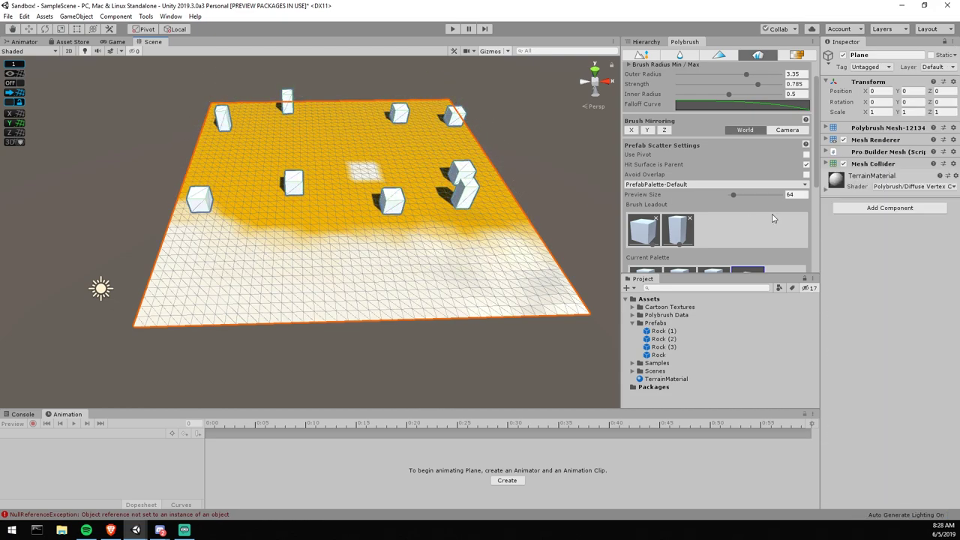
- Adjust the Rock prefab's random scale range in the placement settings and scatter more rocks on the yellow area
scroll(773, 217, "down", 6)
left_click_drag(689, 197, 725, 207)
mouse_move(420, 169)
left_mouse_down()
mouse_move(310, 146)
mouse_move(302, 171)
left_mouse_up()
key("ctrl+z")
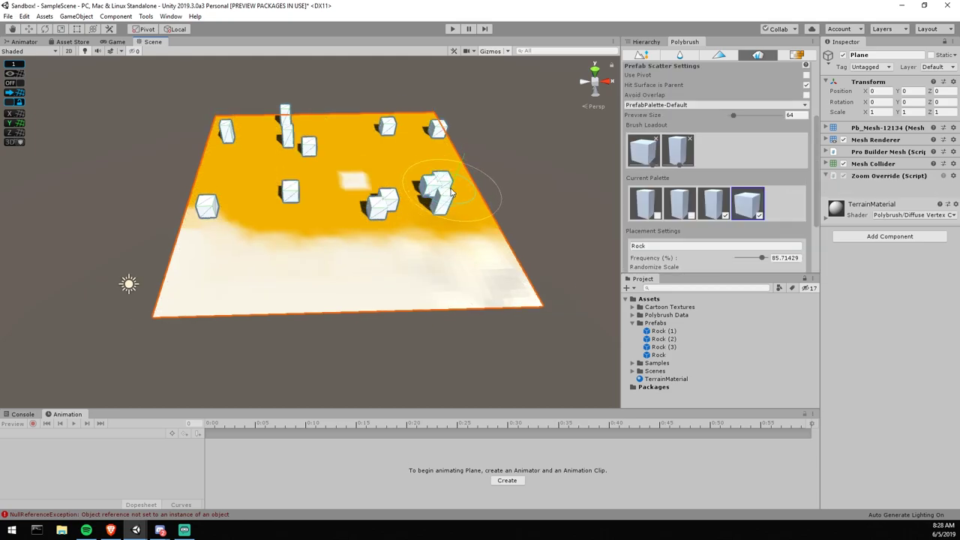
- Erase some of the scattered rocks from the yellow area with the prefab scatter brush
mouse_move(445, 191)
left_mouse_down("shift")
mouse_move(417, 209)
mouse_move(373, 166)
mouse_move(424, 139)
mouse_move(332, 149)
mouse_move(251, 212)
mouse_move(229, 150)
mouse_move(280, 156)
mouse_move(392, 197)
left_mouse_up("shift")
scroll(704, 234, "down", 3)
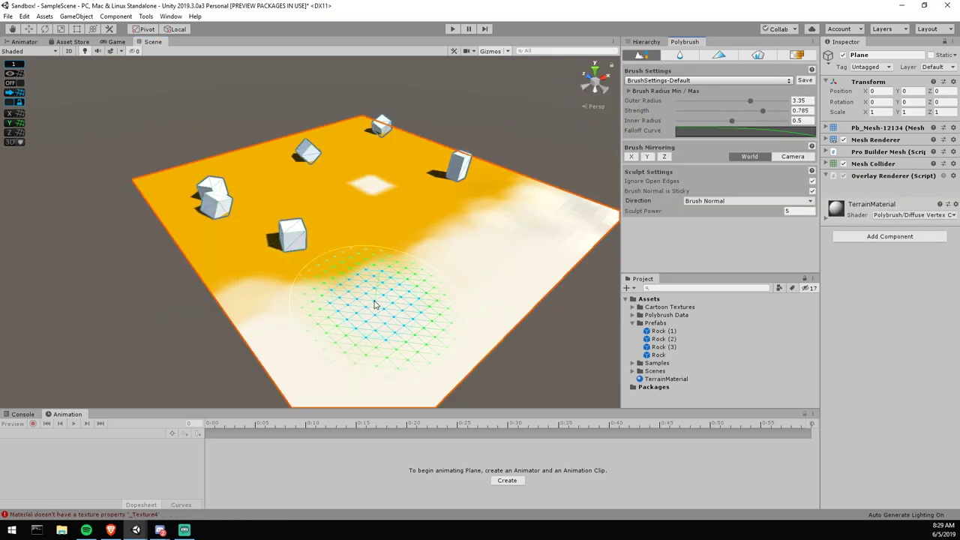
- Sculpt uneven relief along the white part of the plane with the sculpt brush
middle_click_drag(411, 276, 398, 237)
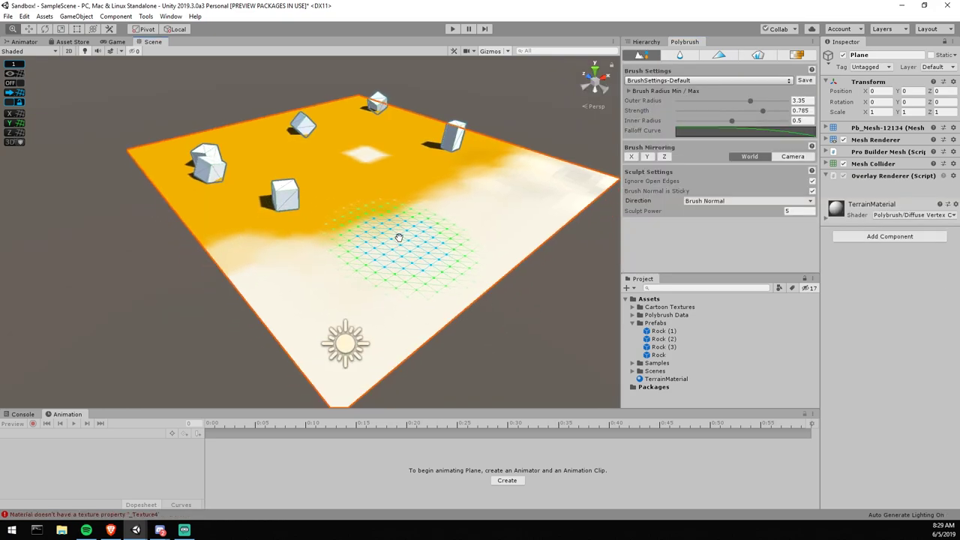
left_click(642, 57)
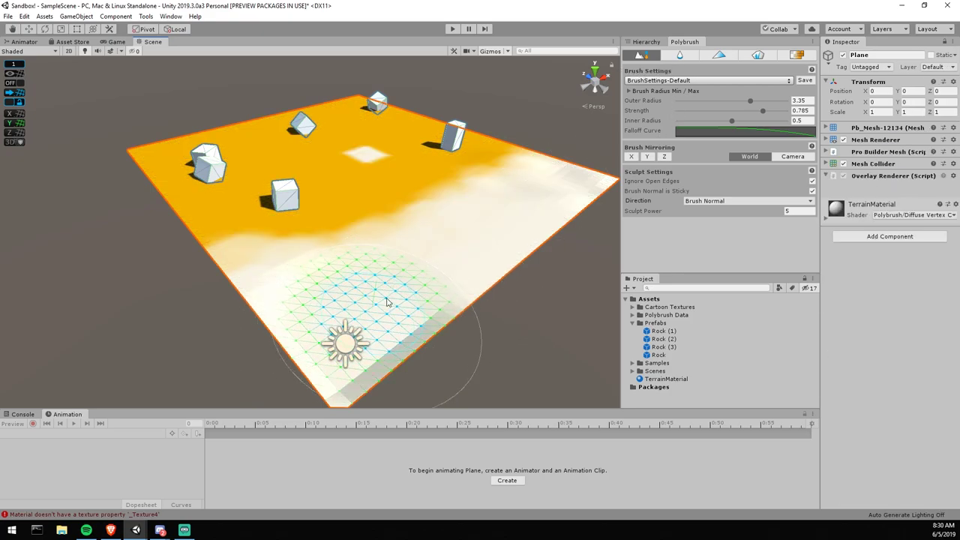
mouse_move(527, 222)
left_mouse_down()
mouse_move(547, 163)
mouse_move(397, 337)
mouse_move(332, 349)
mouse_move(294, 306)
mouse_move(390, 273)
mouse_move(525, 204)
mouse_move(473, 158)
mouse_move(432, 205)
mouse_move(300, 259)
mouse_move(218, 251)
mouse_move(458, 134)
mouse_move(501, 166)
mouse_move(242, 287)
left_mouse_up()
mouse_move(318, 257)
right_mouse_down()
mouse_move(467, 212)
mouse_move(454, 174)
right_mouse_up()
mouse_move(454, 174)
left_mouse_down("alt")
mouse_move(371, 155)
mouse_move(425, 143)
mouse_move(385, 225)
mouse_move(350, 226)
mouse_move(374, 180)
left_mouse_up("alt")
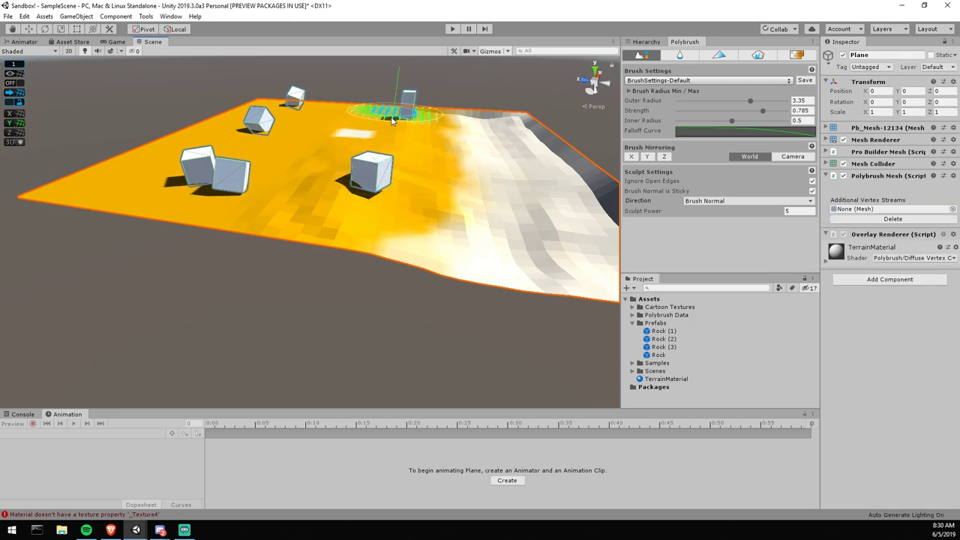
- Sculpt uneven ground across the yellow area around the scattered rocks
left_click_drag(332, 117, 355, 210, "alt")
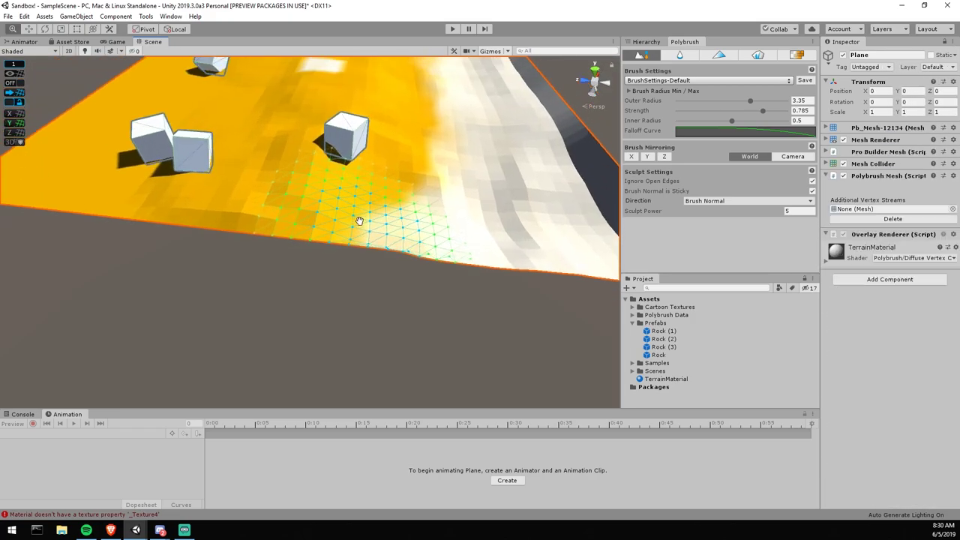
middle_click_drag(355, 209, 413, 288)
mouse_move(243, 248)
left_mouse_down()
mouse_move(107, 225)
mouse_move(260, 146)
mouse_move(177, 147)
left_mouse_up()
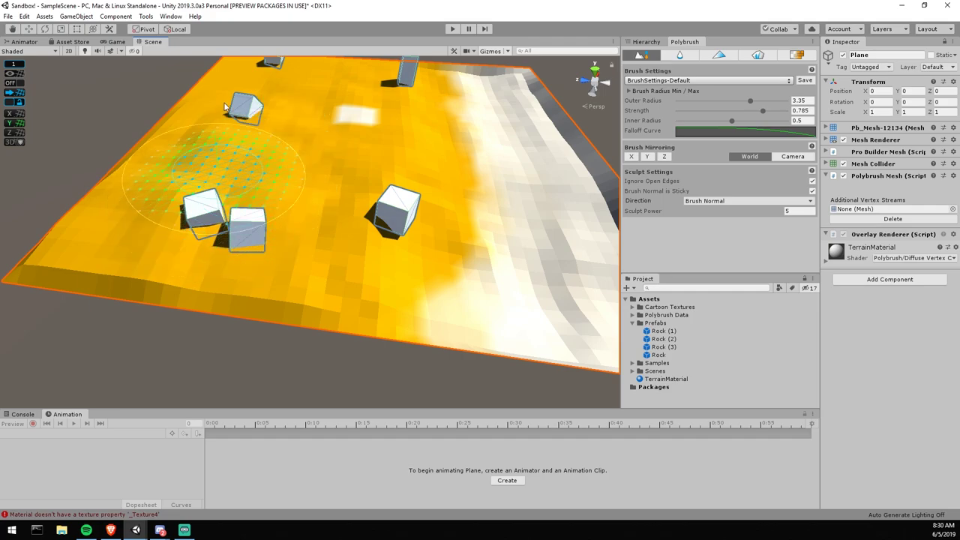
middle_click_drag(176, 146, 177, 231)
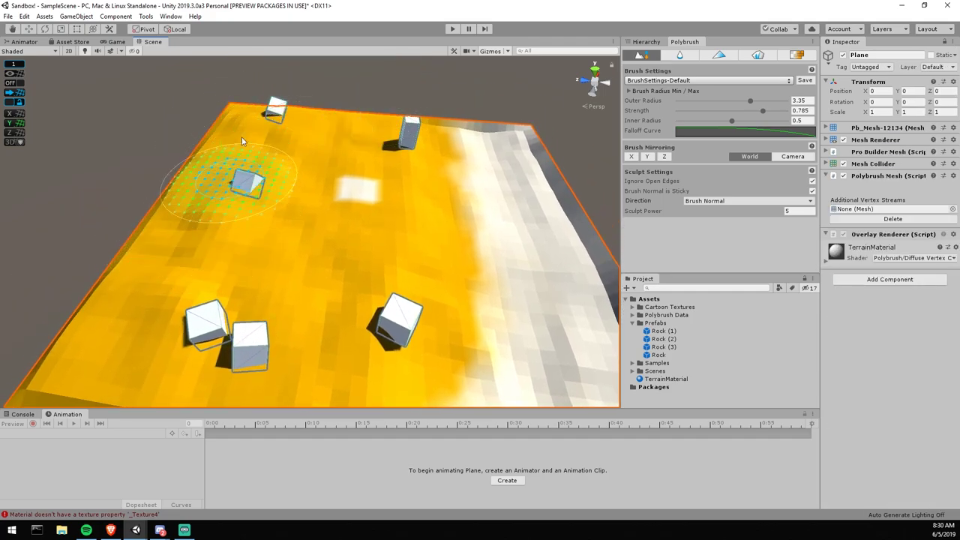
mouse_move(448, 195)
left_mouse_down("alt")
mouse_move(352, 175)
mouse_move(356, 142)
mouse_move(323, 159)
mouse_move(322, 128)
left_mouse_up("alt")
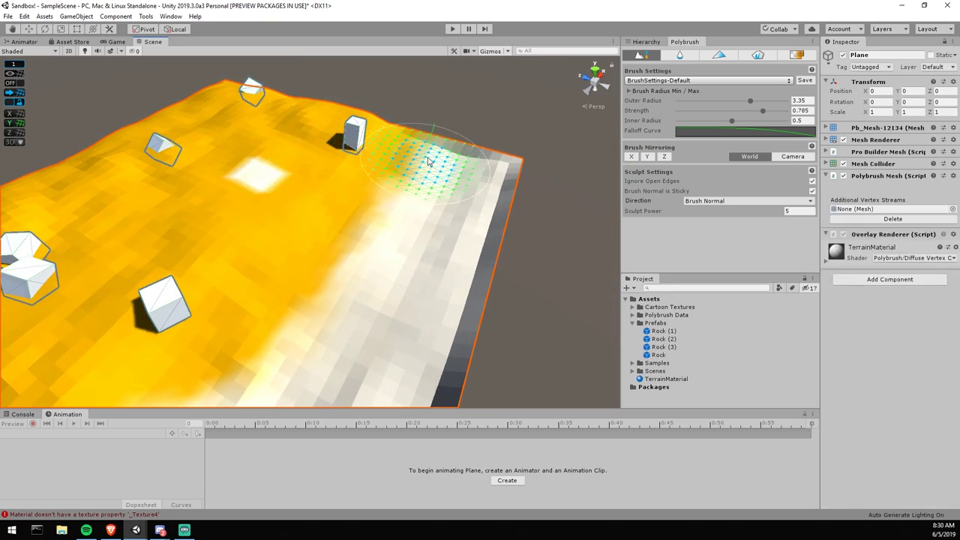
mouse_move(412, 148)
left_mouse_down("alt")
mouse_move(398, 284)
mouse_move(547, 151)
left_mouse_up("alt")
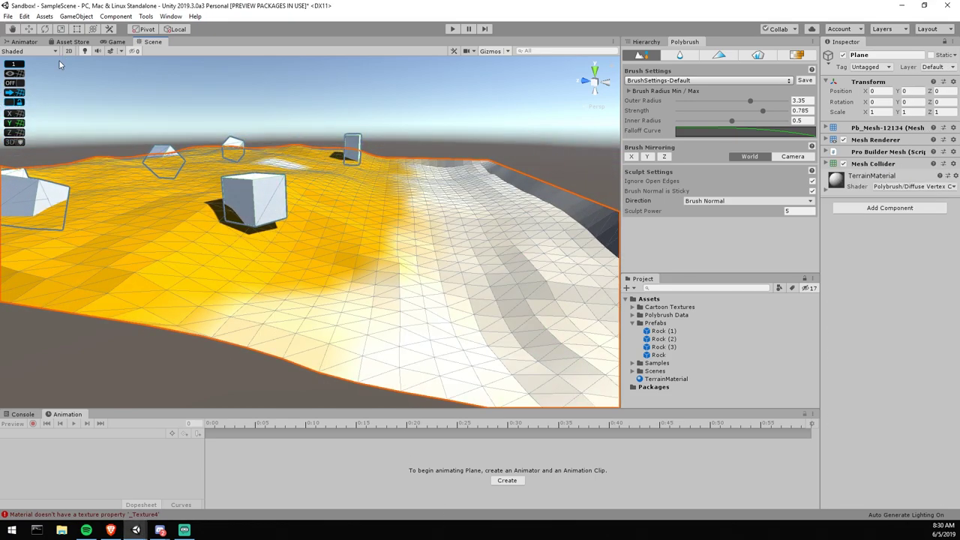
- Smooth the sculpted terrain across the white and yellow areas with the smooth brush
left_click(679, 57)
scroll(441, 222, "down", 7)
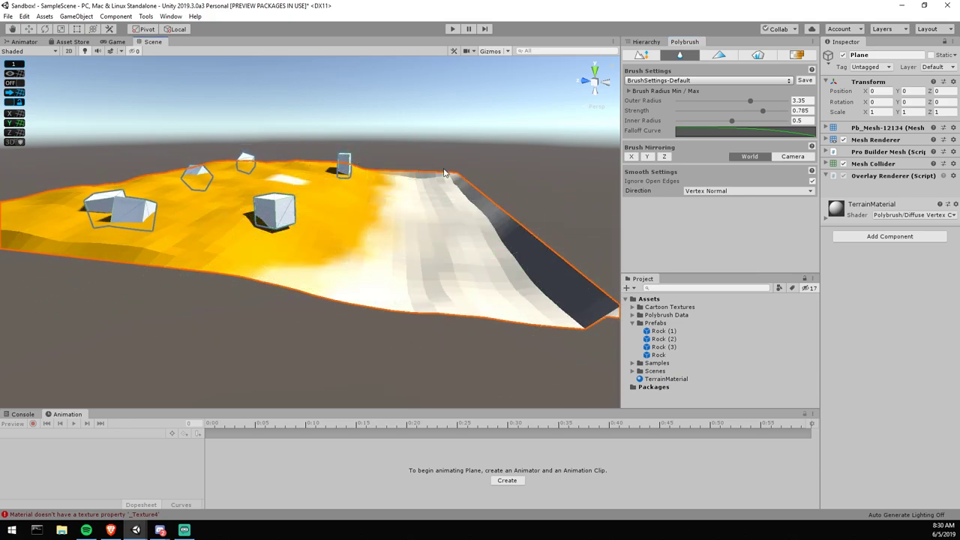
mouse_move(508, 280)
left_mouse_down()
mouse_move(476, 184)
mouse_move(482, 229)
mouse_move(265, 190)
mouse_move(262, 300)
left_mouse_up()
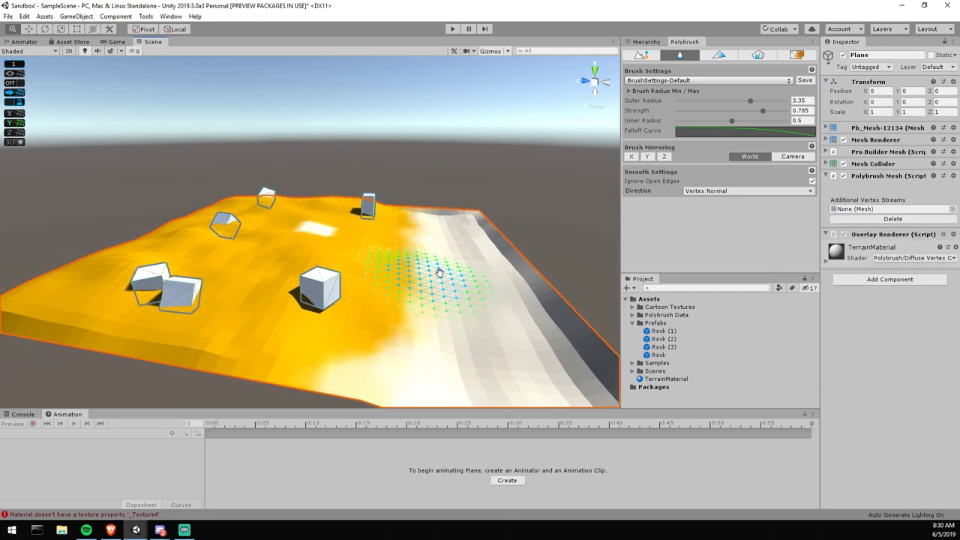
middle_click_drag(439, 273, 424, 246)
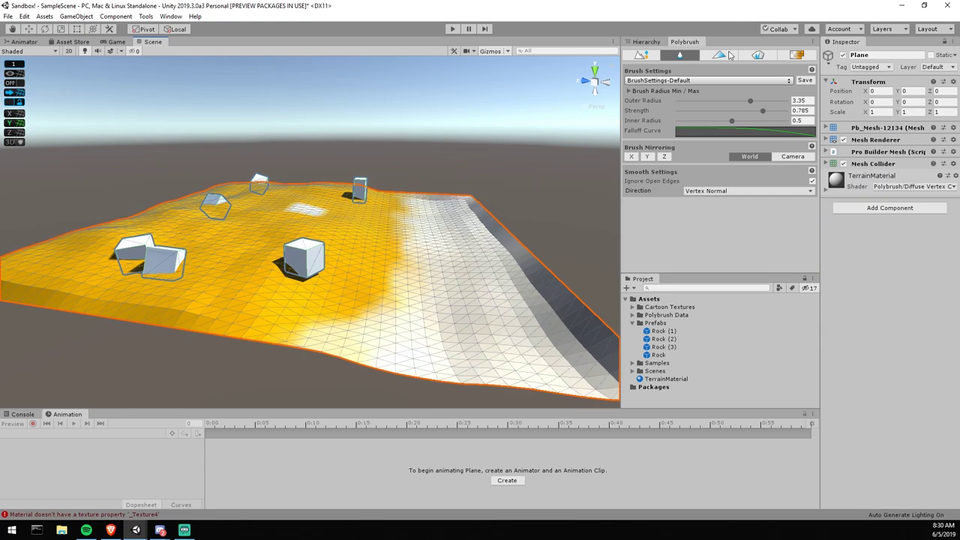
- Paint the white part of the terrain light blue with the color paint brush
left_click(720, 56)
left_click(730, 220)
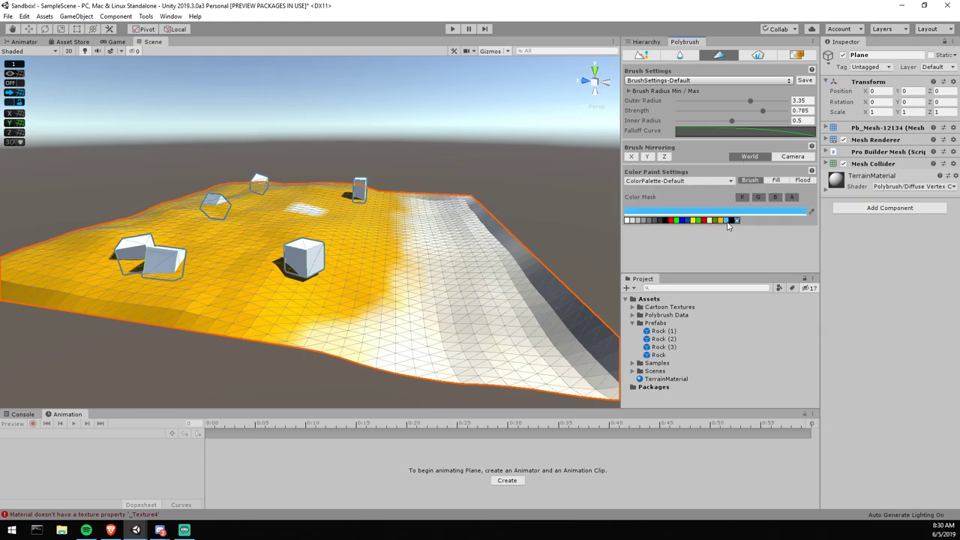
middle_click_drag(451, 234, 418, 262)
right_click_drag(418, 262, 421, 289)
mouse_move(422, 286)
left_mouse_down()
mouse_move(399, 285)
mouse_move(306, 326)
mouse_move(471, 322)
mouse_move(450, 277)
mouse_move(428, 150)
left_mouse_up()
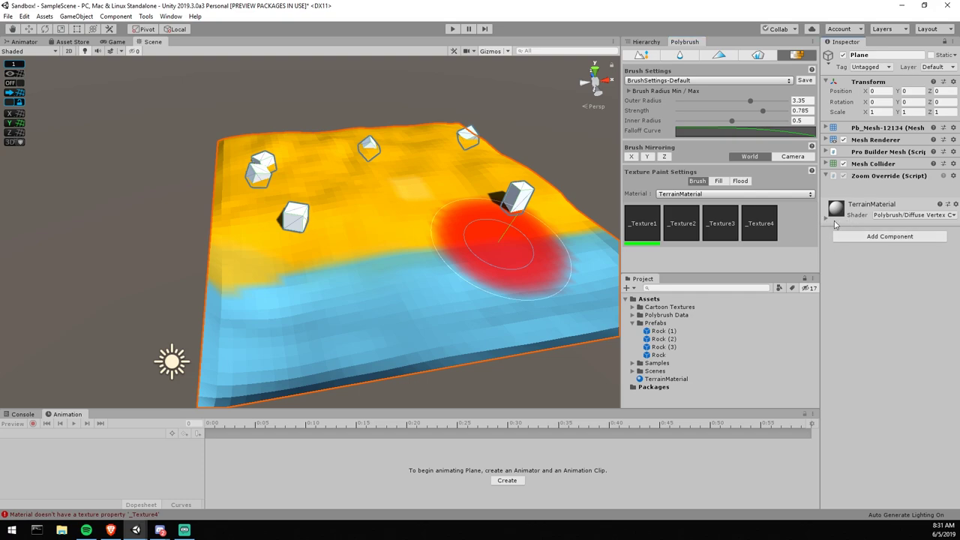
- Show TerrainMaterial's texture properties on the plane
left_click(828, 221)
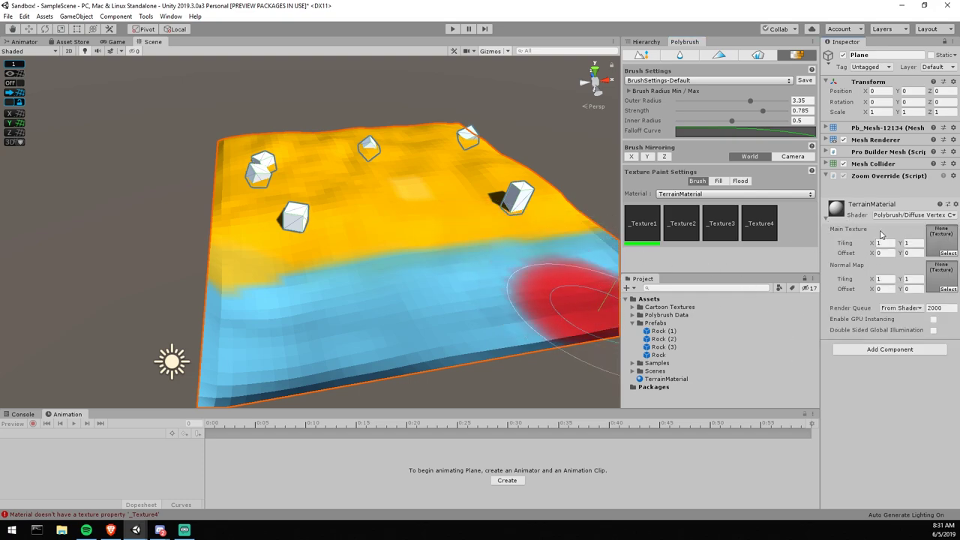
left_click(864, 211)
left_click(866, 209)
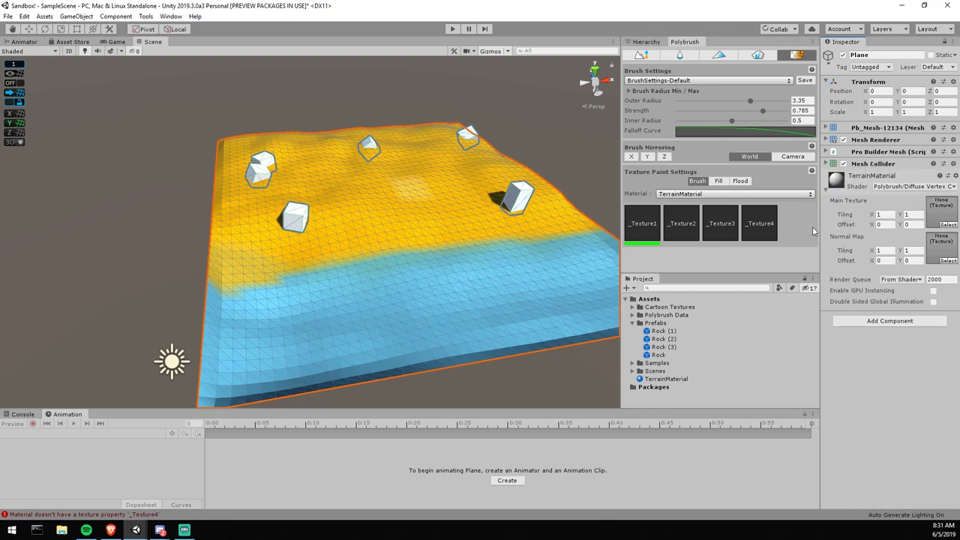
- Try to assign the Ash texture from Cartoon Textures' DiffuseMaps folder to the texture paint brush's _Texture2 slot
left_click(679, 228)
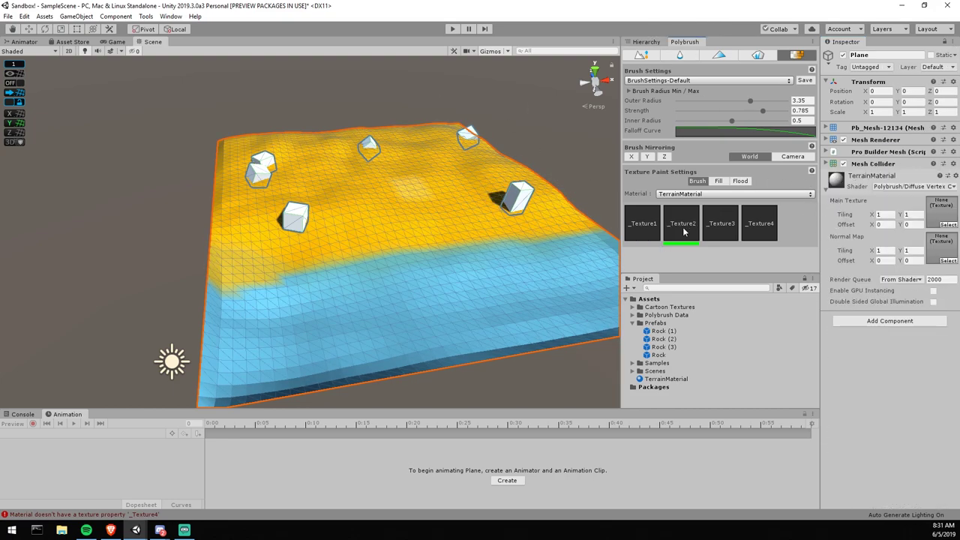
left_click(633, 308)
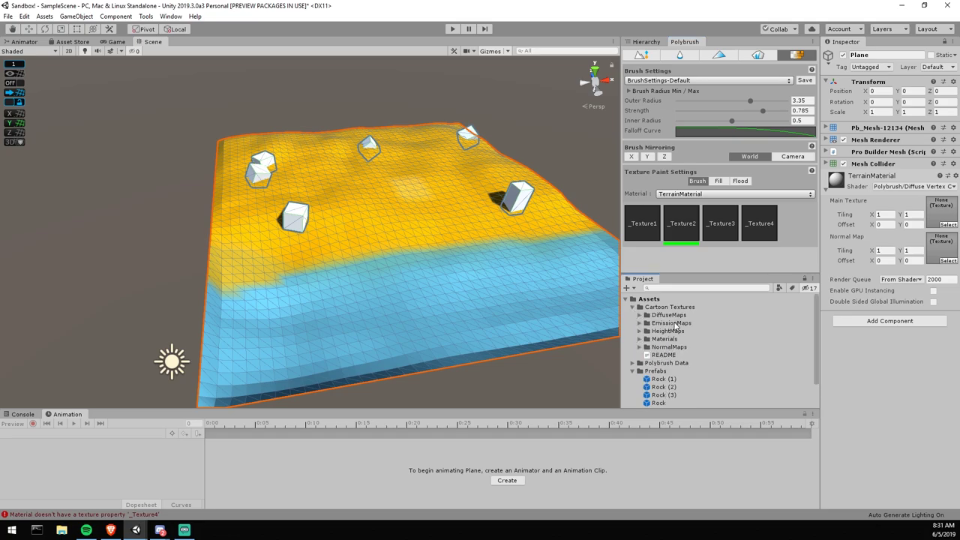
left_click(640, 315)
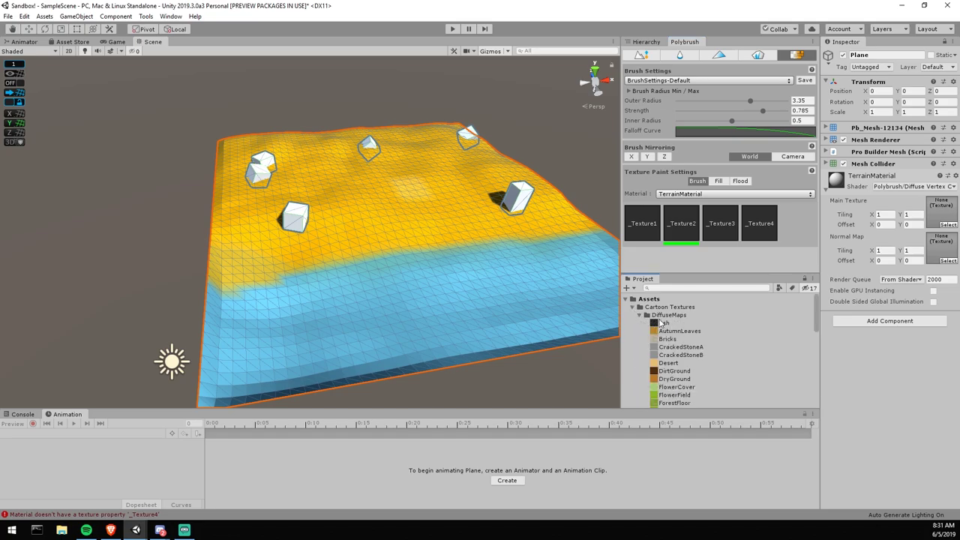
left_click_drag(670, 327, 683, 215)
left_click(653, 238)
left_click(746, 233)
left_click(658, 229)
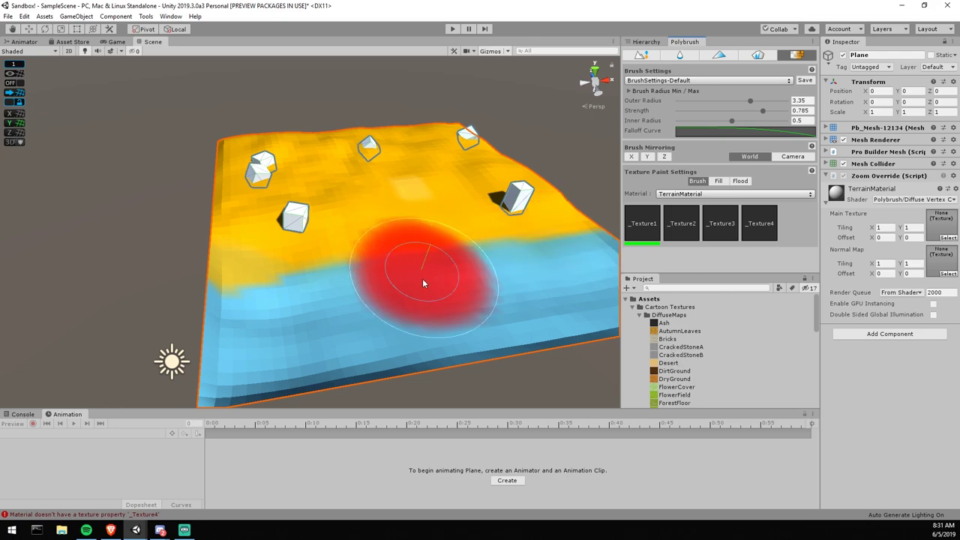
- Change TerrainMaterial's shader to Polybrush/TriPlanar Blend and view the terrain with it
scroll(422, 274, "up", 1)
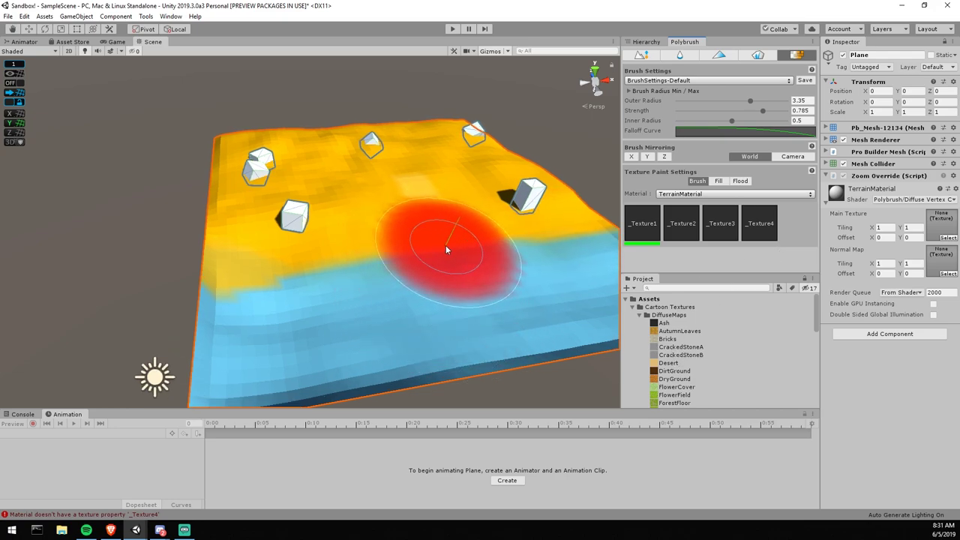
left_click(921, 200)
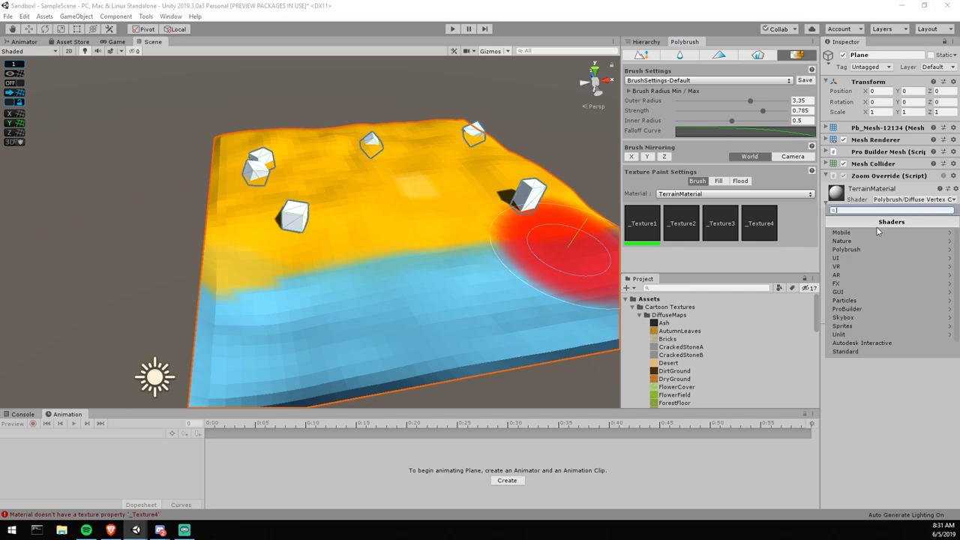
left_click(846, 249)
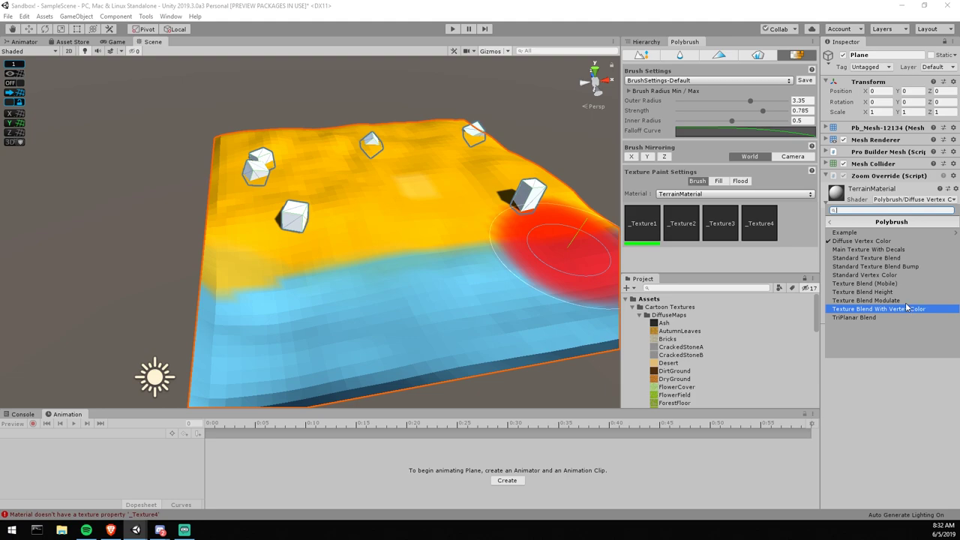
left_click(853, 319)
scroll(440, 203, "up", 5)
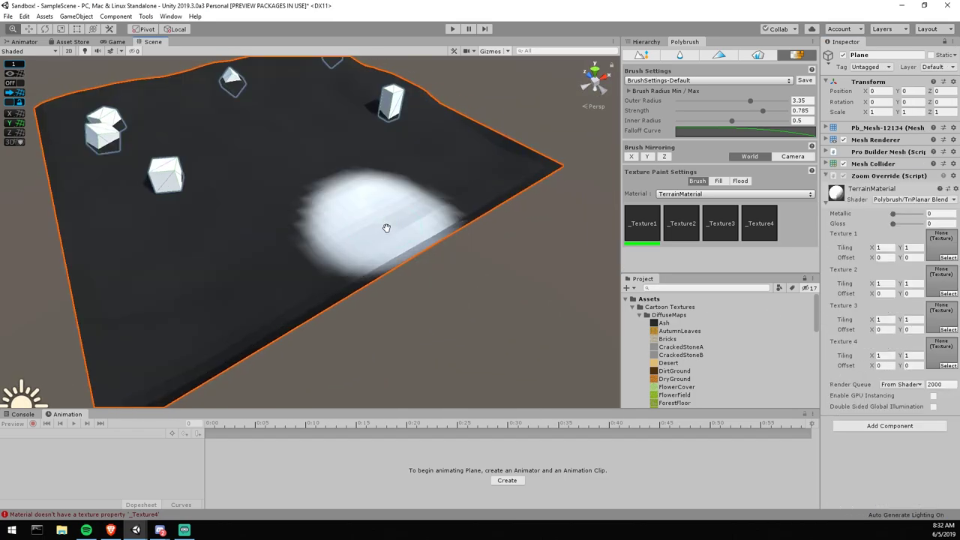
middle_click_drag(382, 226, 450, 206)
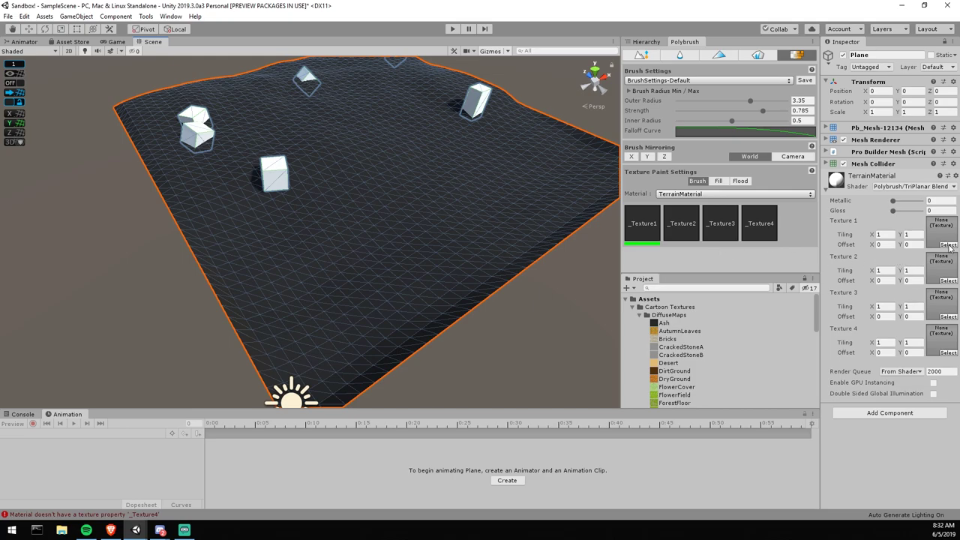
- Assign the Desert texture from Cartoon Textures' DiffuseMaps folder to TerrainMaterial's Texture 1 slot
left_click(948, 244)
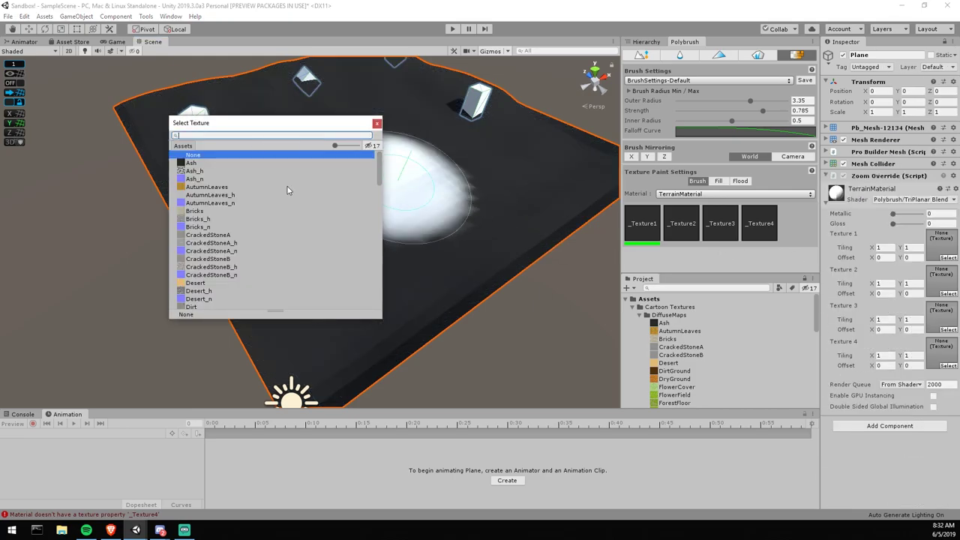
left_click(213, 284)
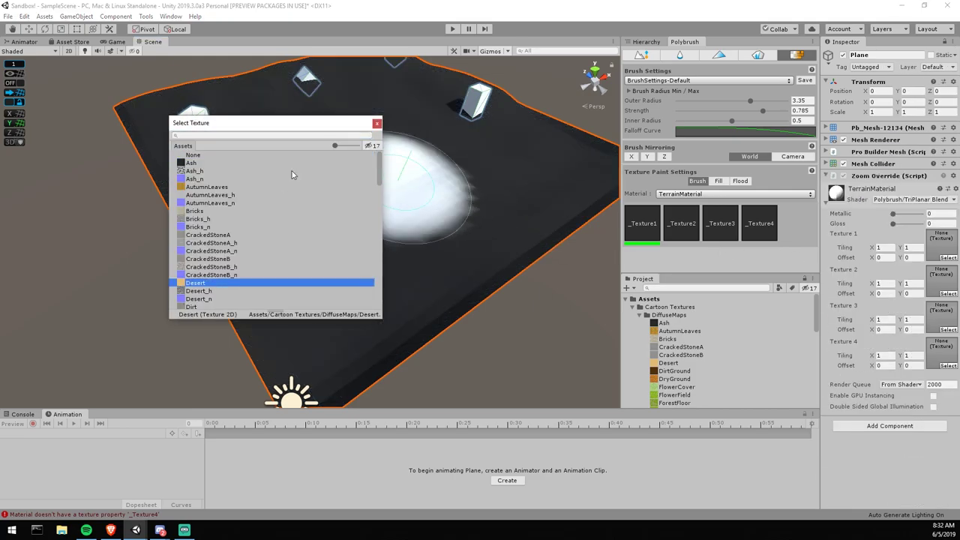
double_click(197, 284)
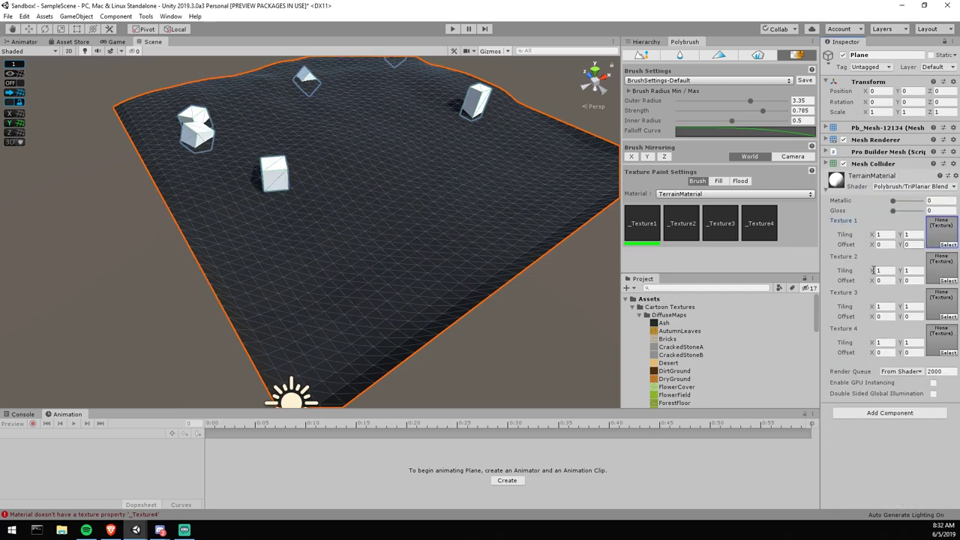
left_click_drag(668, 363, 936, 238)
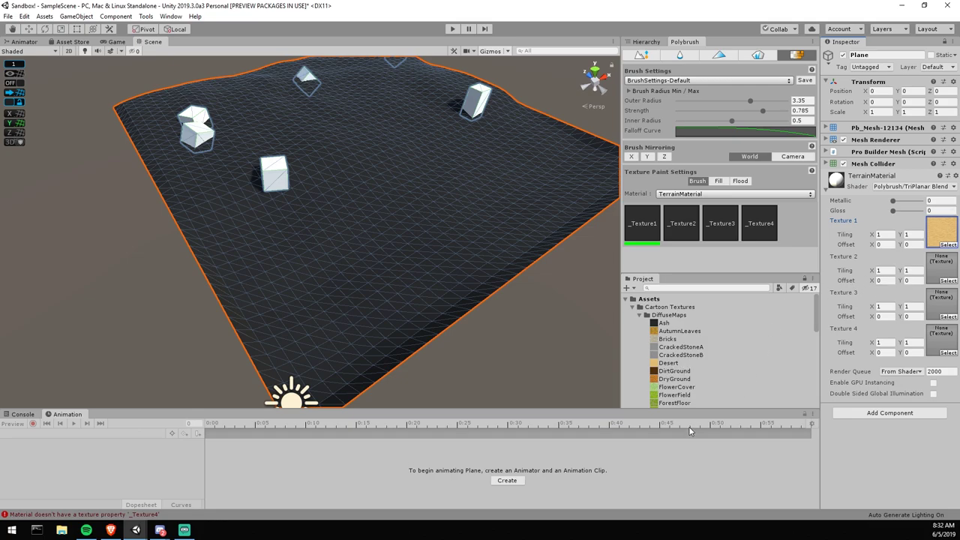
left_click(675, 364)
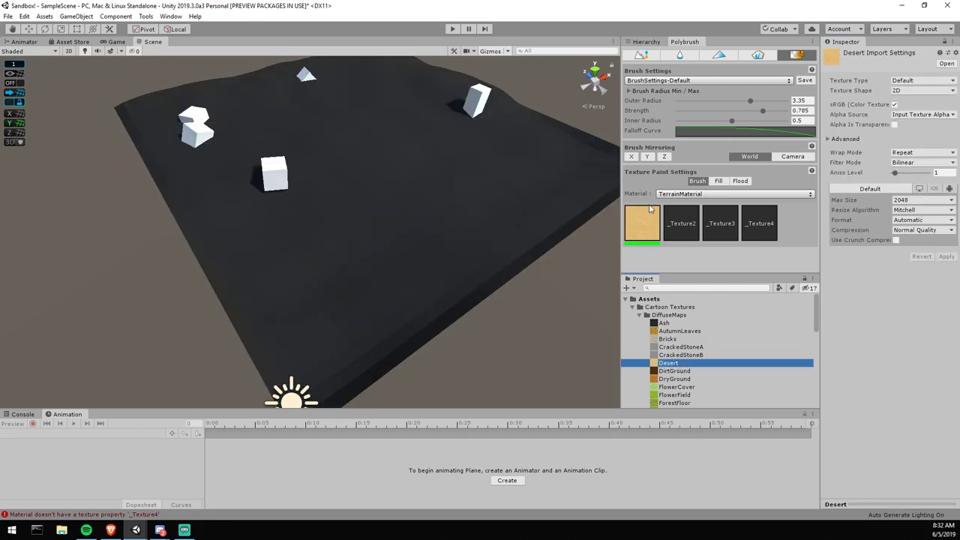
- Paint the Desert texture across the terrain with the texture paint brush
left_click(633, 238)
middle_click_drag(454, 192, 610, 238)
left_click(417, 255)
middle_click_drag(375, 228, 439, 217)
mouse_move(435, 216)
left_mouse_down()
mouse_move(417, 214)
mouse_move(467, 200)
mouse_move(352, 258)
left_mouse_up()
middle_click_drag(352, 258, 491, 228)
mouse_move(469, 237)
left_mouse_down()
mouse_move(422, 281)
mouse_move(375, 299)
left_mouse_up()
mouse_move(372, 301)
middle_mouse_down()
mouse_move(360, 268)
mouse_move(441, 306)
middle_mouse_up()
scroll(441, 306, "down", 6)
mouse_move(377, 291)
left_mouse_down()
mouse_move(375, 357)
mouse_move(483, 210)
mouse_move(343, 300)
left_mouse_up()
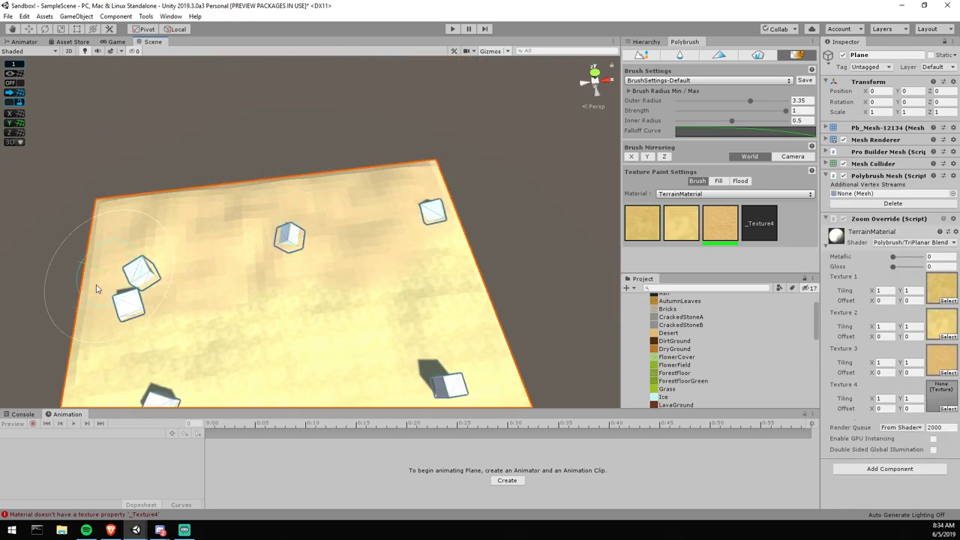
- Paint the third sand texture across the terrain between the scattered rocks
left_click_drag(96, 289, 211, 275)
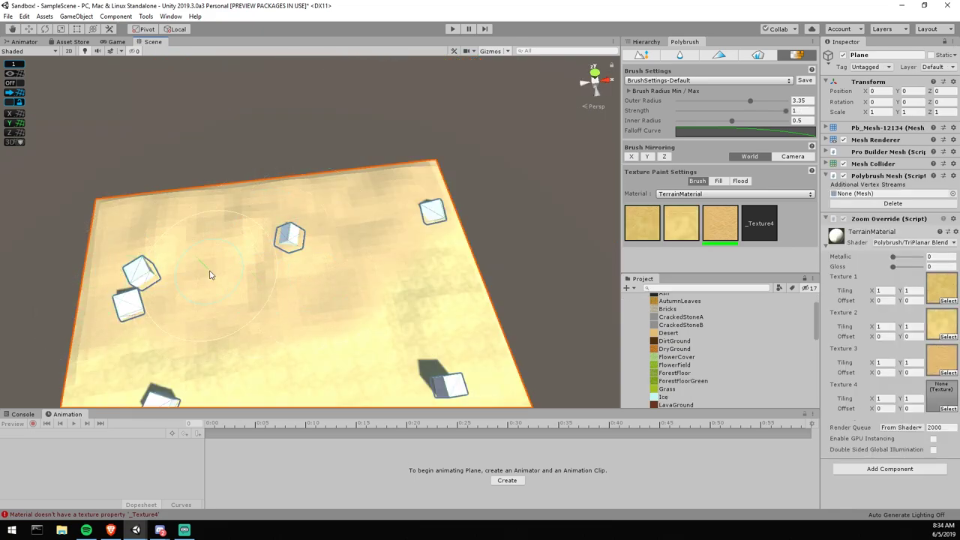
left_click_drag(383, 257, 416, 180)
mouse_move(446, 147)
right_mouse_down()
mouse_move(450, 168)
mouse_move(583, 202)
mouse_move(433, 193)
right_mouse_up()
scroll(433, 193, "down", 5)
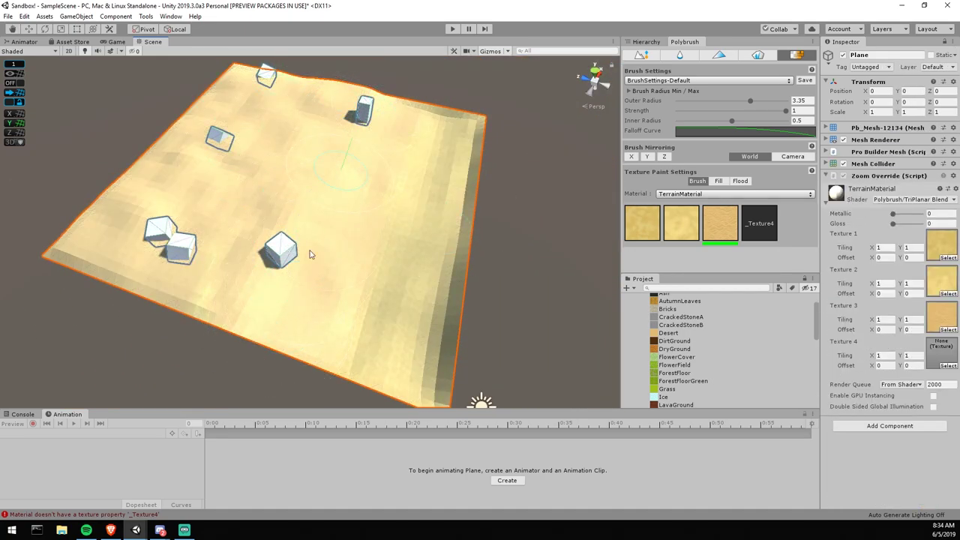
- Examine the blending of the painted sand textures on the terrain from up close and from a distance
scroll(317, 265, "up", 5)
middle_click_drag(334, 231, 345, 165)
scroll(407, 227, "up", 8)
middle_click_drag(438, 316, 480, 155)
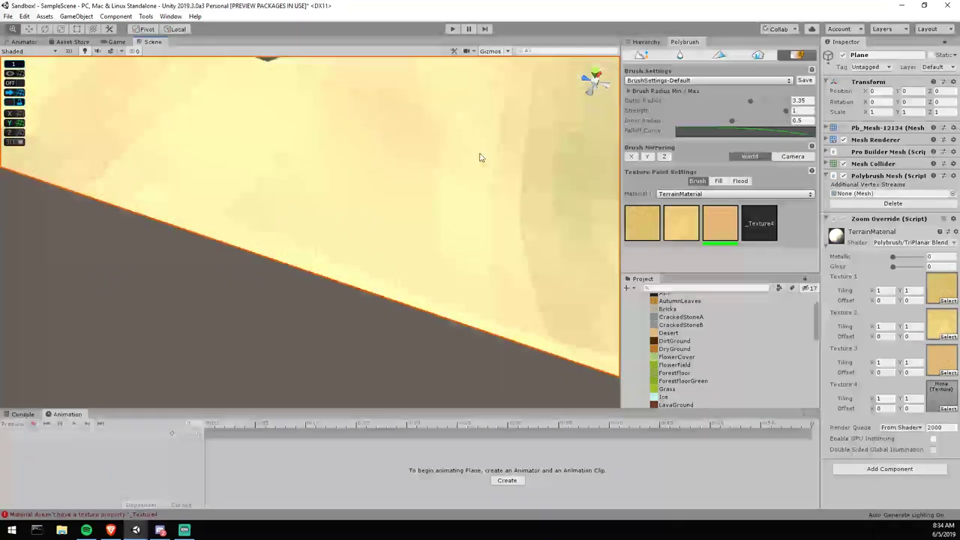
right_click_drag(481, 156, 485, 143)
scroll(484, 144, "up", 5)
middle_click_drag(450, 150, 371, 180)
scroll(315, 155, "down", 8)
mouse_move(315, 155)
middle_mouse_down()
mouse_move(326, 178)
mouse_move(452, 212)
mouse_move(337, 200)
mouse_move(253, 206)
mouse_move(247, 223)
mouse_move(356, 176)
mouse_move(354, 157)
mouse_move(430, 250)
mouse_move(487, 223)
mouse_move(375, 194)
middle_mouse_up()
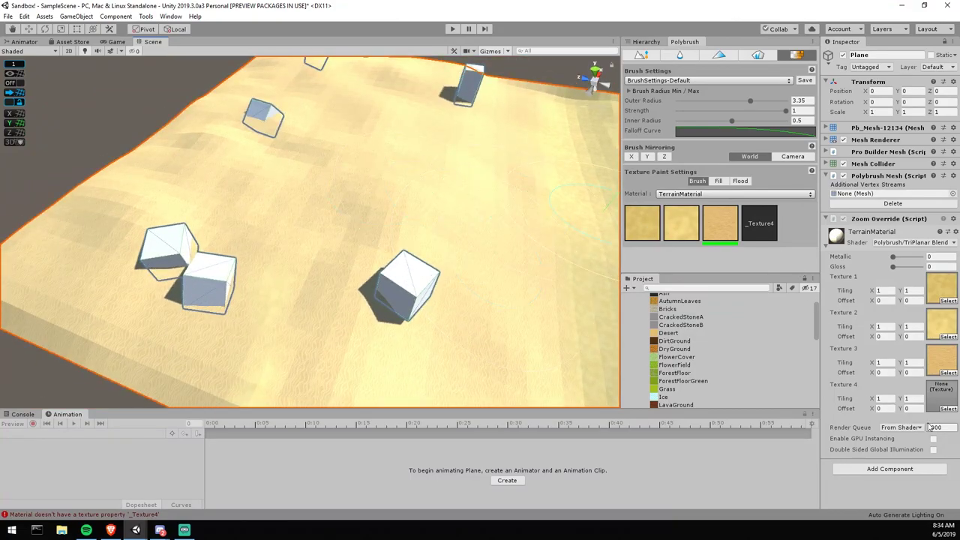
- Assign the Water texture to TerrainMaterial's Texture 4 slot and choose it for the texture paint brush
scroll(739, 370, "down", 5)
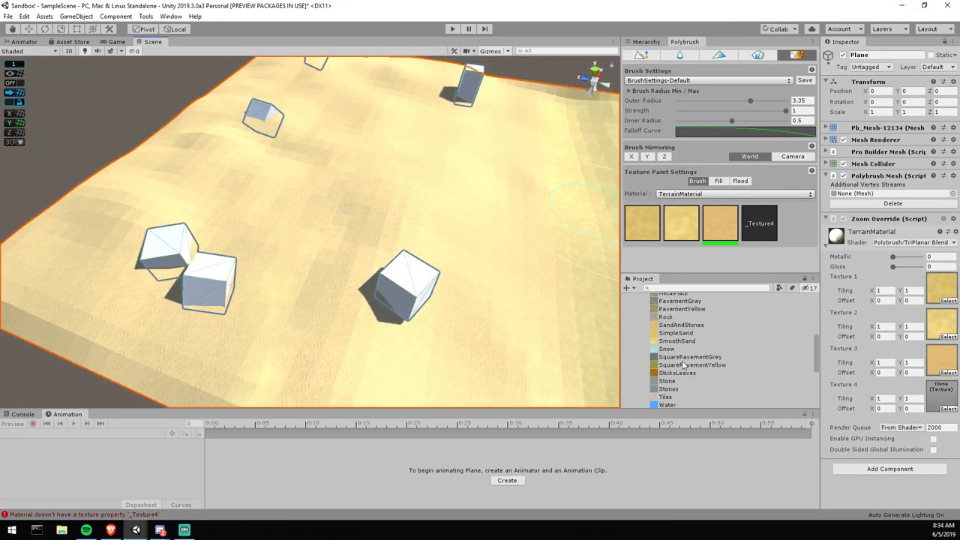
left_click_drag(674, 406, 943, 405)
left_click(765, 225)
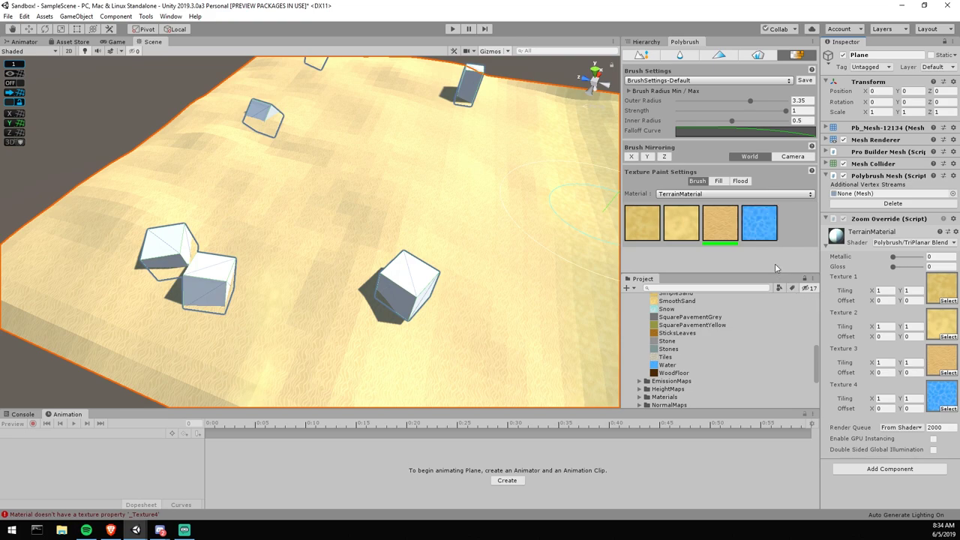
- Paint a strip of the Water texture along the terrain's low outer edge
middle_click_drag(483, 225, 331, 210)
scroll(479, 210, "down", 4)
left_click_drag(456, 178, 438, 332)
middle_click_drag(438, 331, 445, 281)
mouse_move(445, 282)
left_mouse_down()
mouse_move(449, 333)
mouse_move(341, 319)
mouse_move(381, 272)
mouse_move(384, 247)
mouse_move(452, 203)
mouse_move(457, 82)
mouse_move(450, 94)
left_mouse_up()
scroll(460, 138, "up", 2)
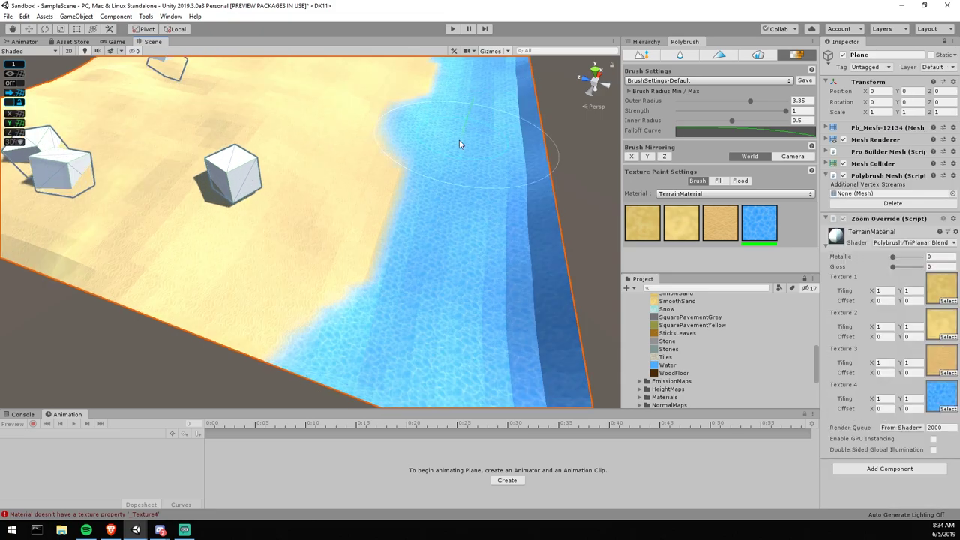
scroll(460, 142, "up", 3)
left_click_drag(462, 150, 518, 100)
- Undo the last water stroke and repaint the water strip along its length
middle_click_drag(517, 100, 429, 175)
middle_click_drag(484, 293, 480, 213)
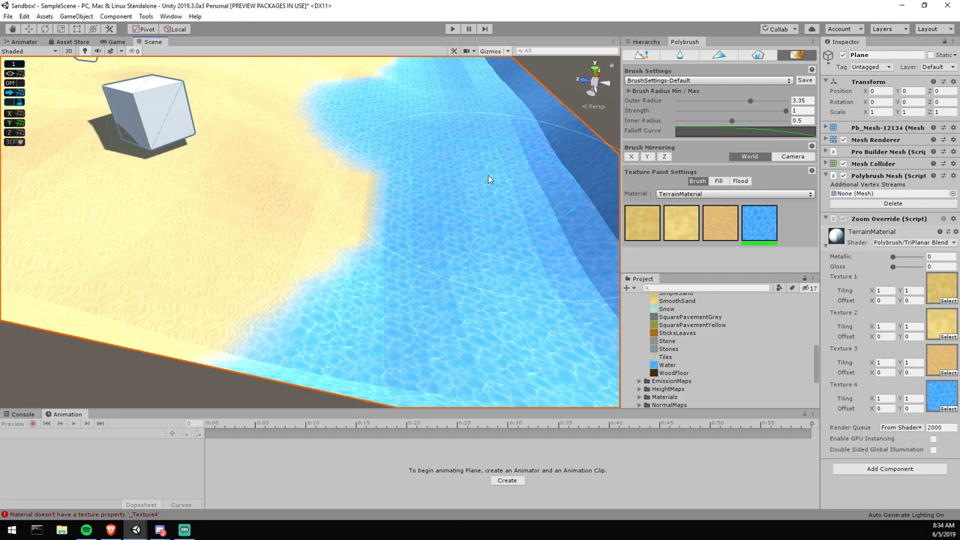
middle_click_drag(488, 179, 480, 238)
key("ctrl+z")
middle_click_drag(499, 136, 496, 193)
scroll(496, 193, "up", 1)
mouse_move(476, 144)
left_mouse_down()
mouse_move(439, 109)
mouse_move(491, 197)
mouse_move(467, 139)
left_mouse_up()
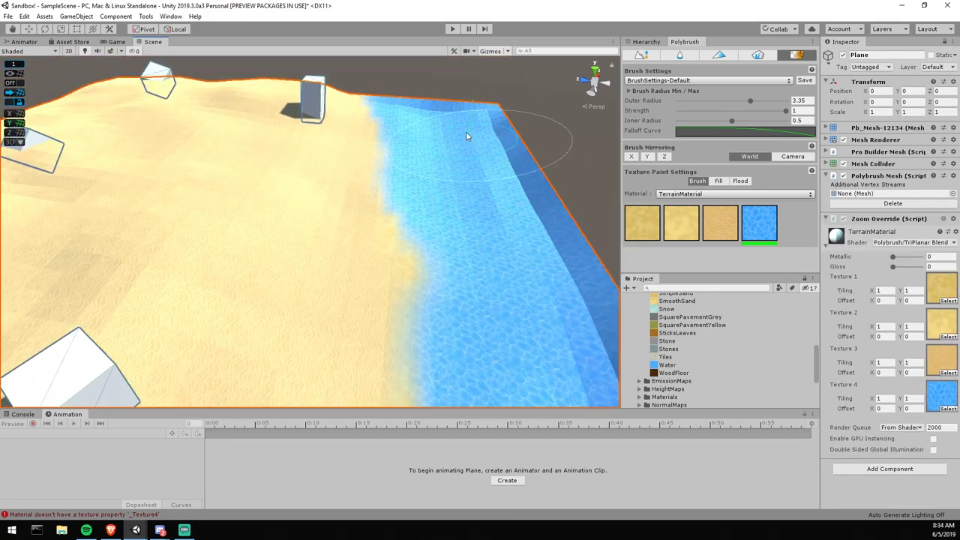
mouse_move(480, 214)
left_mouse_down()
mouse_move(491, 266)
mouse_move(484, 316)
left_mouse_up()
- Set the brush's outer radius to 1.59 and extend the water softly over the sand along the shoreline
middle_click_drag(484, 315, 469, 153)
scroll(461, 191, "down", 4)
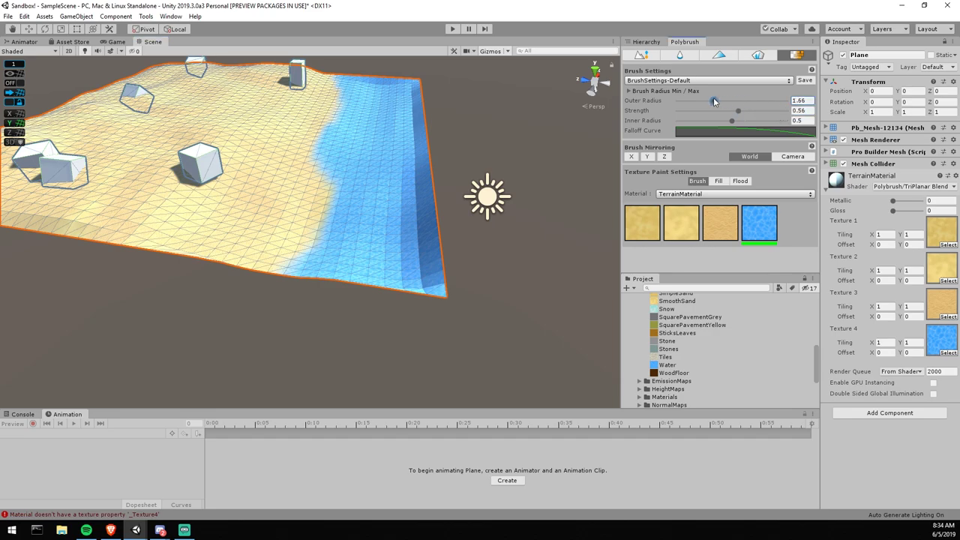
left_click_drag(715, 101, 712, 101)
mouse_move(272, 265)
left_mouse_down()
mouse_move(309, 215)
mouse_move(314, 186)
left_mouse_up()
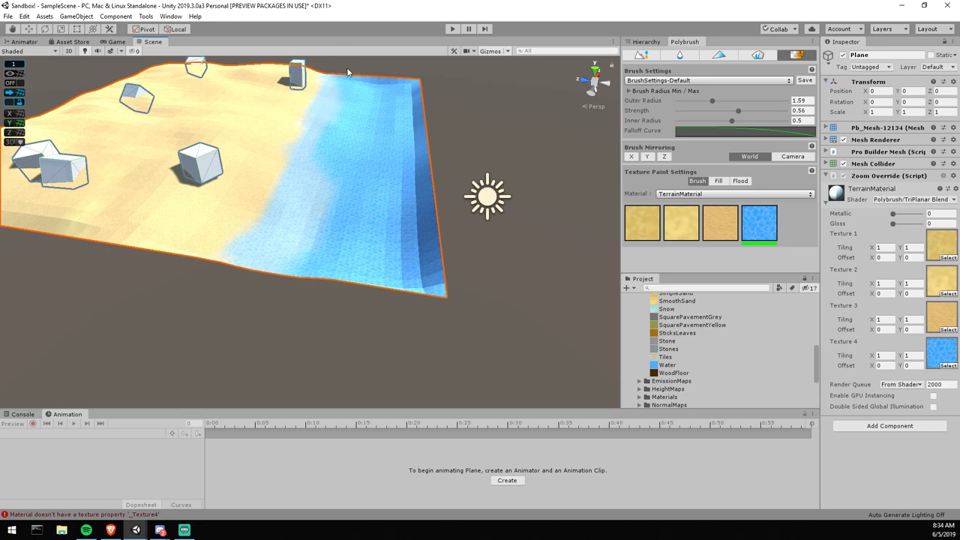
key("f")
mouse_move(367, 234)
left_mouse_down()
mouse_move(379, 242)
mouse_move(337, 223)
left_mouse_up()
left_click_drag(413, 230, 435, 237, "alt")
middle_click_drag(435, 237, 376, 143)
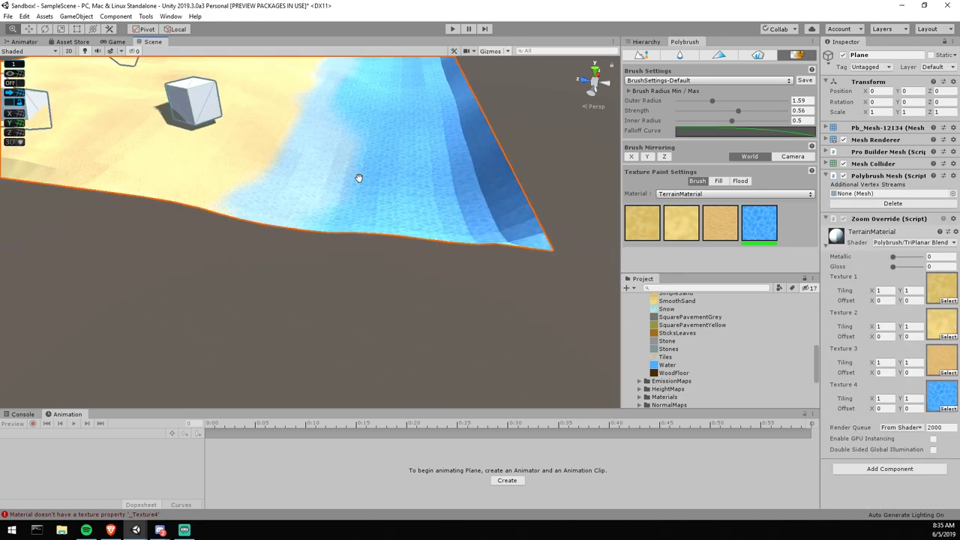
left_click_drag(450, 180, 514, 186, "alt")
middle_click_drag(514, 186, 439, 138)
mouse_move(439, 138)
left_mouse_down("alt")
mouse_move(439, 174)
mouse_move(461, 183)
mouse_move(500, 289)
mouse_move(415, 290)
mouse_move(509, 253)
mouse_move(496, 213)
mouse_move(424, 258)
left_mouse_up("alt")
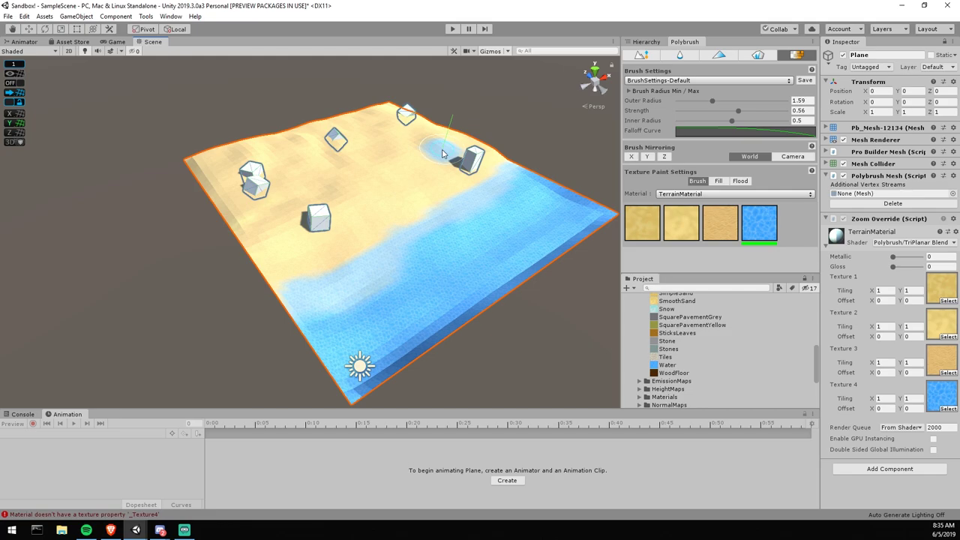
- Change TerrainMaterial's shader to Polybrush/Diffuse Vertex Color
left_click(952, 244)
left_click(885, 292)
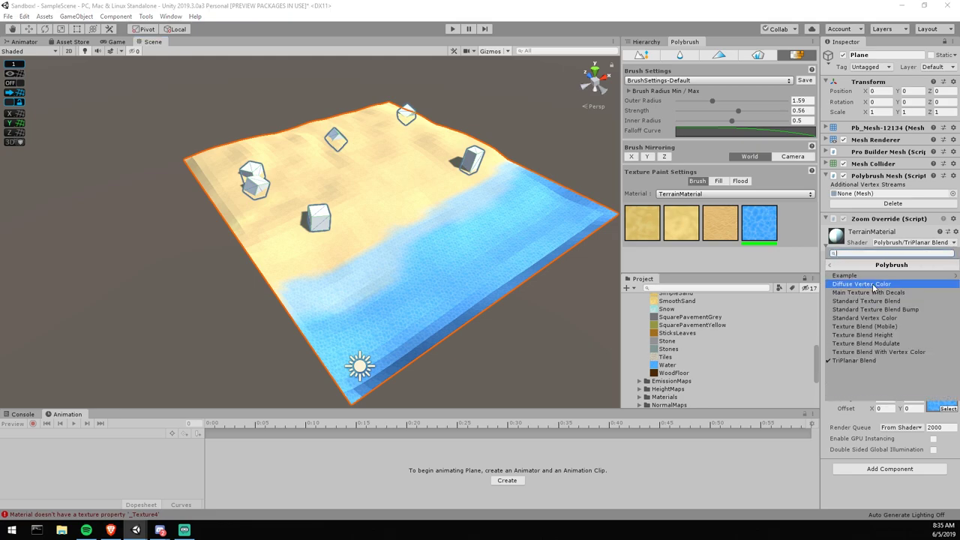
left_click(874, 284)
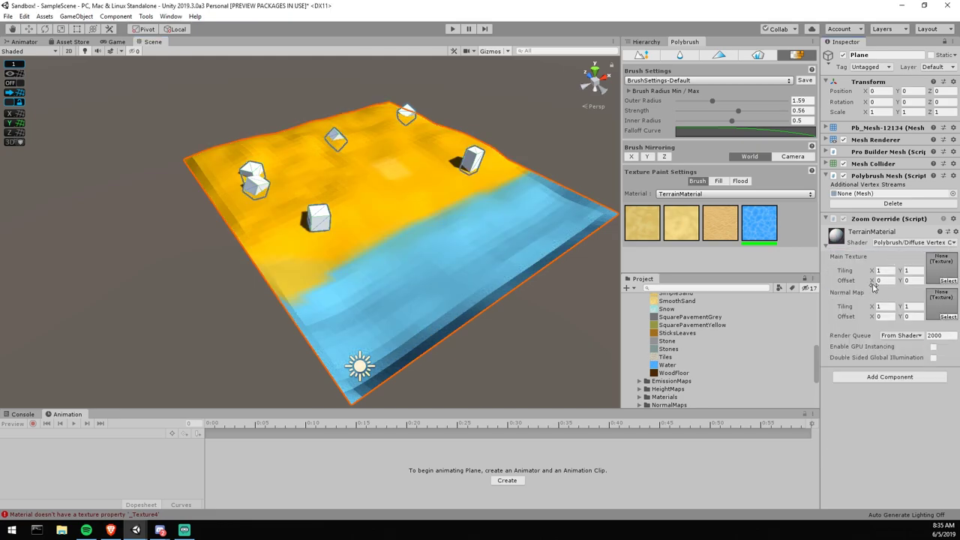
- Change TerrainMaterial's shader to Polybrush/Texture Blend With Vertex Color, dab water texture onto the middle of the shoreline and save the scene
left_click(952, 244)
left_click(848, 293)
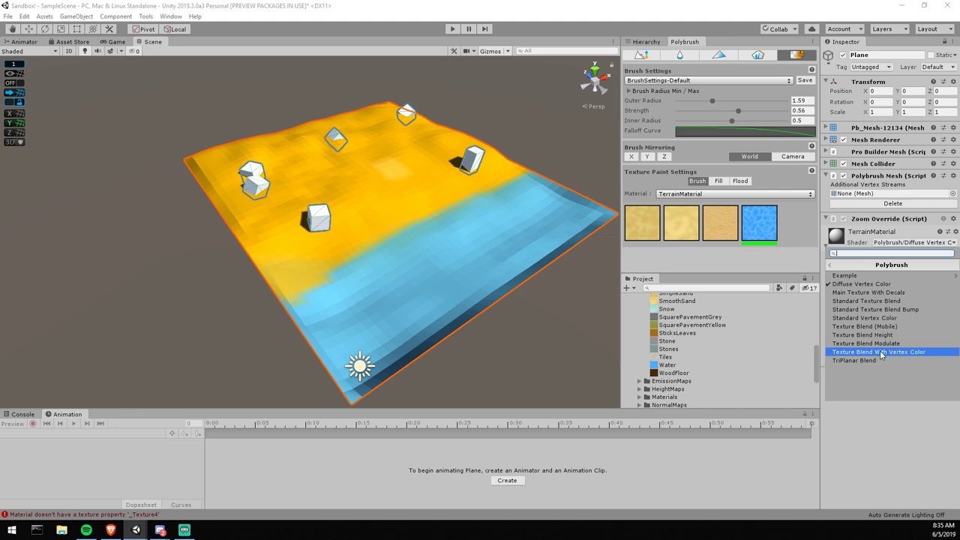
left_click(870, 352)
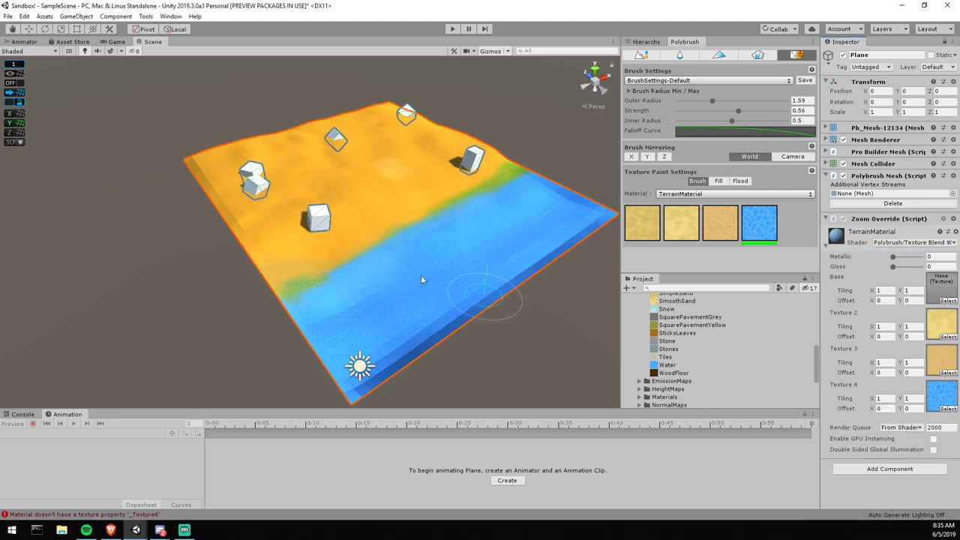
scroll(448, 290, "up", 3)
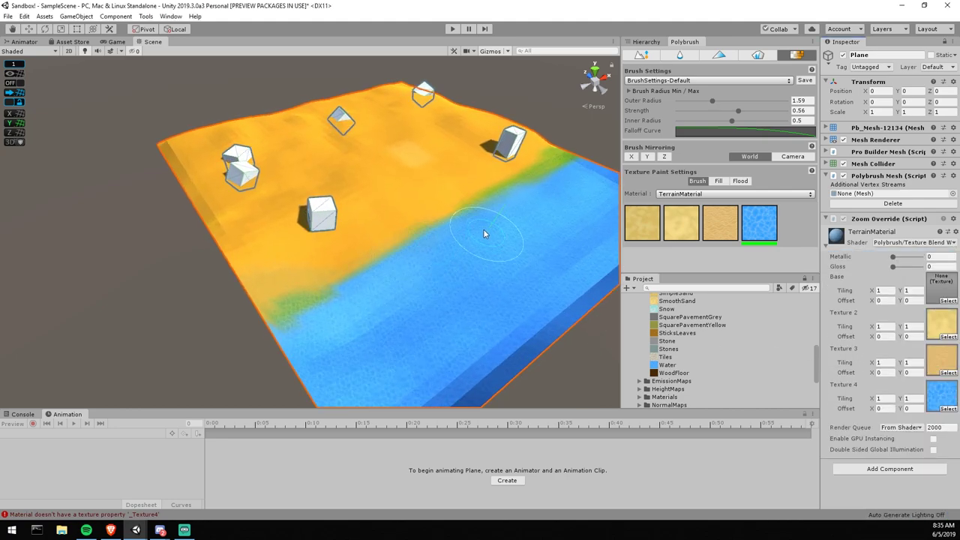
left_click(427, 217)
right_click_drag(427, 217, 454, 223)
key("ctrl+s")
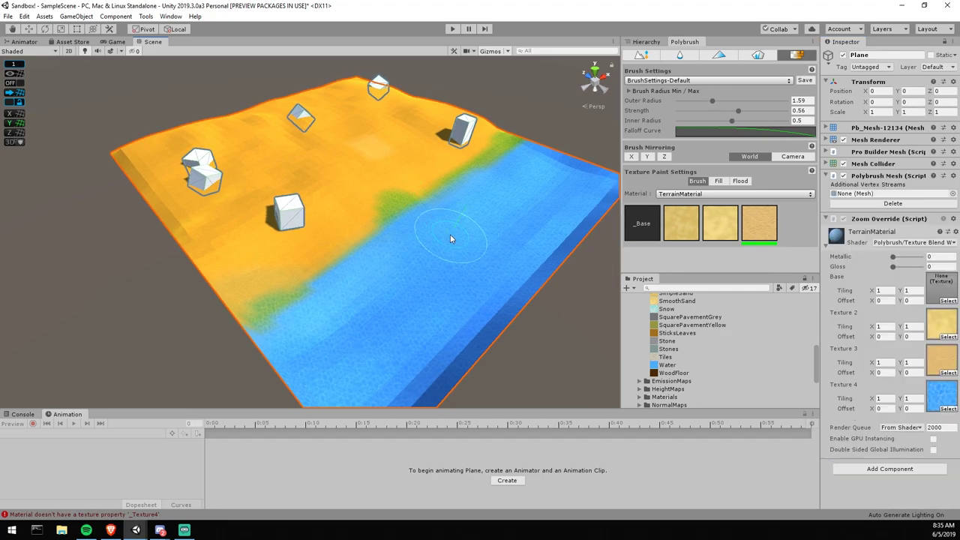
- Undo the last change and set TerrainMaterial's shader to Polybrush/Texture Blend With Vertex Color again
key("ctrl+z")
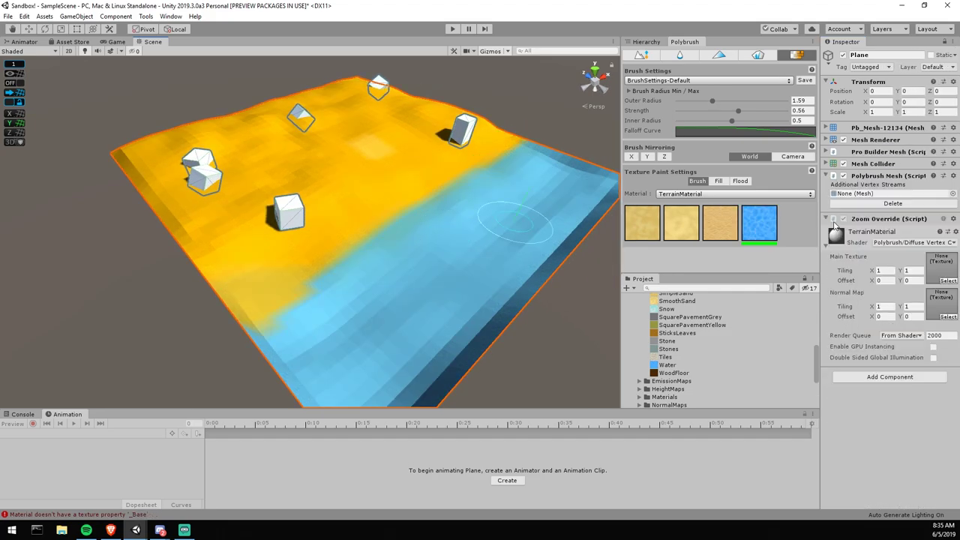
left_click(907, 243)
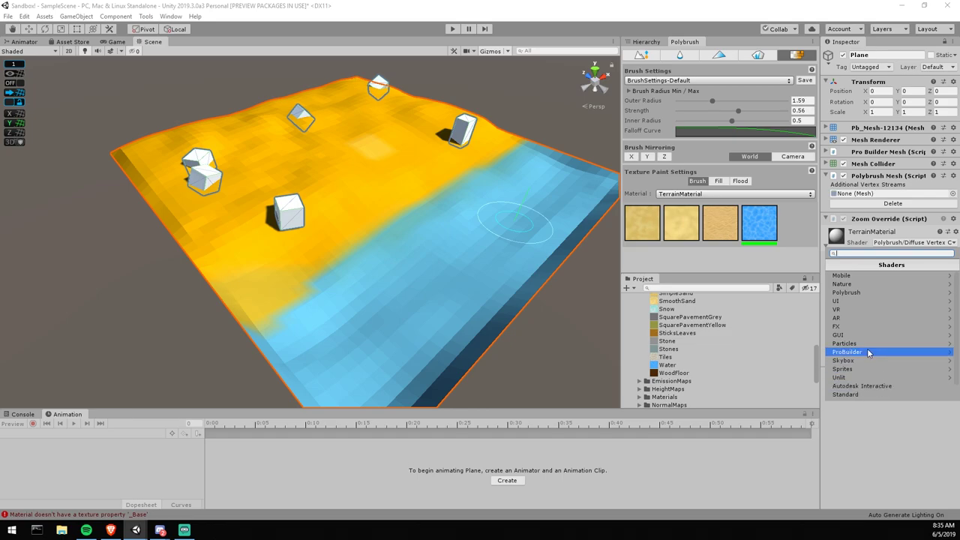
left_click(854, 293)
left_click(871, 359)
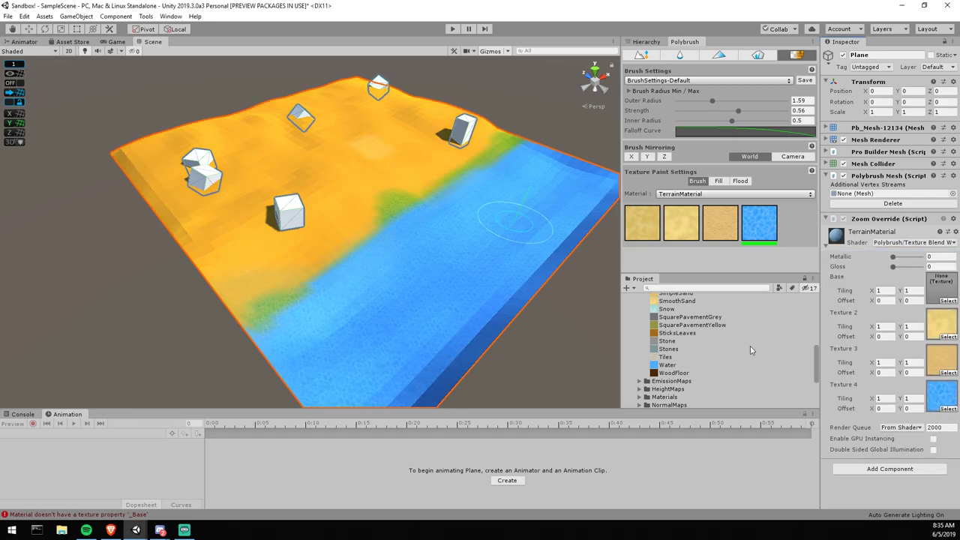
- Paint the outer edge of the water dark blue with the color paint brush
left_click(722, 56)
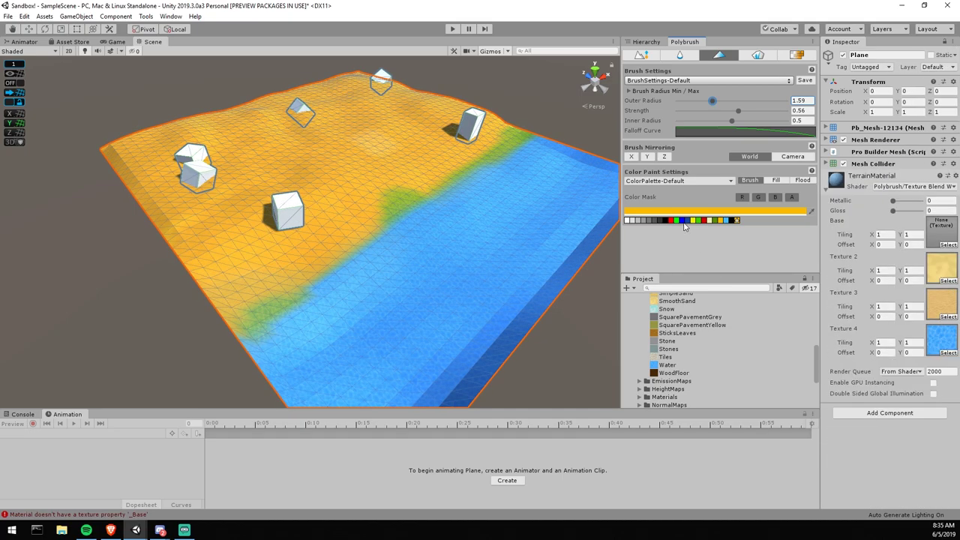
left_click(682, 220)
scroll(499, 274, "up", 6)
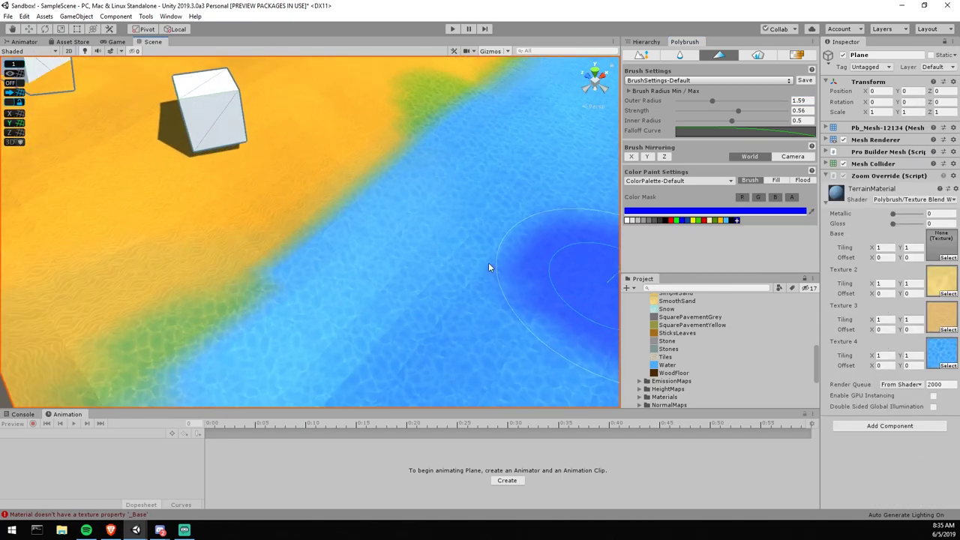
middle_click_drag(488, 262, 308, 276)
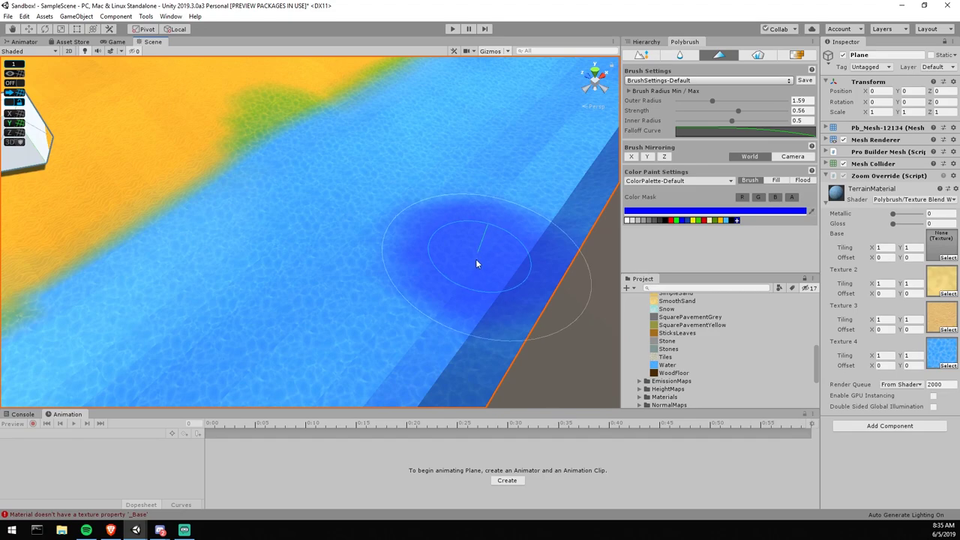
scroll(462, 309, "down", 4)
left_click_drag(462, 309, 445, 263, "alt")
scroll(444, 263, "down", 4)
mouse_move(425, 204)
left_mouse_down("alt")
mouse_move(268, 304)
mouse_move(207, 314)
left_mouse_up("alt")
scroll(262, 272, "down", 3)
mouse_move(274, 266)
left_mouse_down()
mouse_move(304, 259)
mouse_move(112, 281)
mouse_move(338, 253)
mouse_move(476, 248)
mouse_move(499, 237)
left_mouse_up()
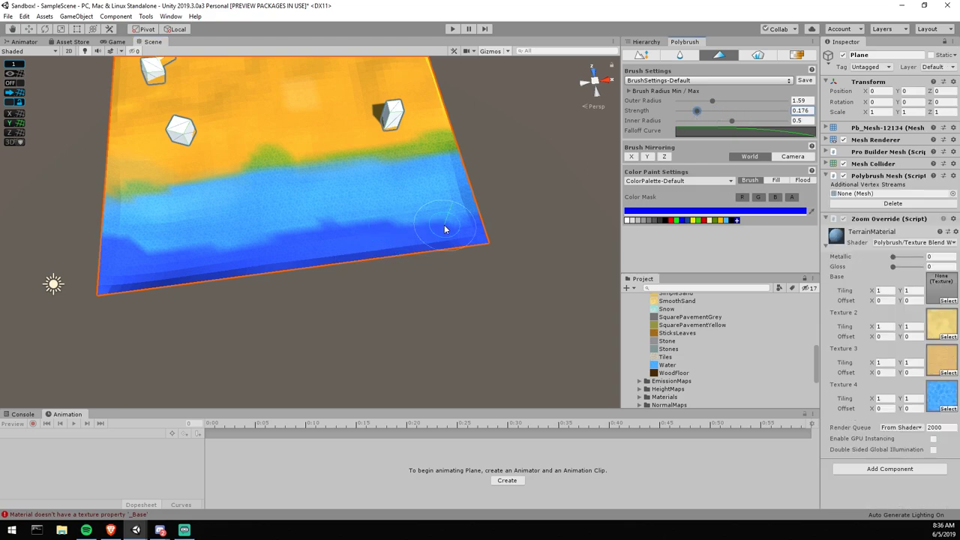
- Blend the dark blue into the lighter water with soft low-strength color strokes along its boundary
middle_click_drag(453, 217, 486, 243)
mouse_move(486, 243)
left_mouse_down()
mouse_move(487, 251)
mouse_move(390, 241)
mouse_move(243, 268)
mouse_move(137, 266)
mouse_move(190, 281)
left_mouse_up()
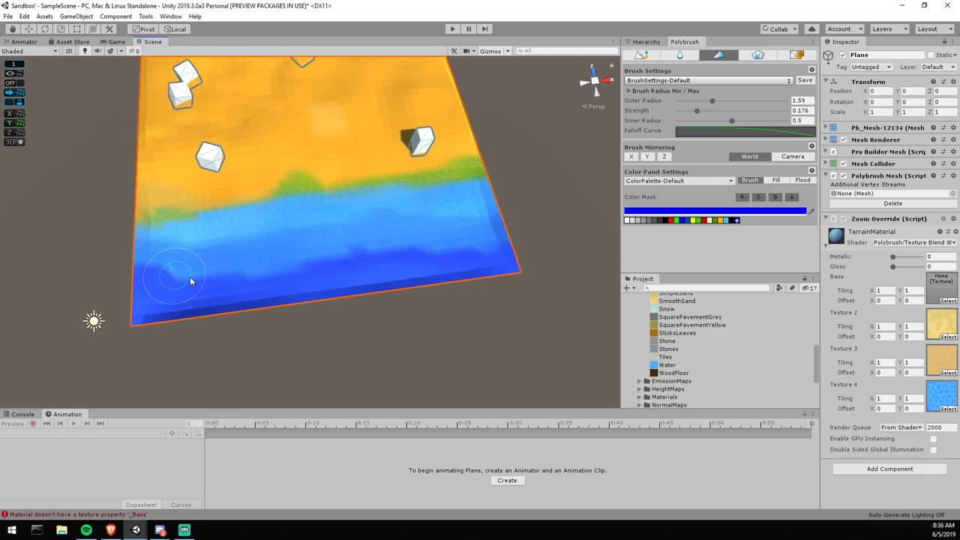
mouse_move(495, 246)
left_mouse_down()
mouse_move(232, 277)
mouse_move(146, 274)
left_mouse_up()
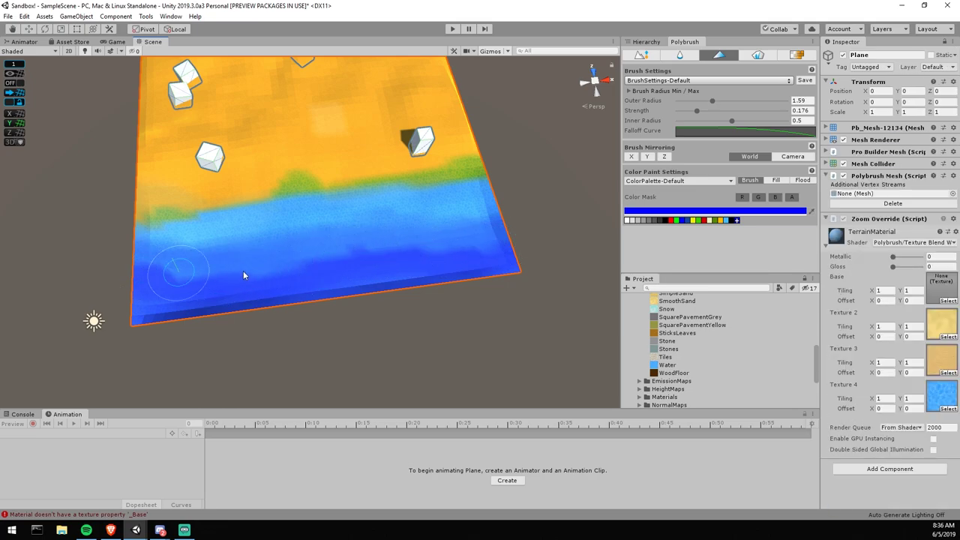
- Paint yellow-orange over the sand beside the green patch in the middle of the shoreline
left_click_drag(295, 266, 517, 223, "alt")
middle_click_drag(357, 251, 480, 218)
left_click_drag(387, 236, 423, 227, "alt")
left_click(721, 223)
left_click_drag(281, 253, 332, 249)
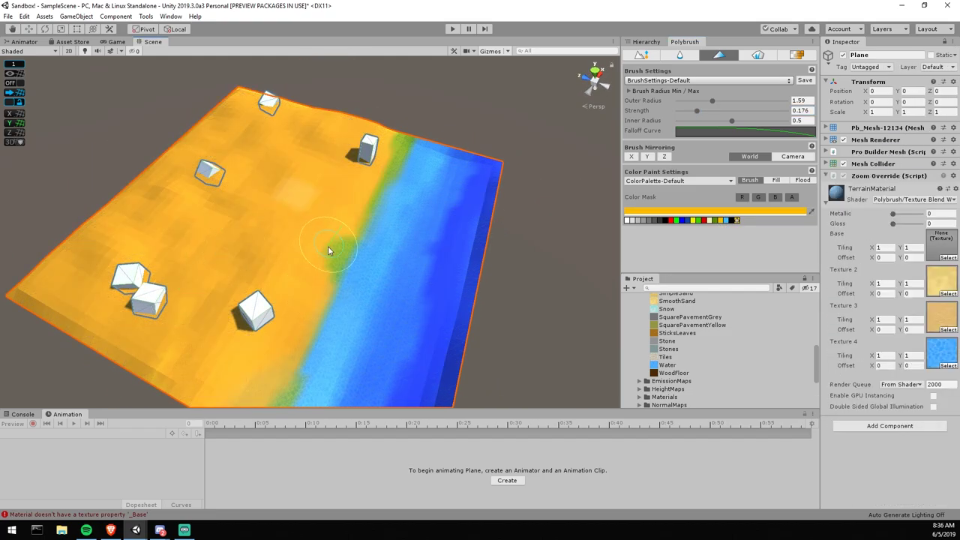
- Paint pale yellow over the upper sand with the color brush at strength 0.477 and outer radius 3.3
left_click(713, 220)
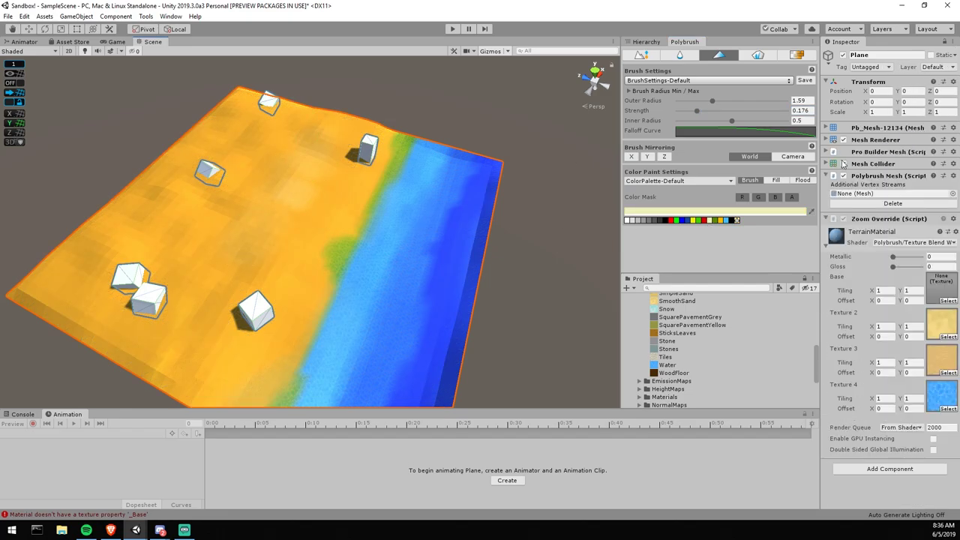
left_click(730, 111)
left_click_drag(712, 101, 750, 101)
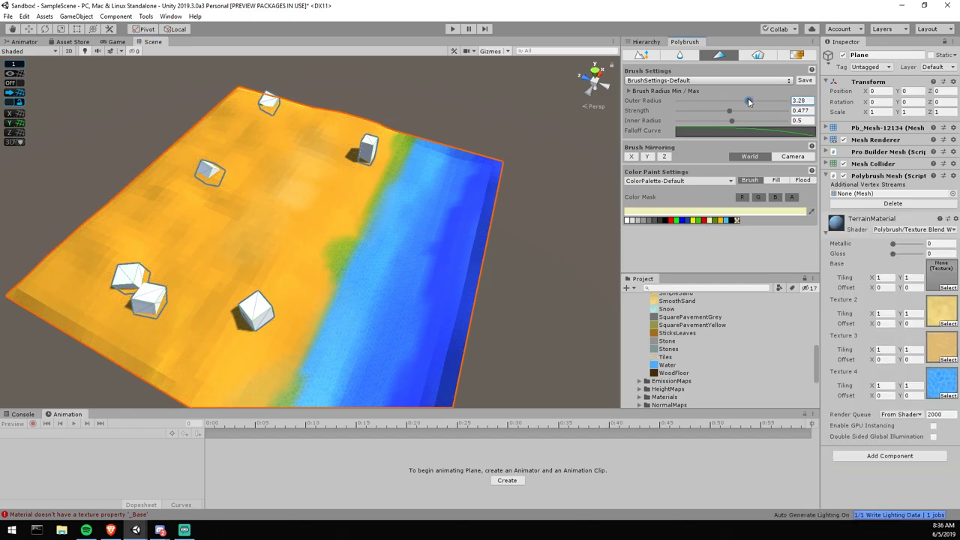
left_click_drag(268, 134, 321, 120)
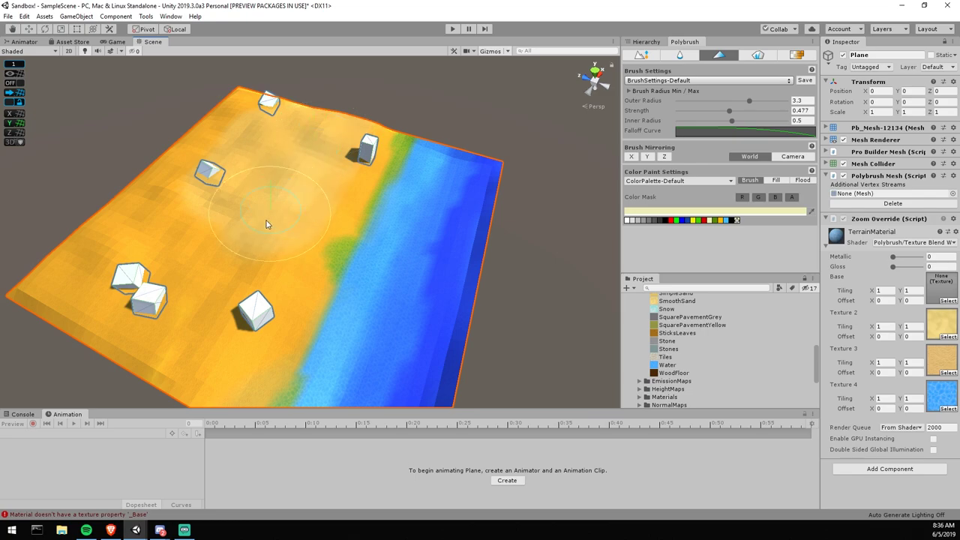